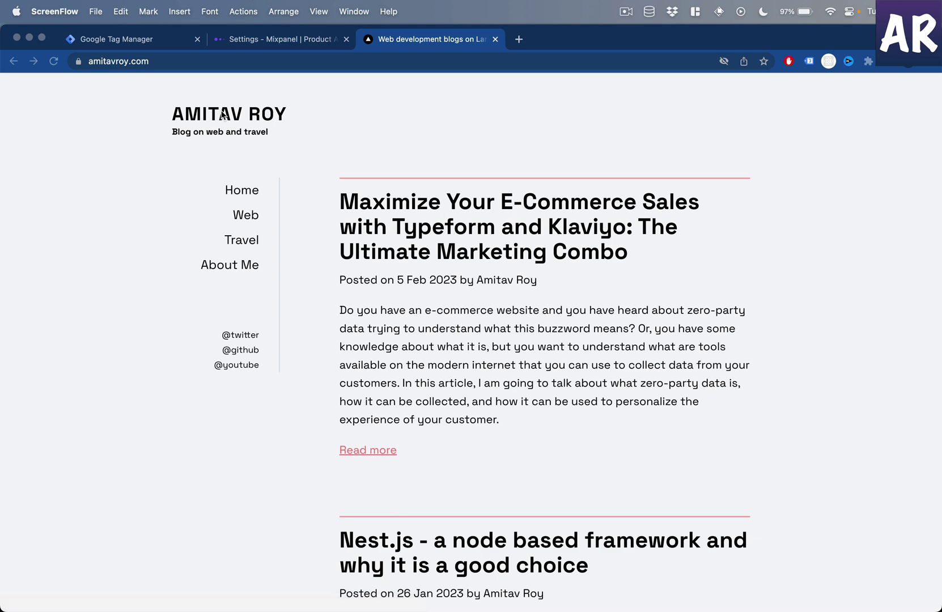
- Review the blog's home page, the Tag Manager workspace overview, and the Mixpanel project's Events page and settings options
left_click(151, 45)
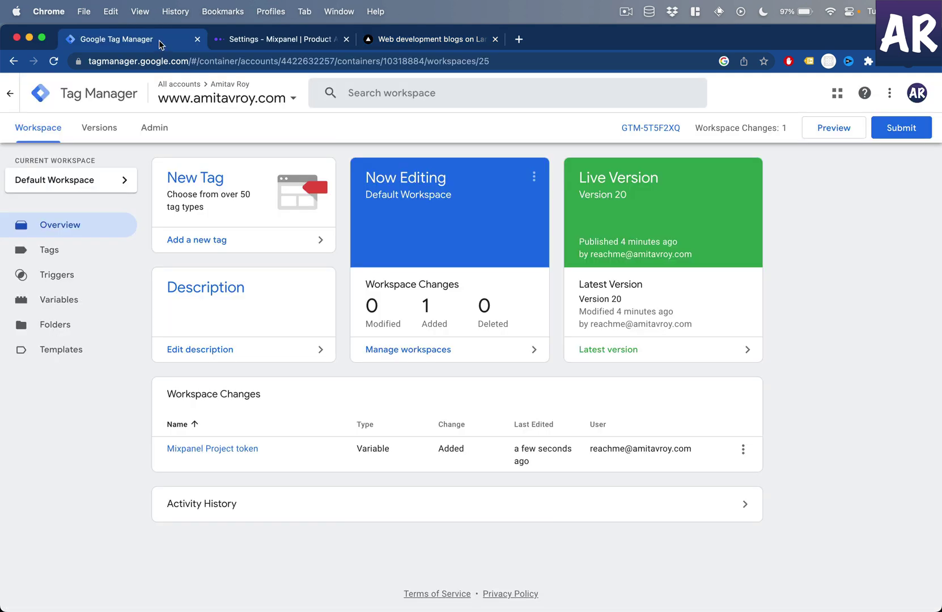
left_click(409, 45)
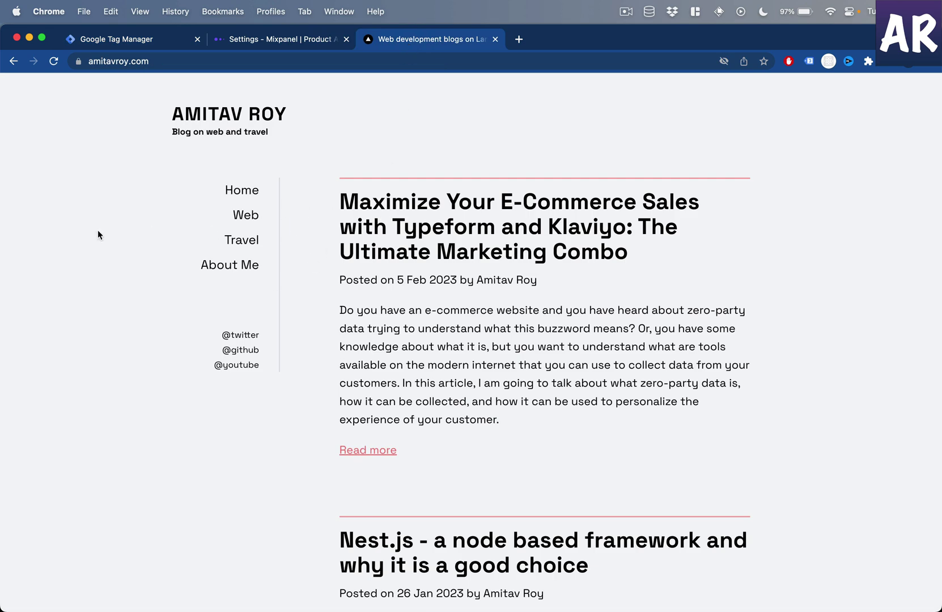
left_click(135, 46)
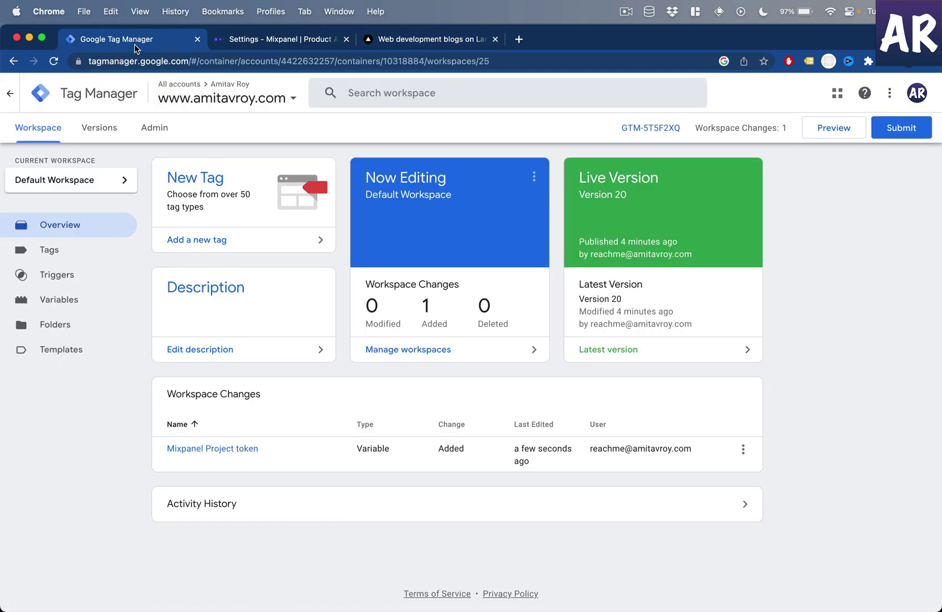
left_click(475, 44)
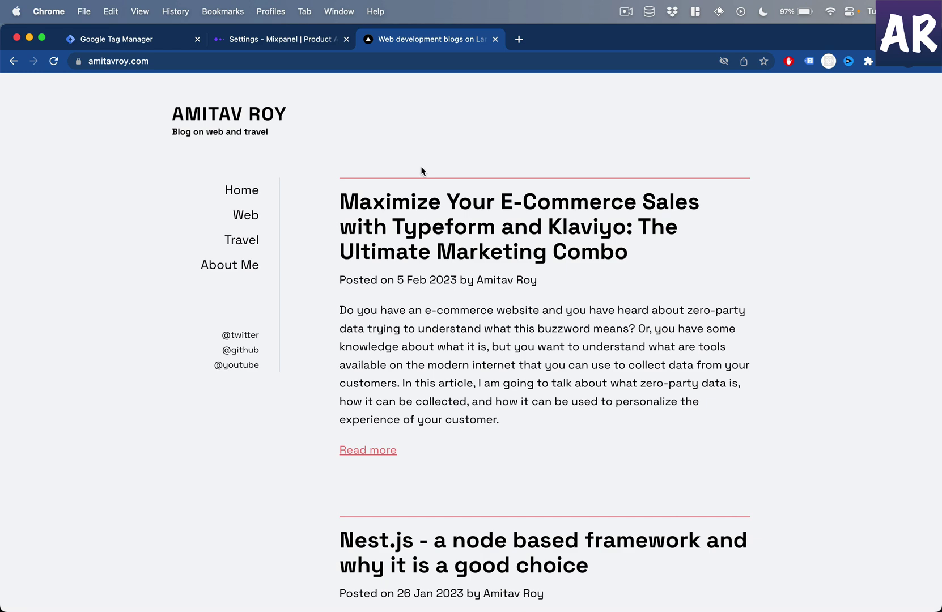
left_click(176, 48)
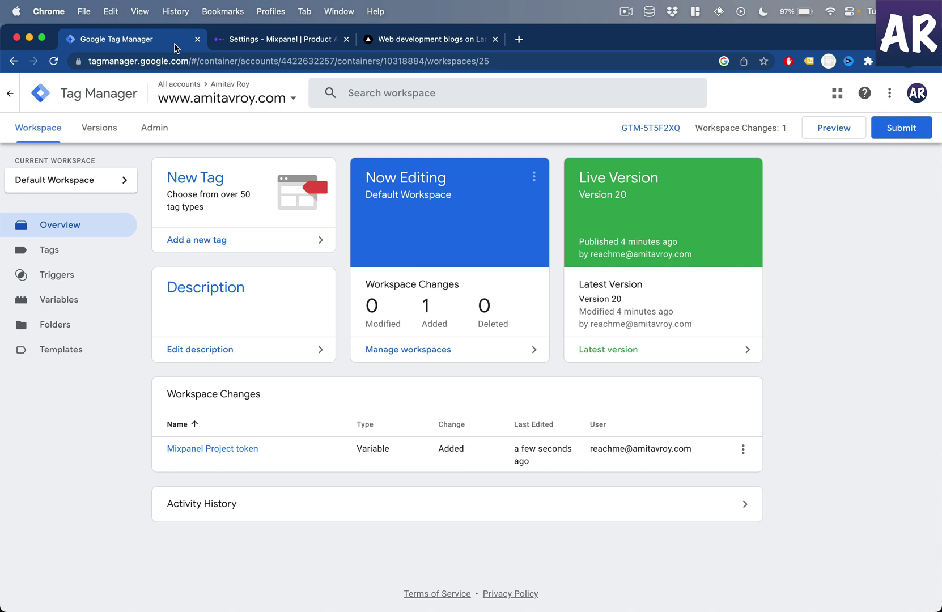
left_click(266, 38)
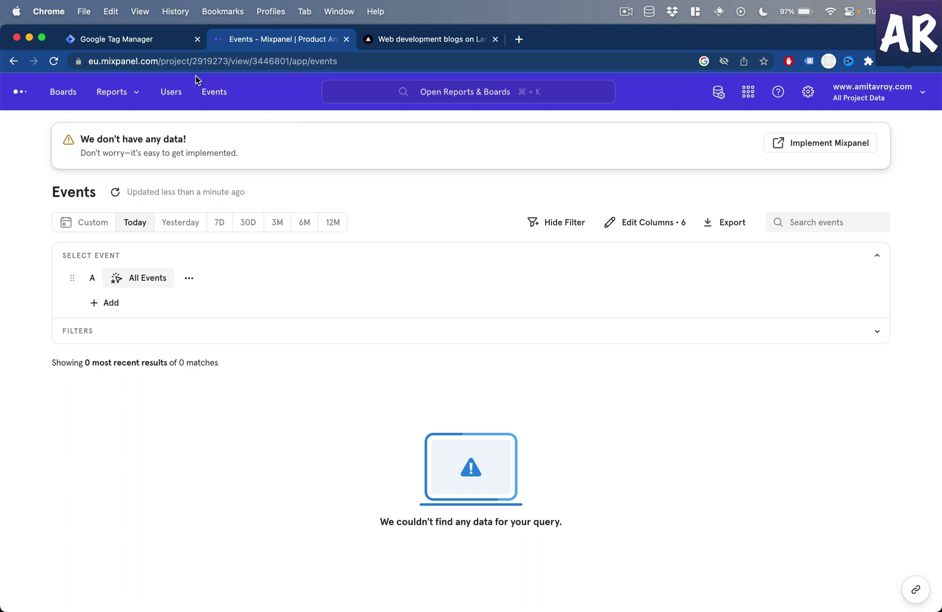
left_click(157, 50)
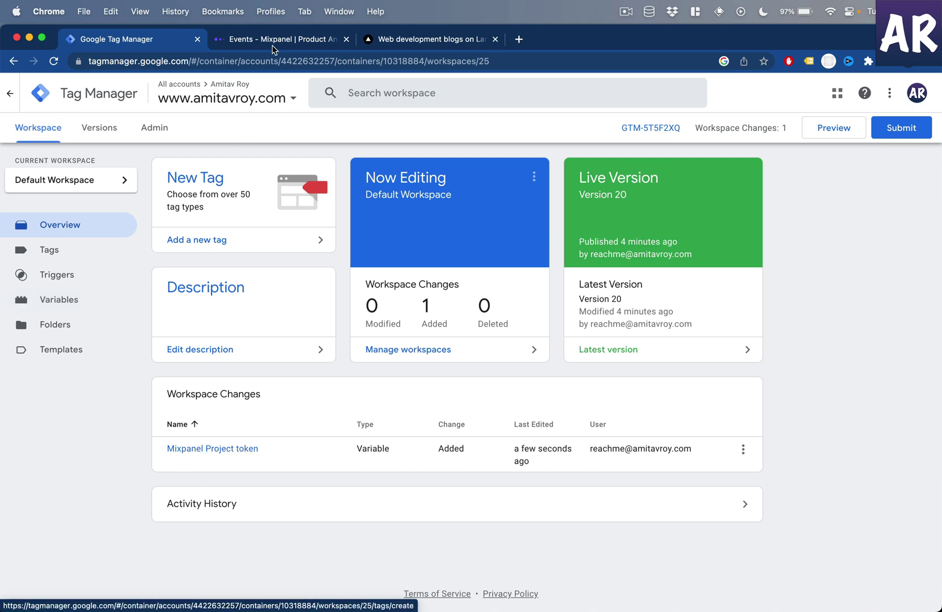
left_click(311, 44)
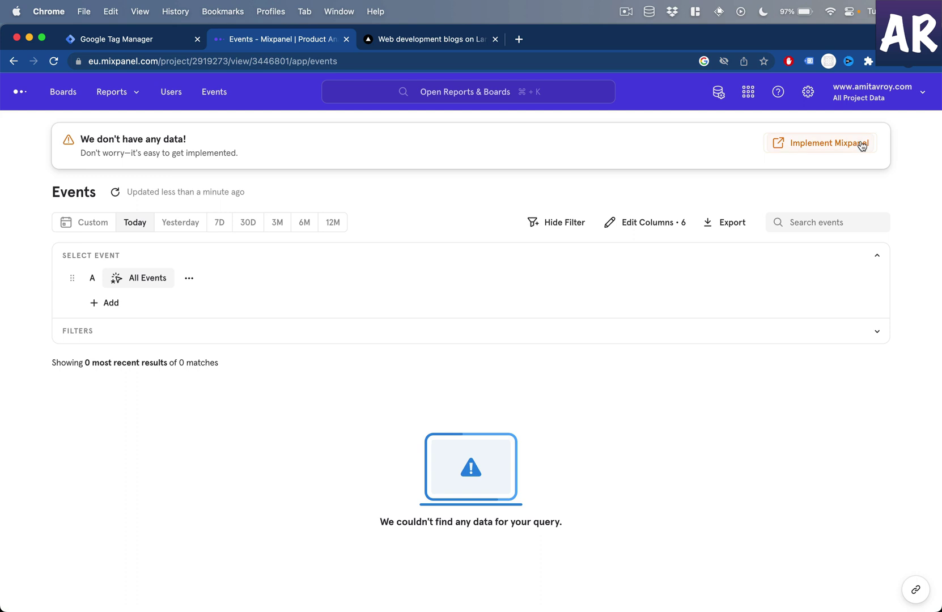
left_click(817, 101)
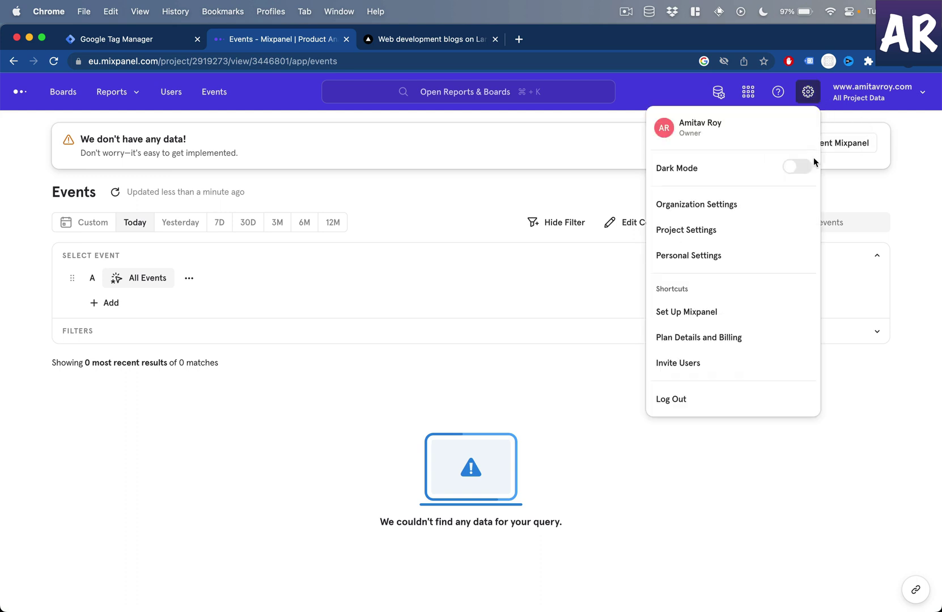
left_click(469, 198)
- In Tag Manager, check the container's tag templates and view the Community Template Gallery for importable tag templates
left_click(142, 46)
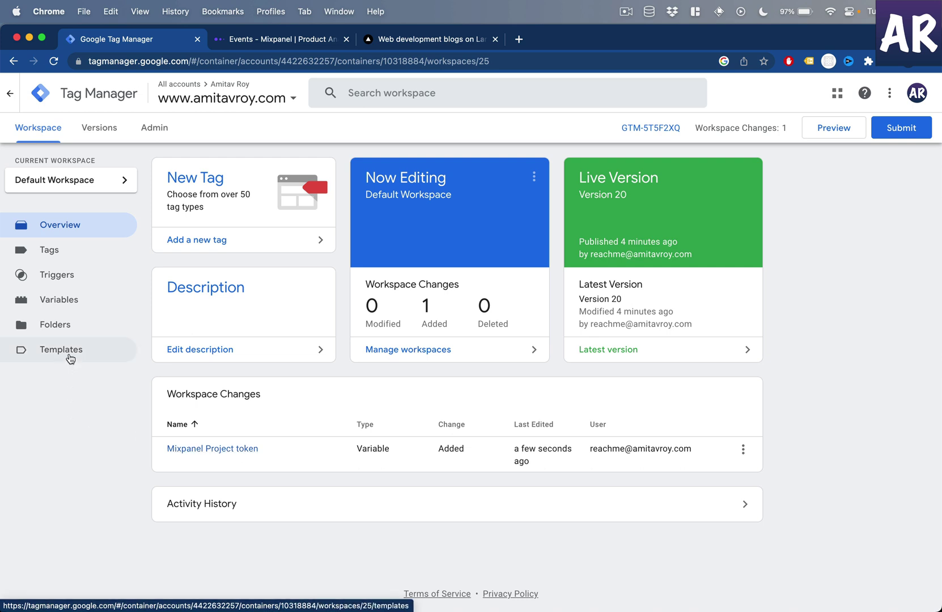
left_click(71, 359)
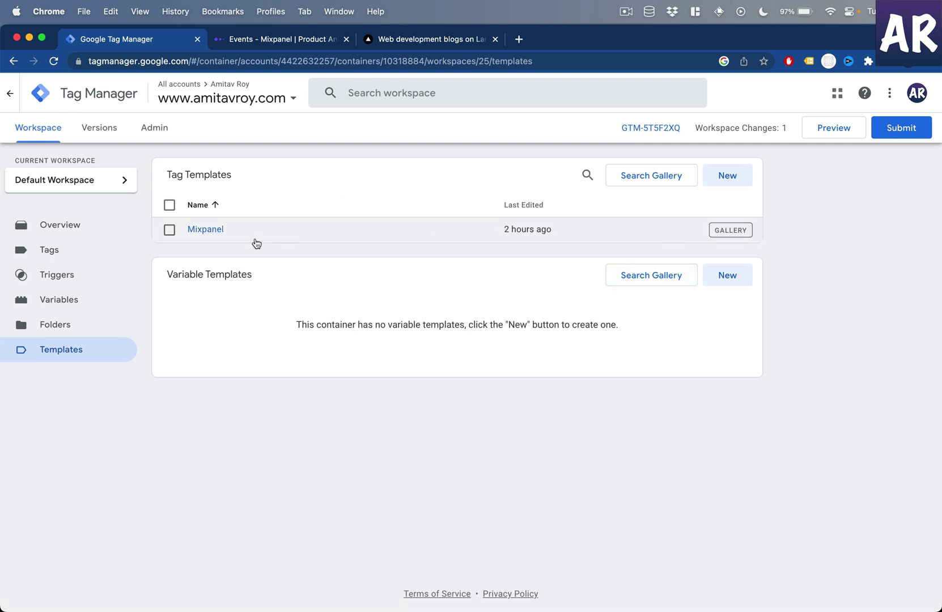
left_click(654, 181)
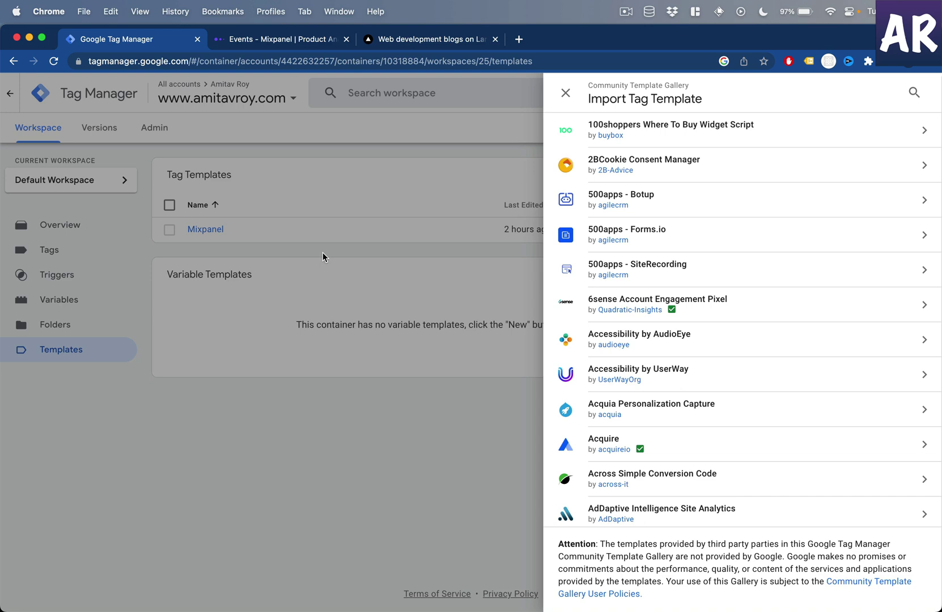
left_click(322, 252)
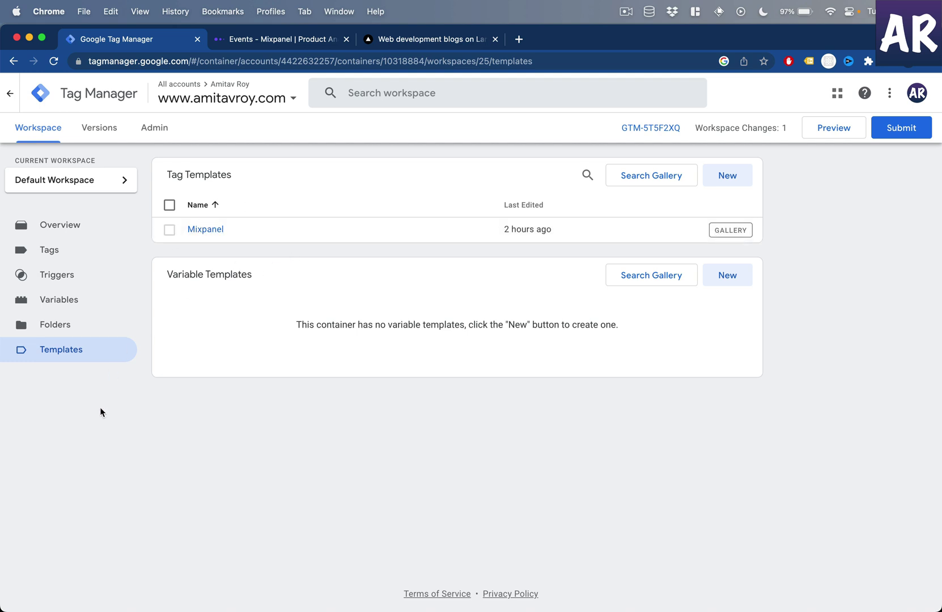
- Review the container's triggers against the blog's home page and examine the configuration of the TRG-Article-ReadMore trigger
left_click(64, 280)
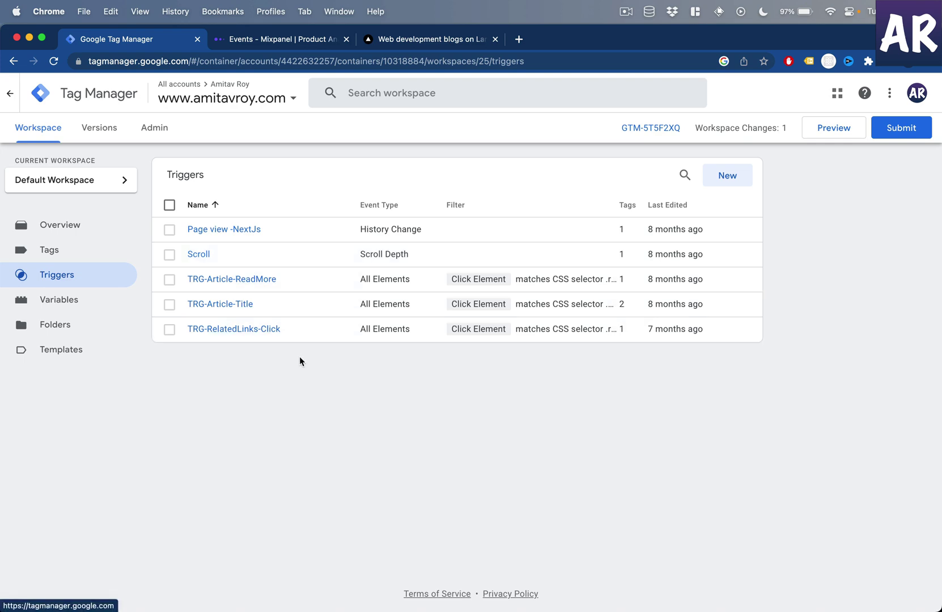
left_click(437, 41)
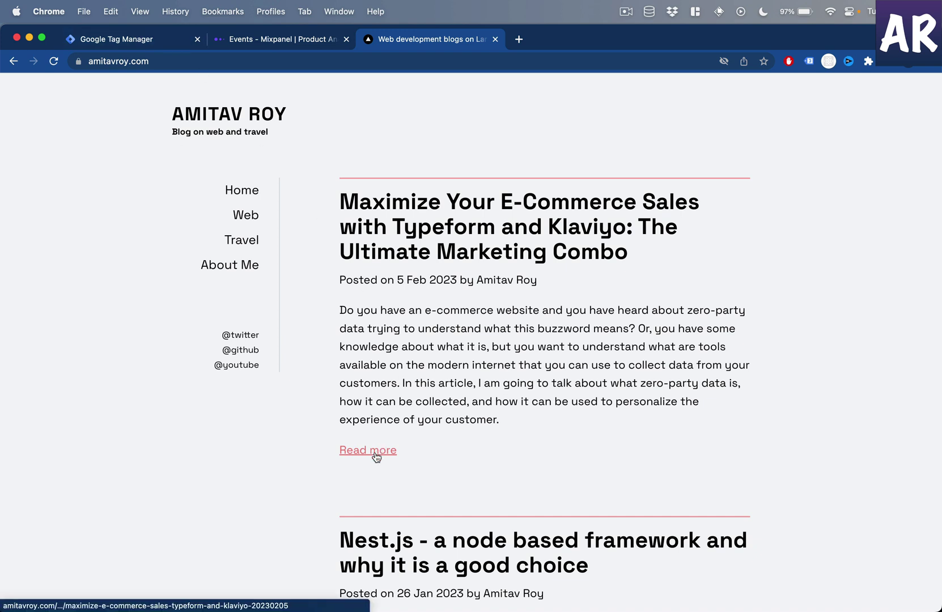
left_click(113, 44)
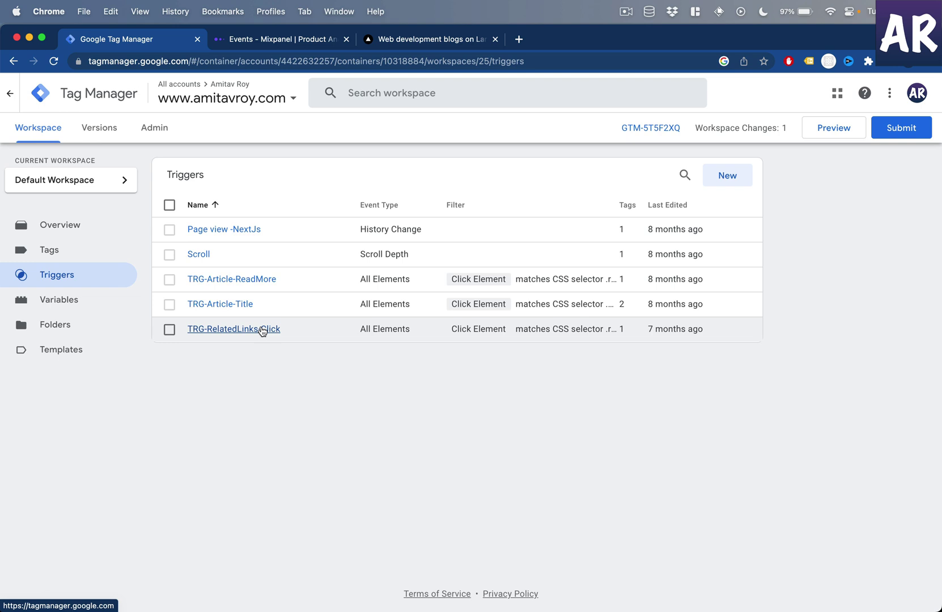
left_click(586, 286)
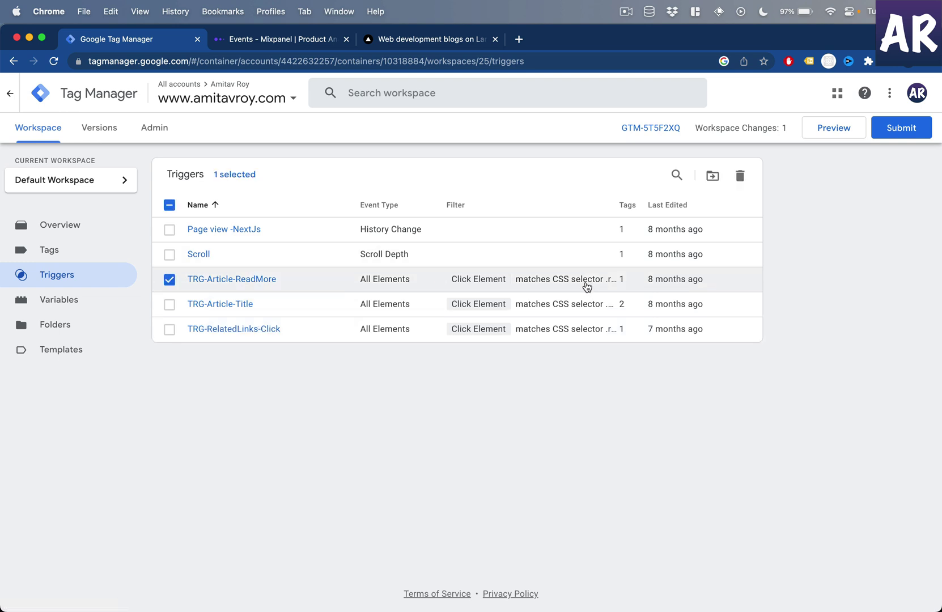
left_click(253, 283)
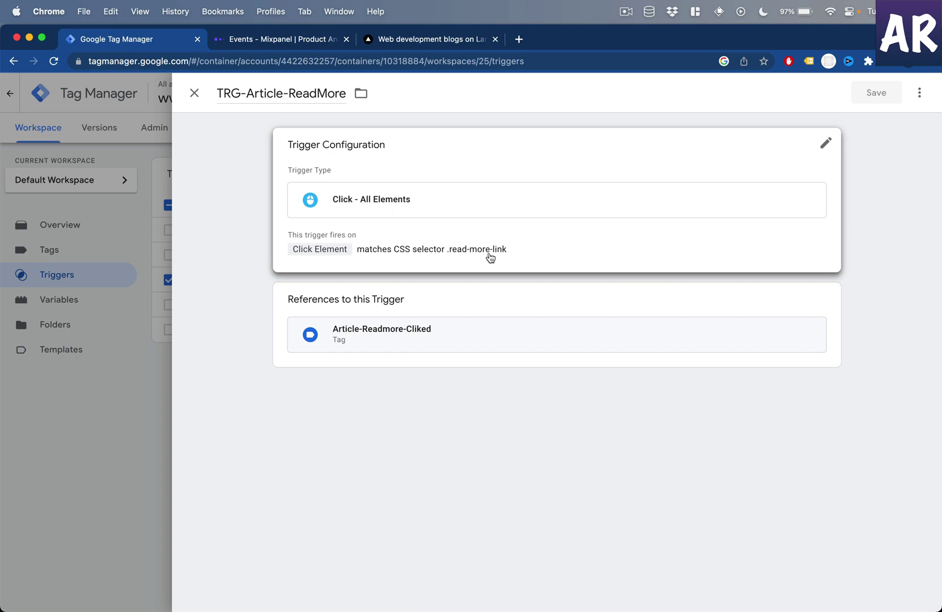
- Inspect the first article's Read more link on the blog for its CSS class, and return to the triggers list with nothing selected
left_click(438, 41)
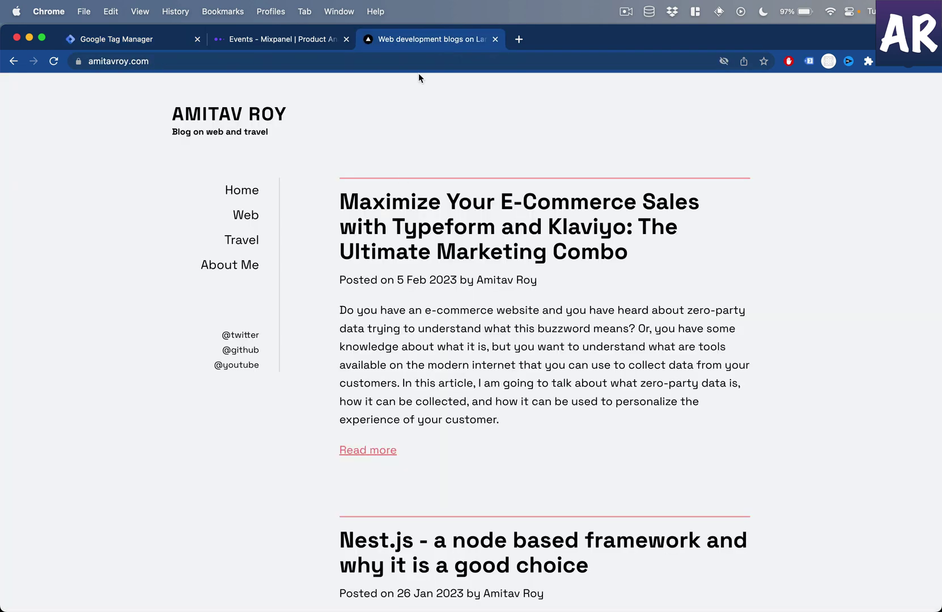
right_click(369, 456)
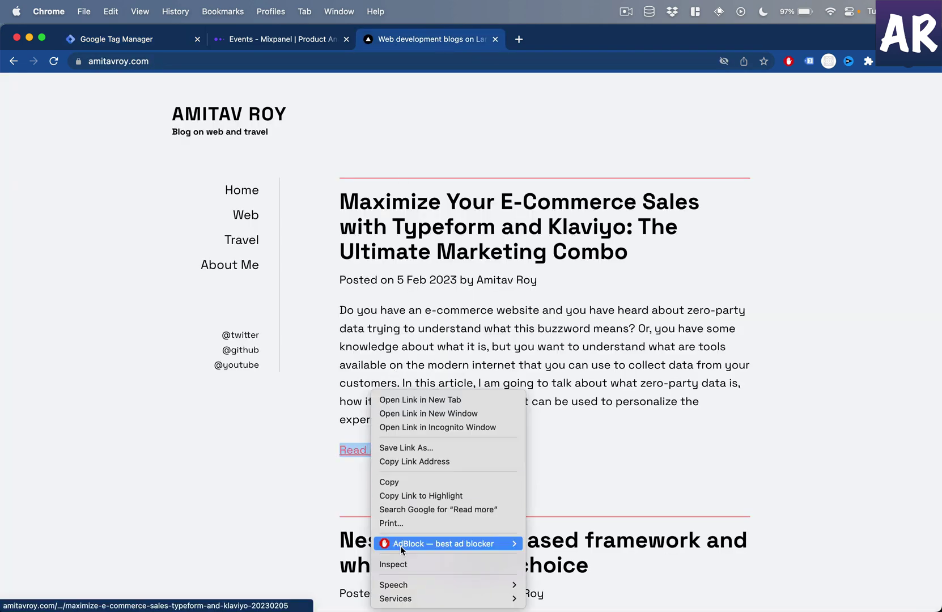
left_click(403, 565)
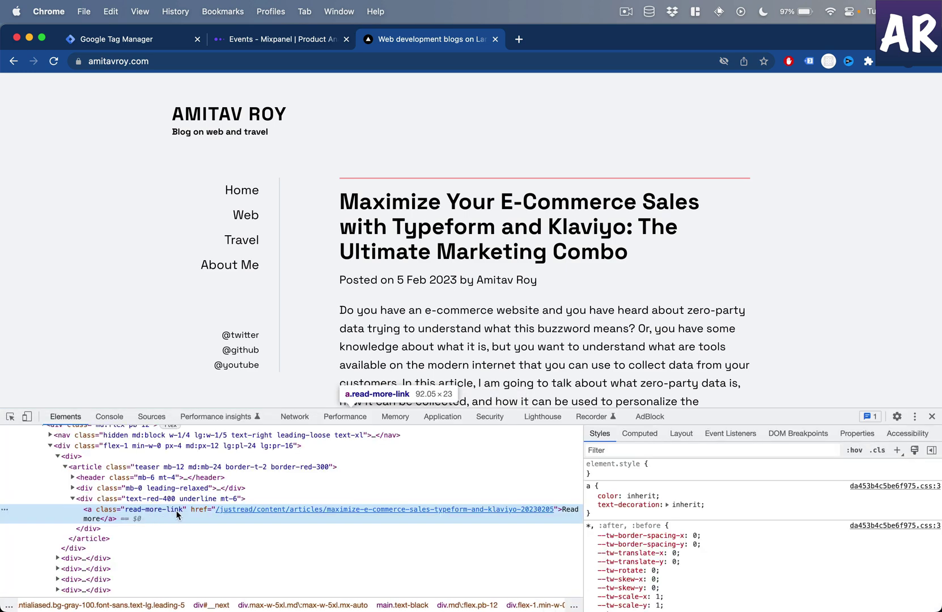
left_click(931, 416)
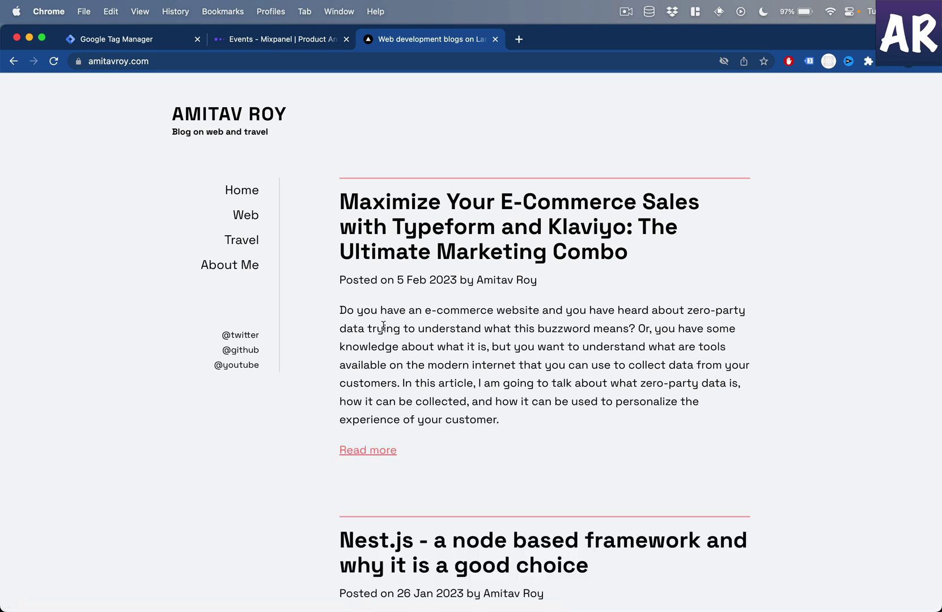
key("super+1")
left_click(106, 391)
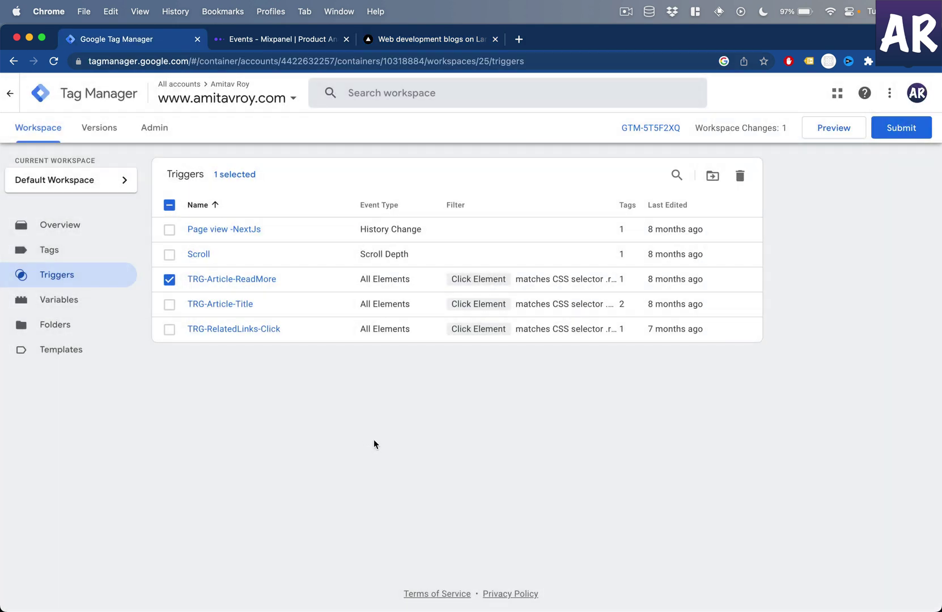
left_click(169, 284)
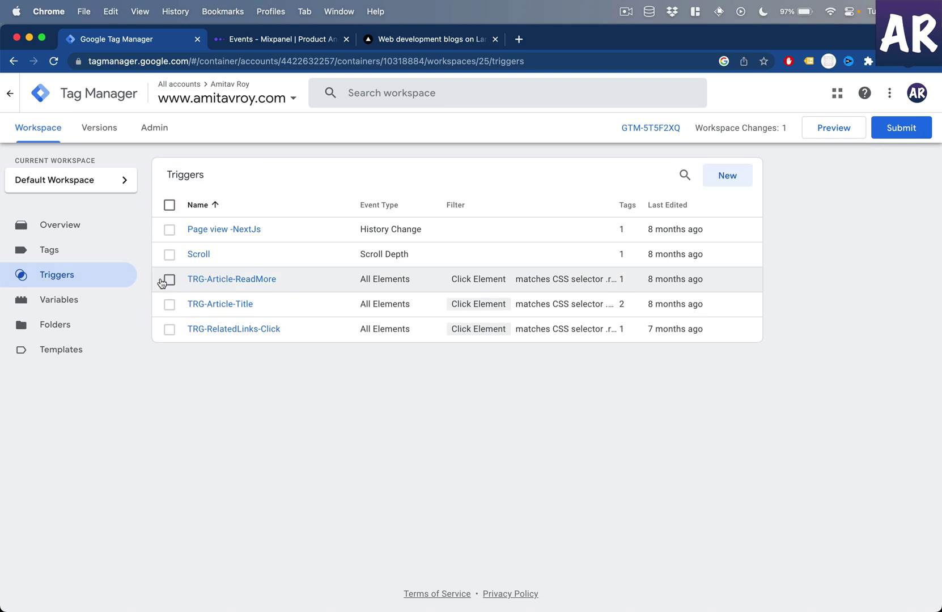
- Create a new tag in the workspace and name it "MP - Page view"
left_click(39, 252)
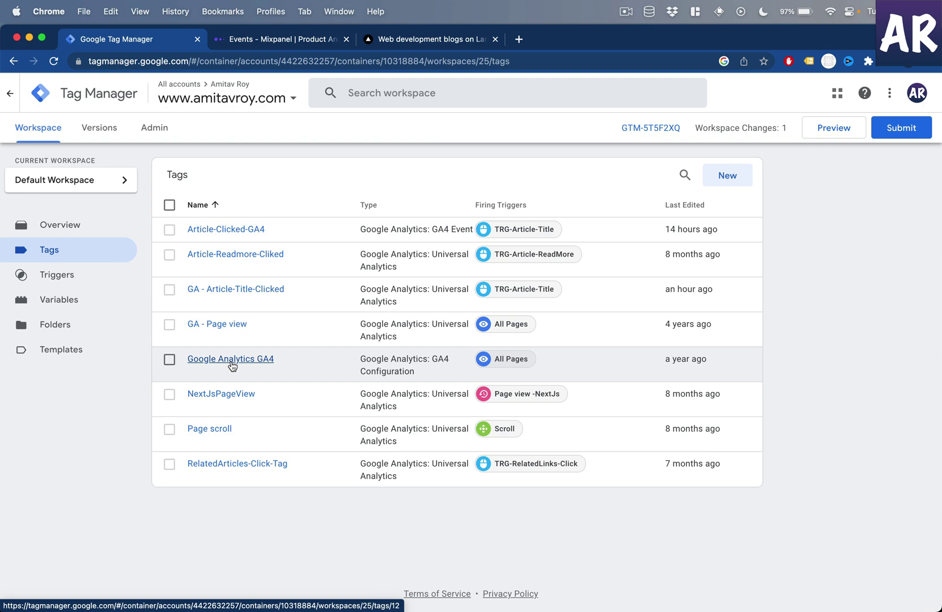
left_click(717, 180)
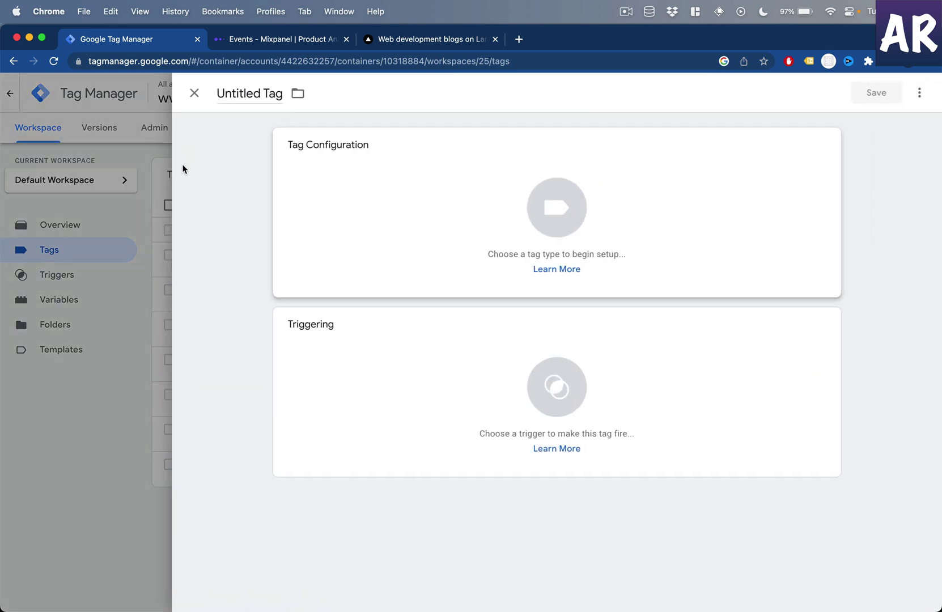
left_click(235, 93)
type("MP - Page view")
- Add the All Pages and Page view -NextJs triggers as the tag's firing triggers
left_click(374, 344)
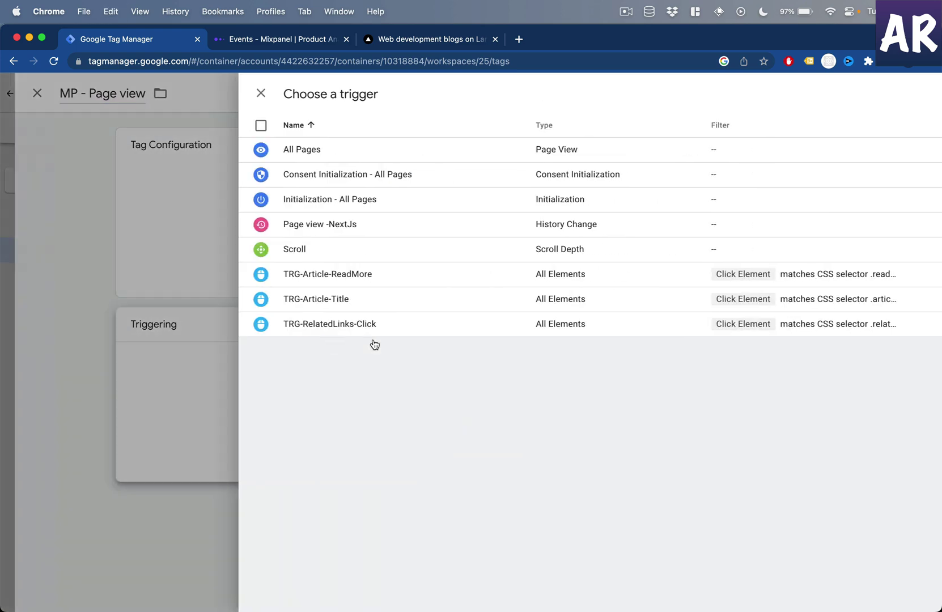
left_click(245, 151)
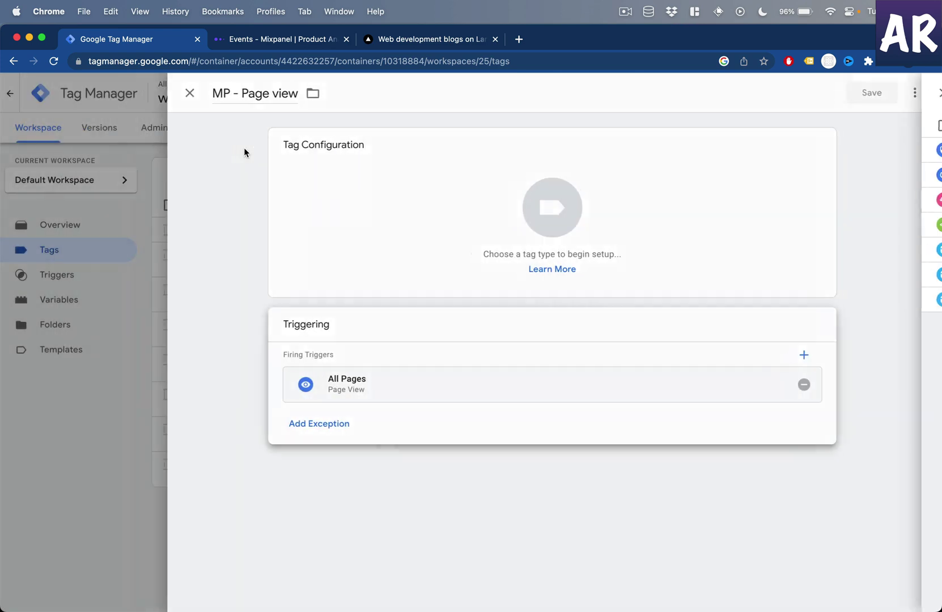
left_click(809, 356)
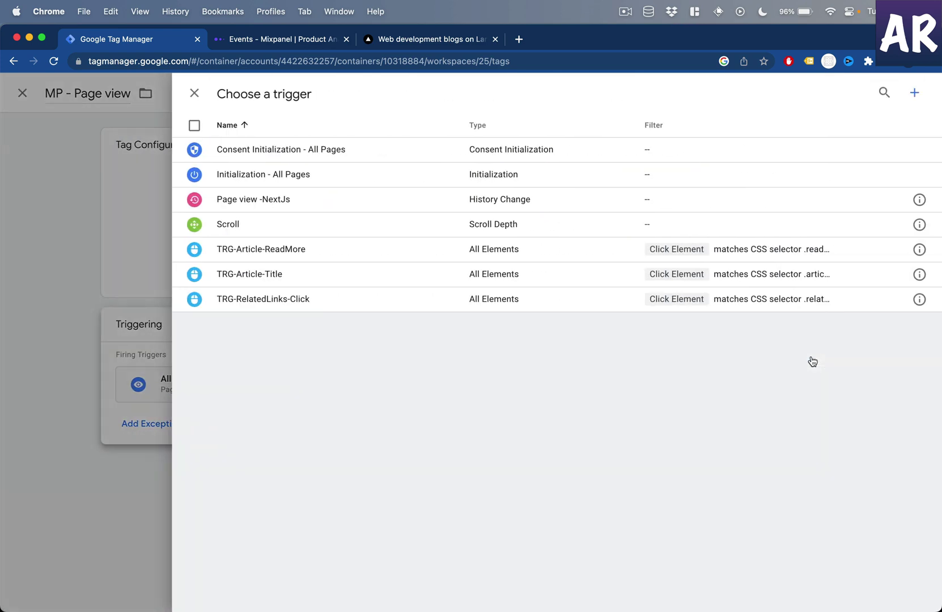
left_click(271, 208)
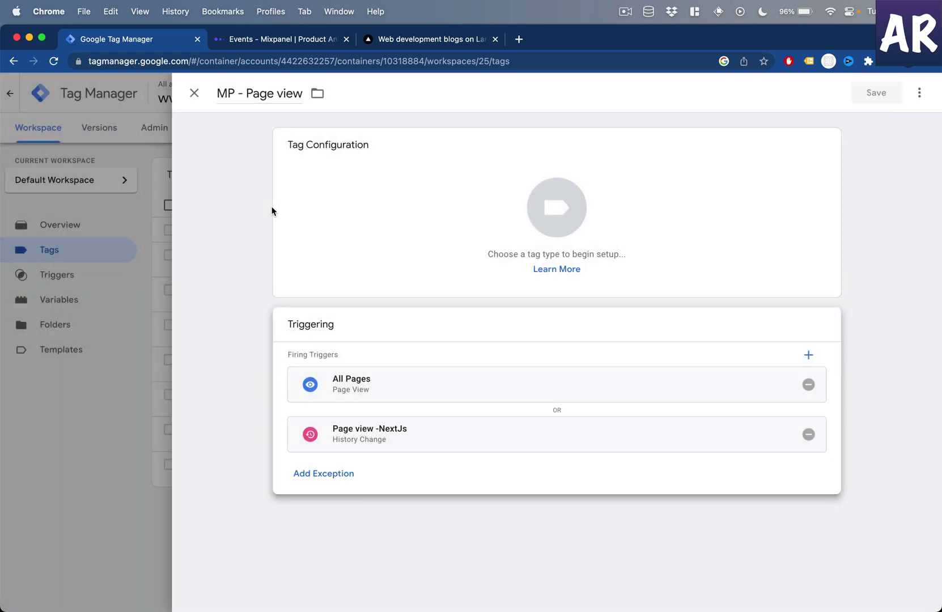
- Set the tag type to the Mixpanel gallery template and fill its project token with the Mixpanel Project token variable
left_click(425, 196)
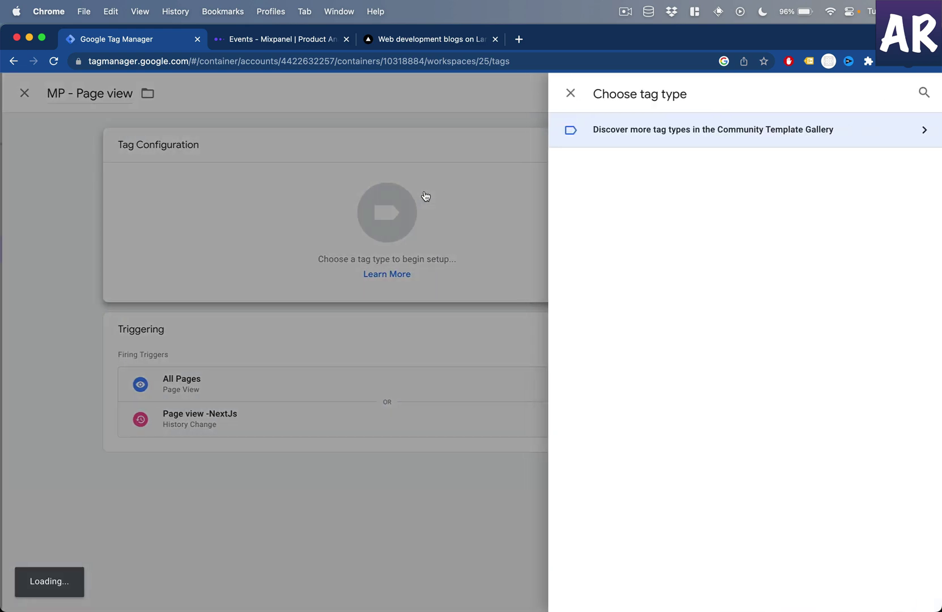
left_click(918, 92)
type("mixpa")
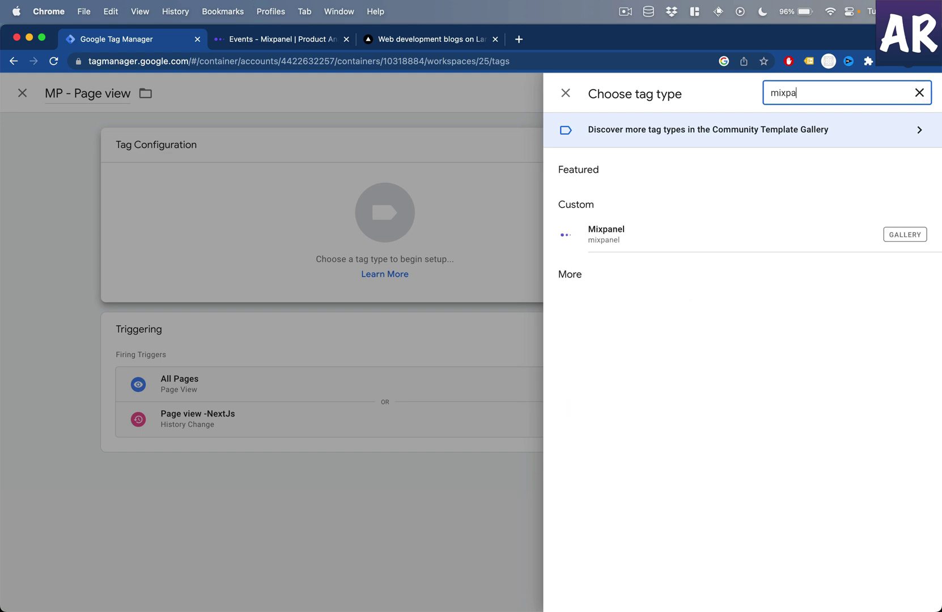
left_click(721, 230)
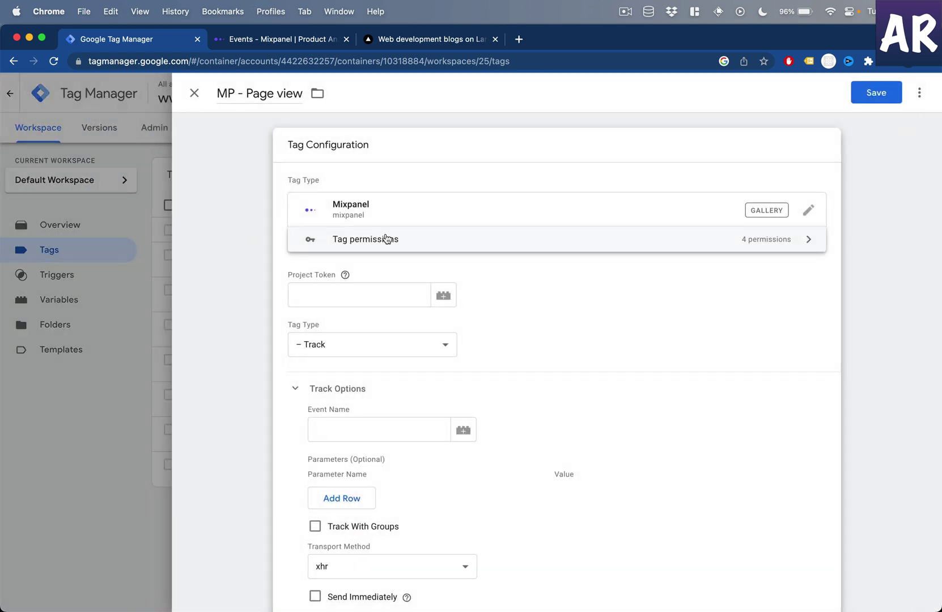
left_click(444, 297)
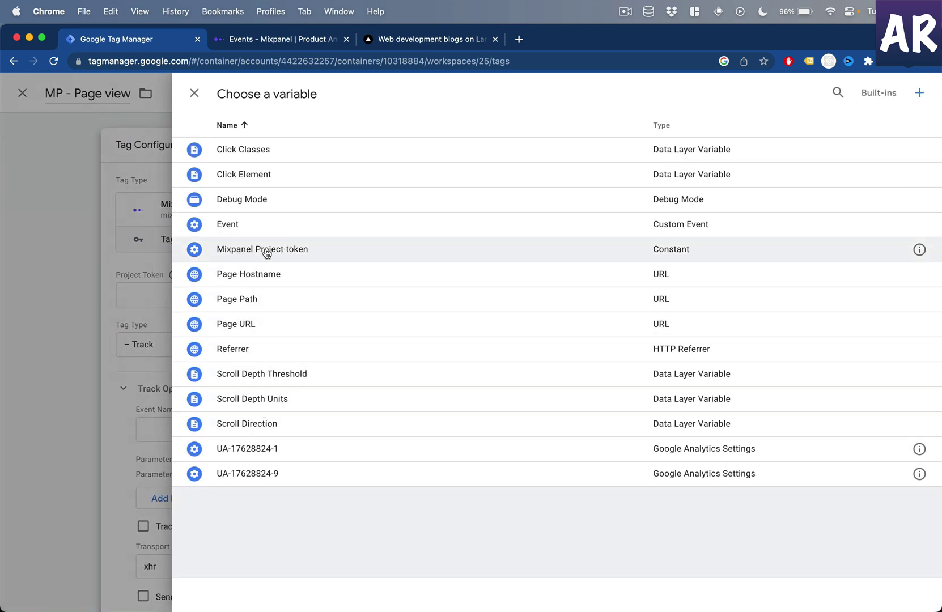
left_click(261, 250)
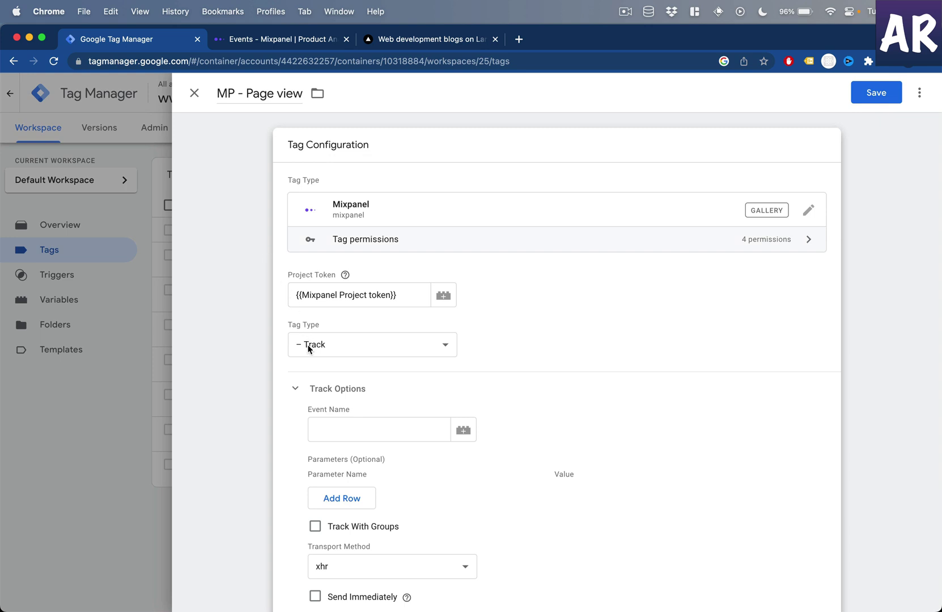
- Keep the Mixpanel tag type as Track and set the event name to PAGE_VIEW
scroll(309, 349, "down", 1)
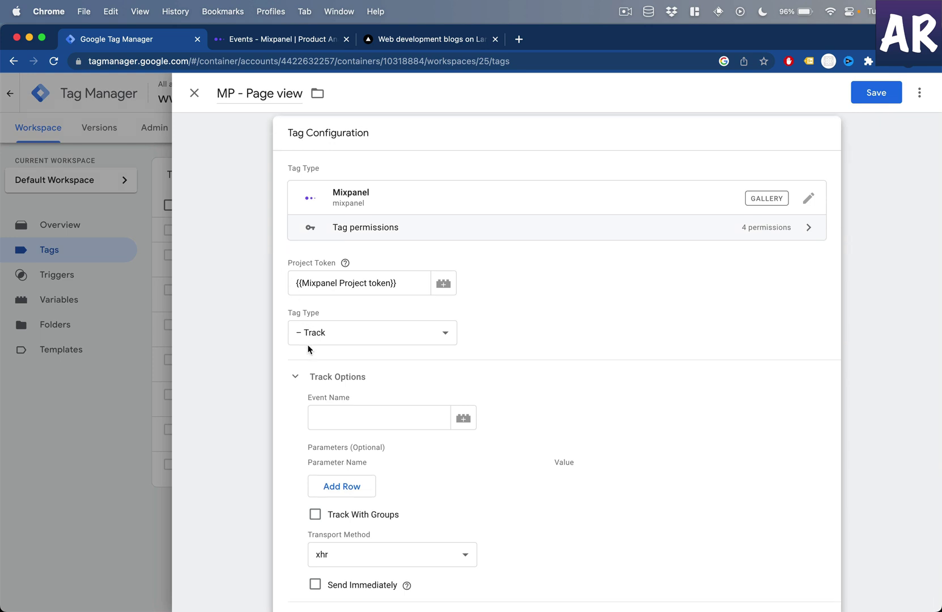
scroll(309, 348, "down", 3)
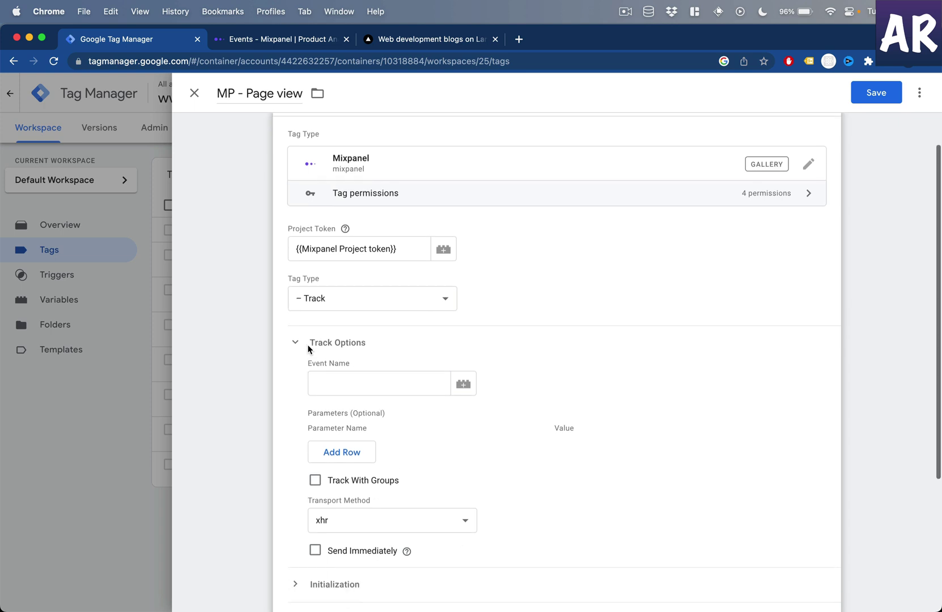
left_click(349, 372)
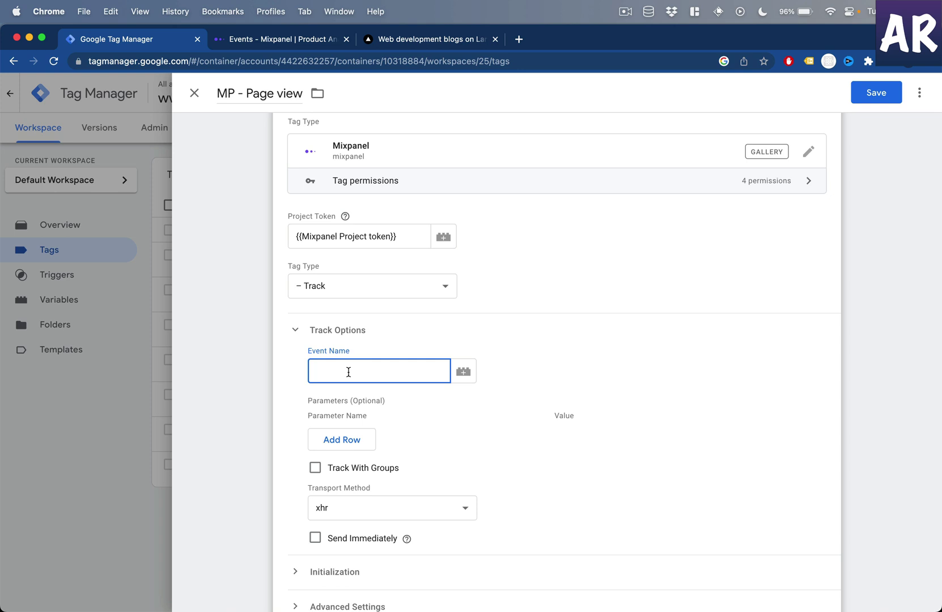
left_click(412, 289)
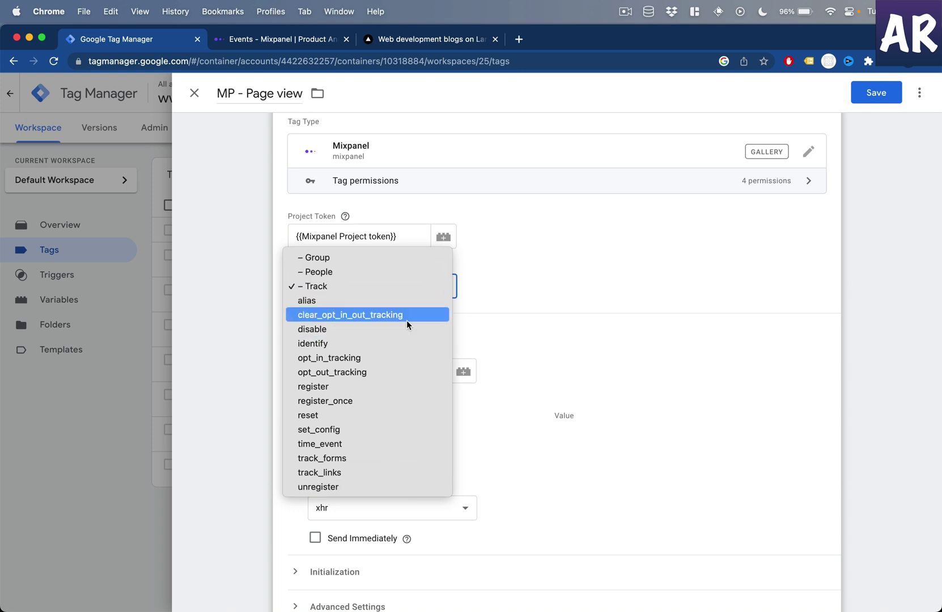
left_click(343, 287)
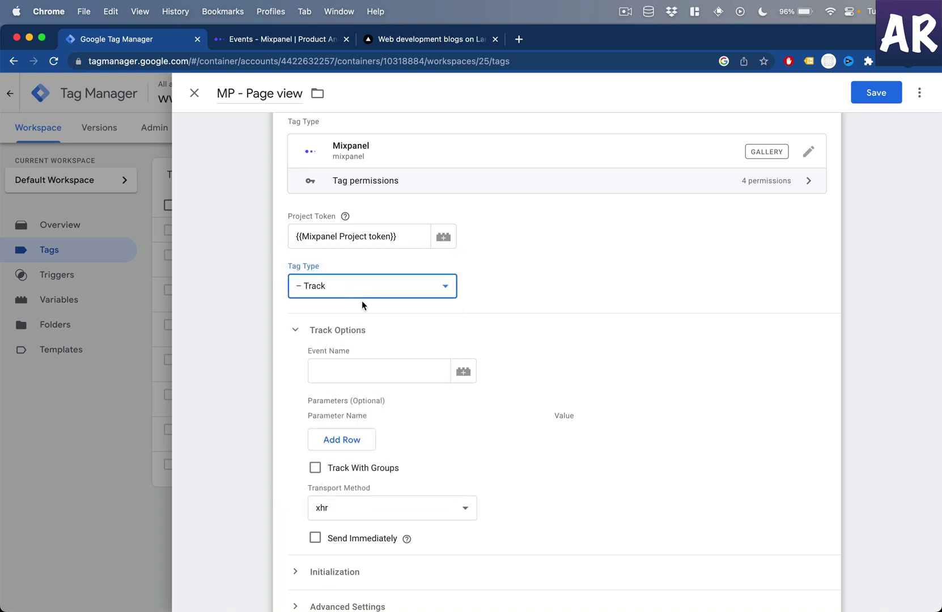
left_click(361, 369)
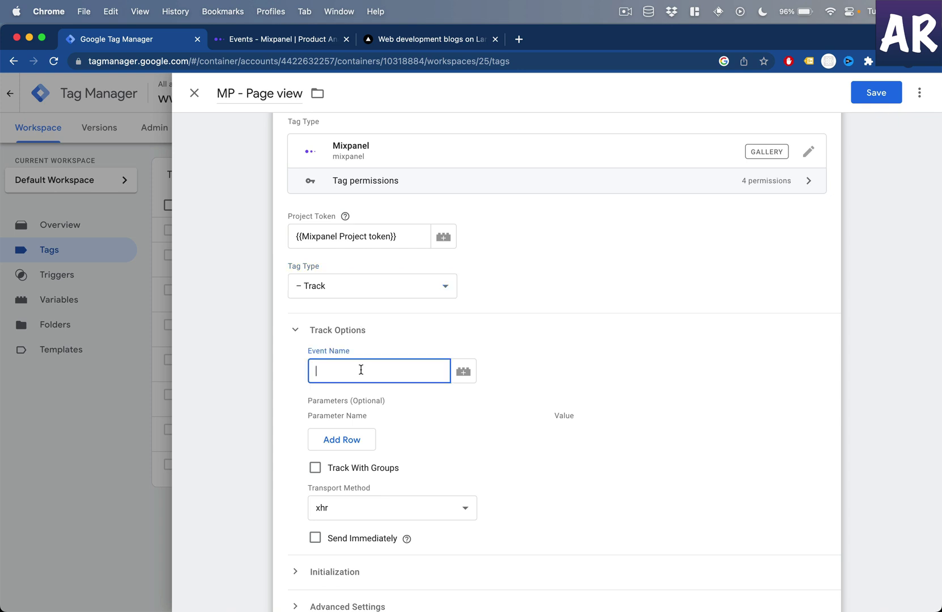
type("PAGE_VIEW")
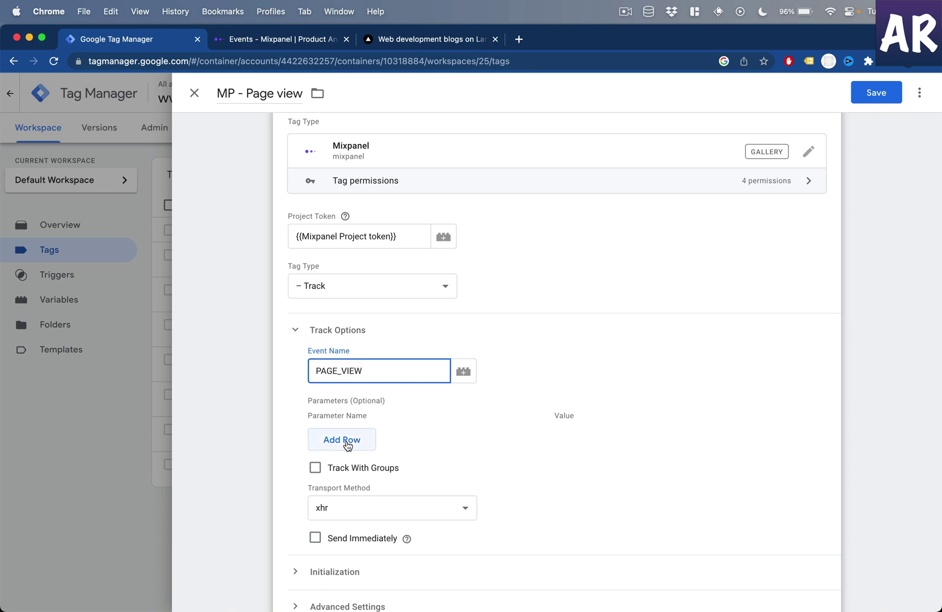
- Add an event parameter named url with the Page Path variable as its value
scroll(348, 446, "down", 1)
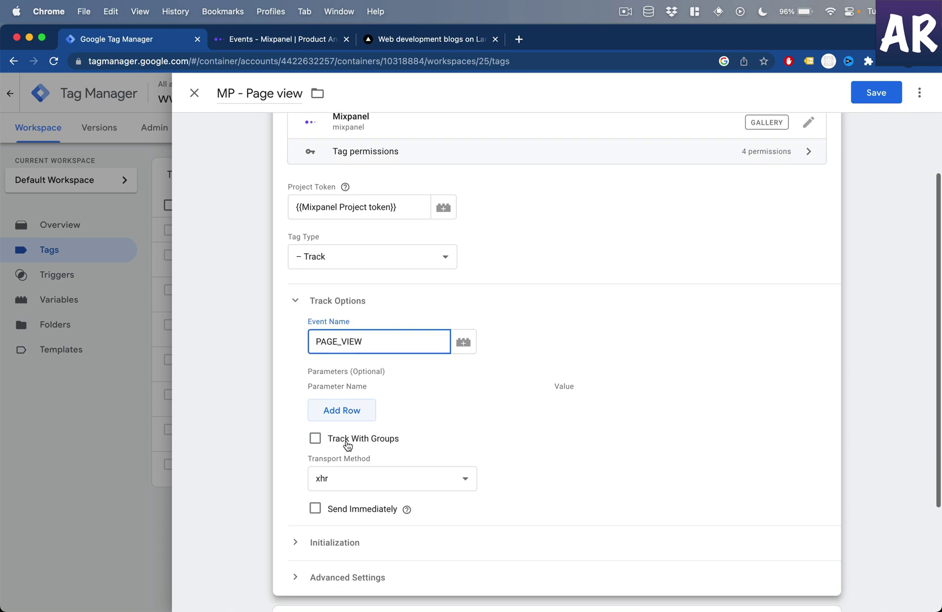
left_click(347, 413)
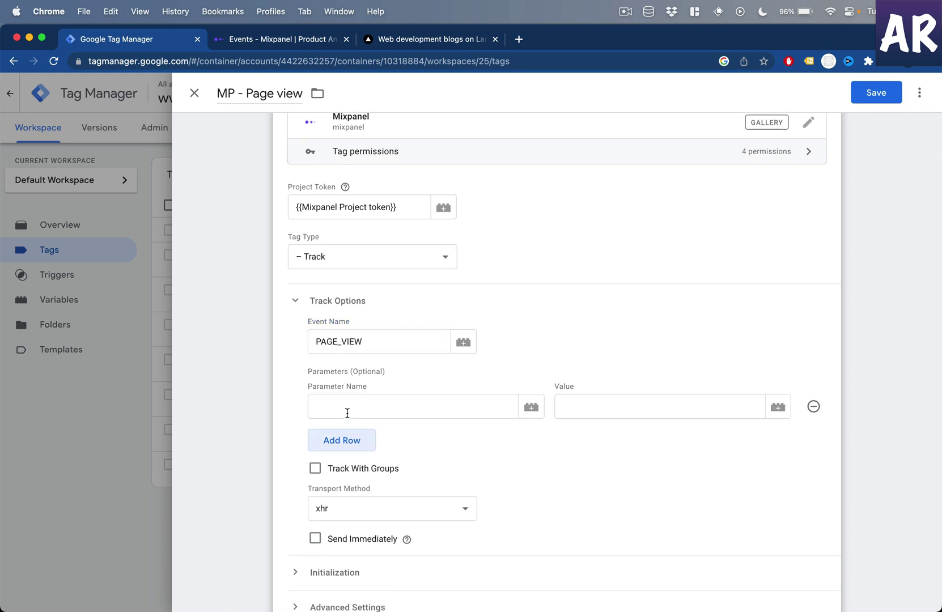
scroll(365, 408, "down", 1)
left_click(372, 370)
type("url")
left_click(683, 369)
left_click(777, 368)
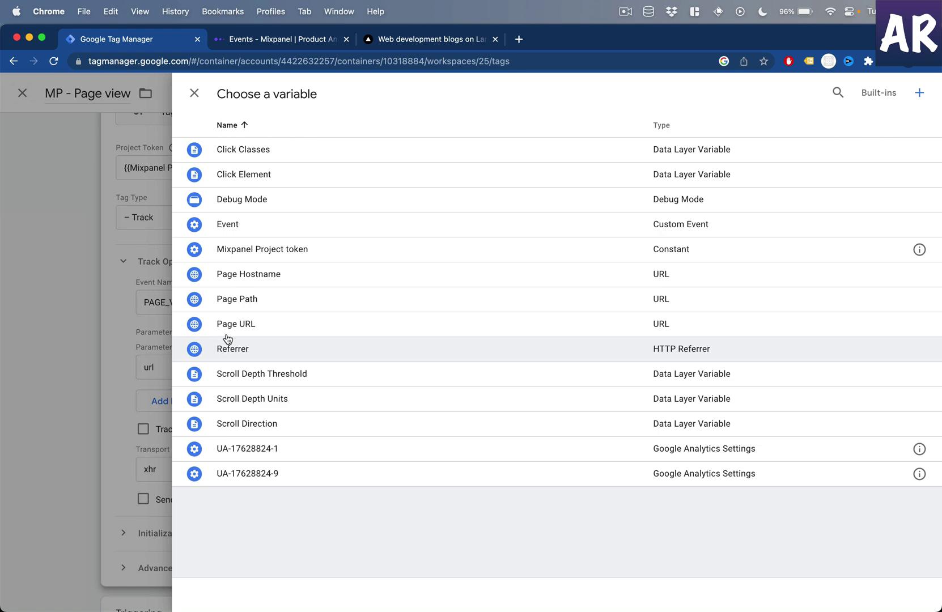
left_click(252, 300)
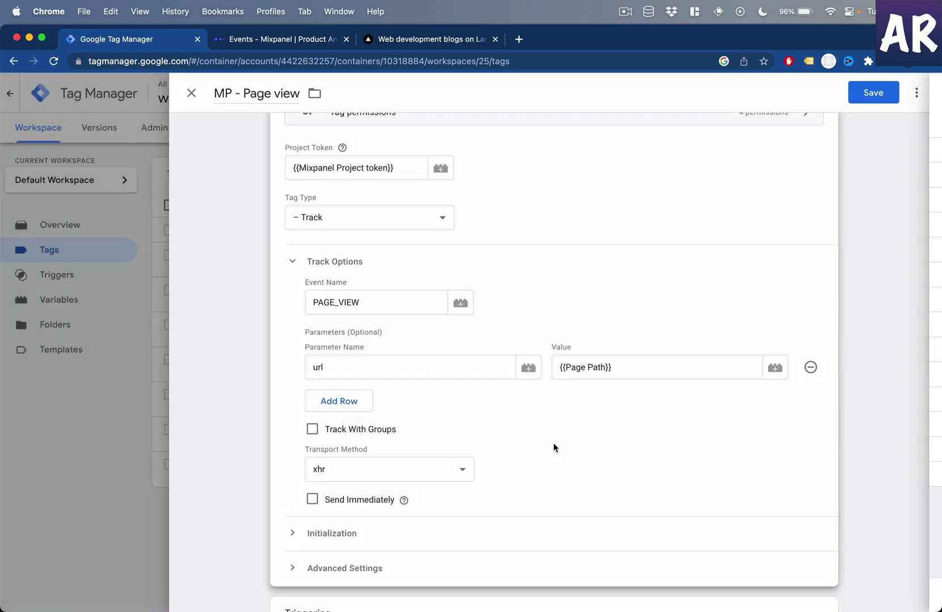
- Add a second event parameter row named title
left_click(362, 405)
left_click(361, 397)
type("title")
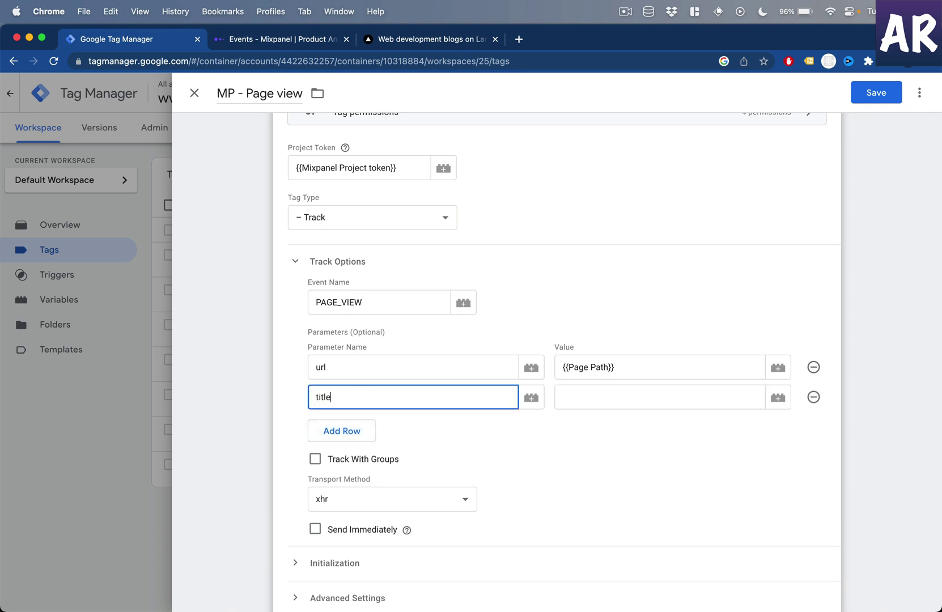
- Create a JavaScript Variable named "Page title" with global variable name document.title and use it as the title parameter's value
left_click(777, 397)
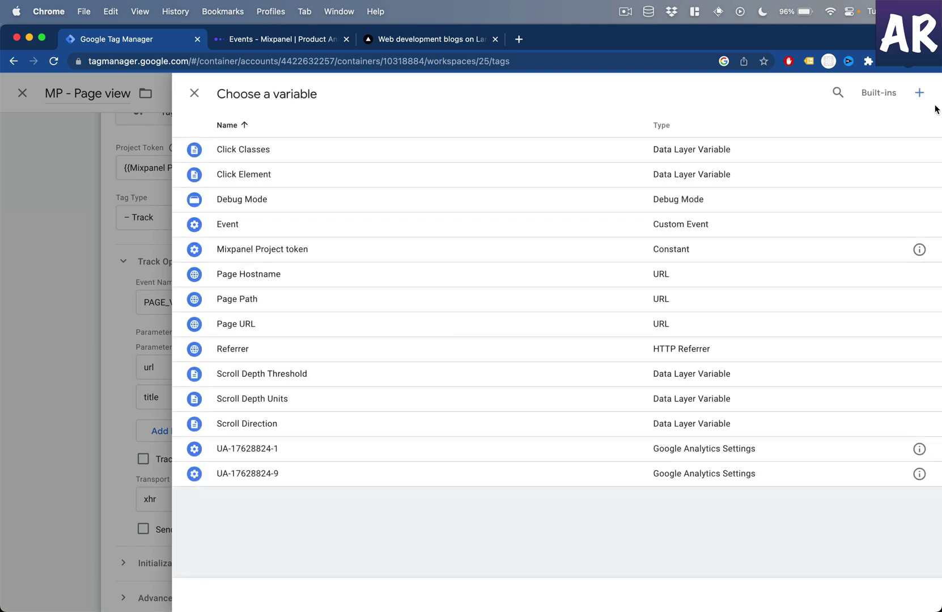
left_click(916, 94)
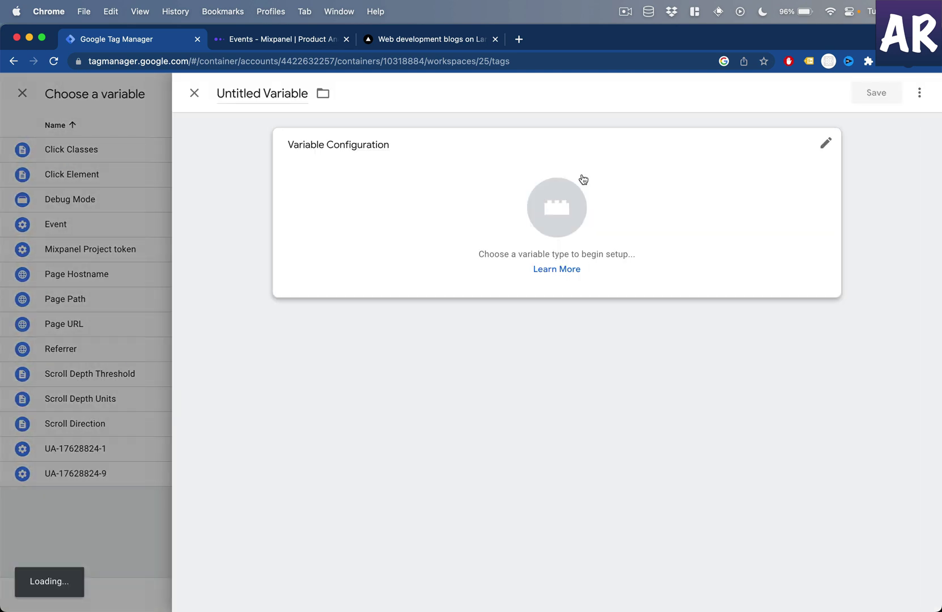
left_click(276, 93)
type("Page title")
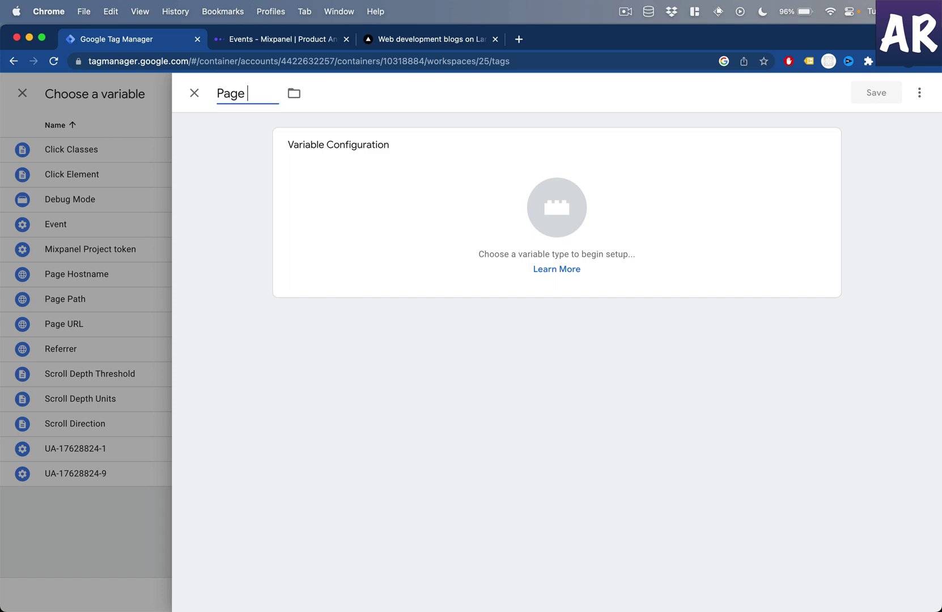
left_click(461, 234)
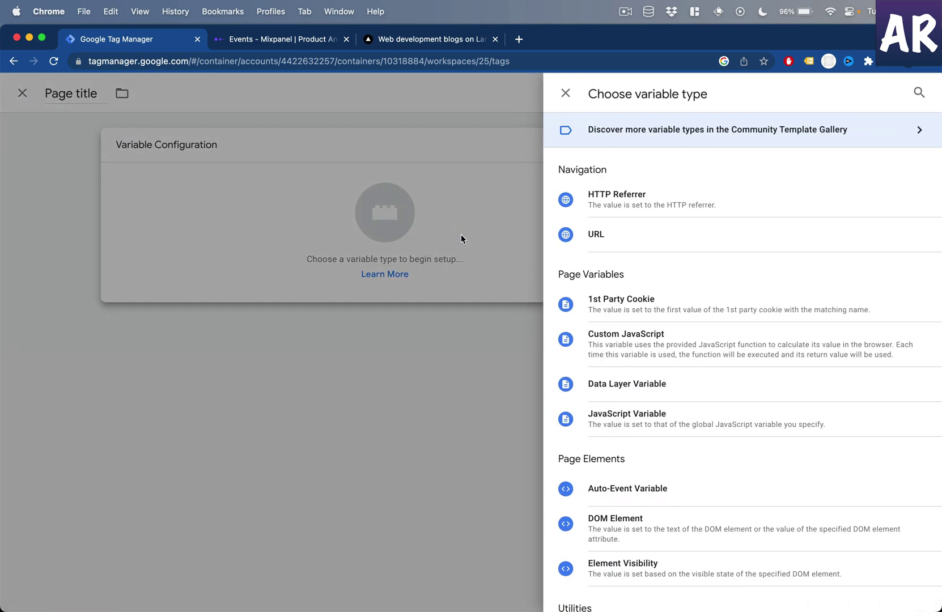
left_click(625, 417)
left_click(370, 264)
type("d")
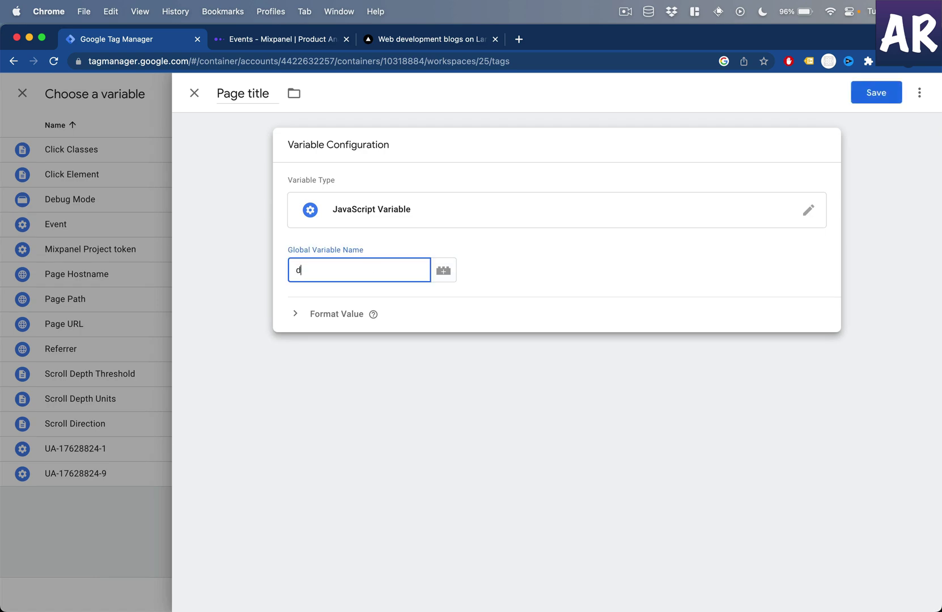
type("ocument.title")
key("Return")
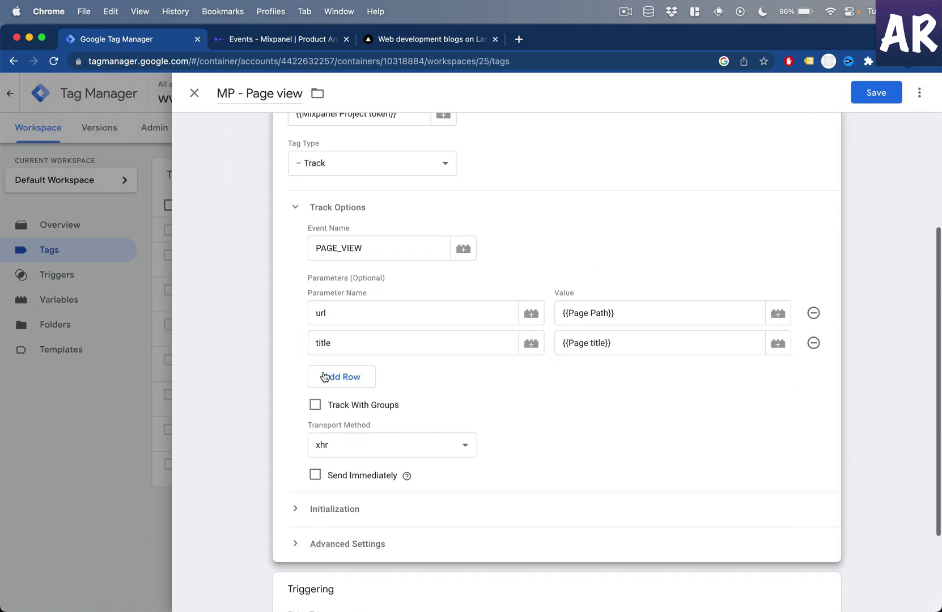
left_click(777, 343)
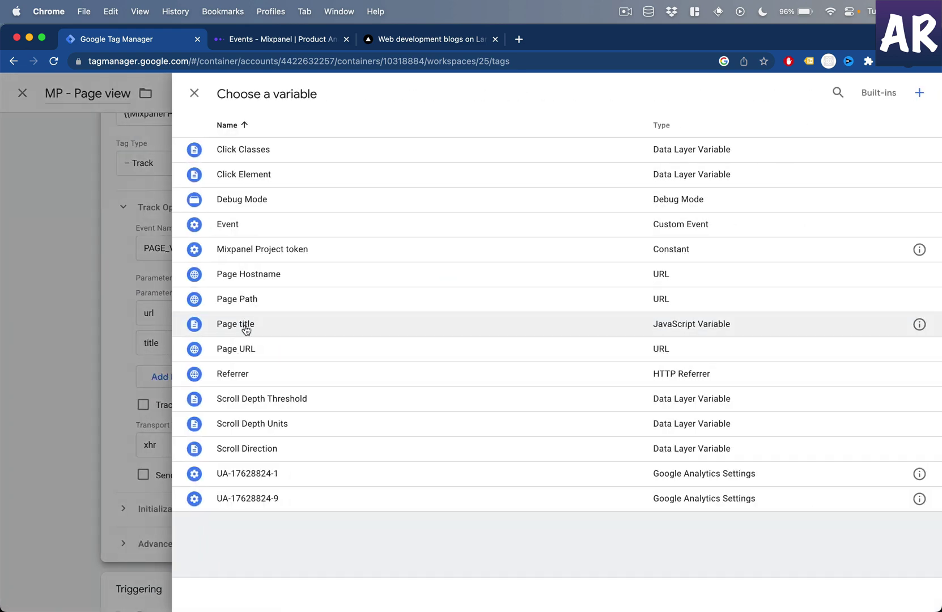
left_click(244, 326)
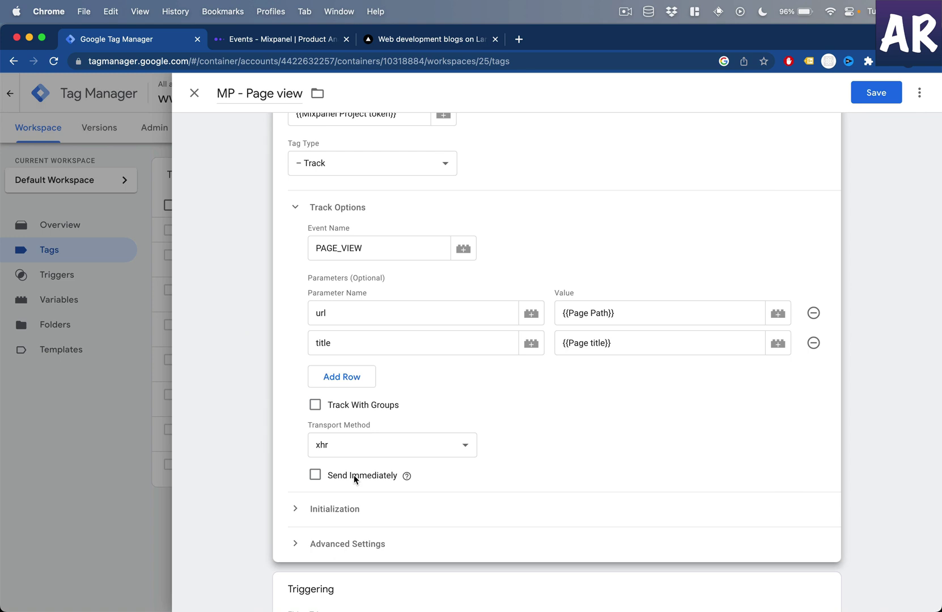
- Enable Send Immediately for the tag and look over its advanced settings
mouse_move(406, 475)
left_click(315, 475)
scroll(315, 478, "down", 3)
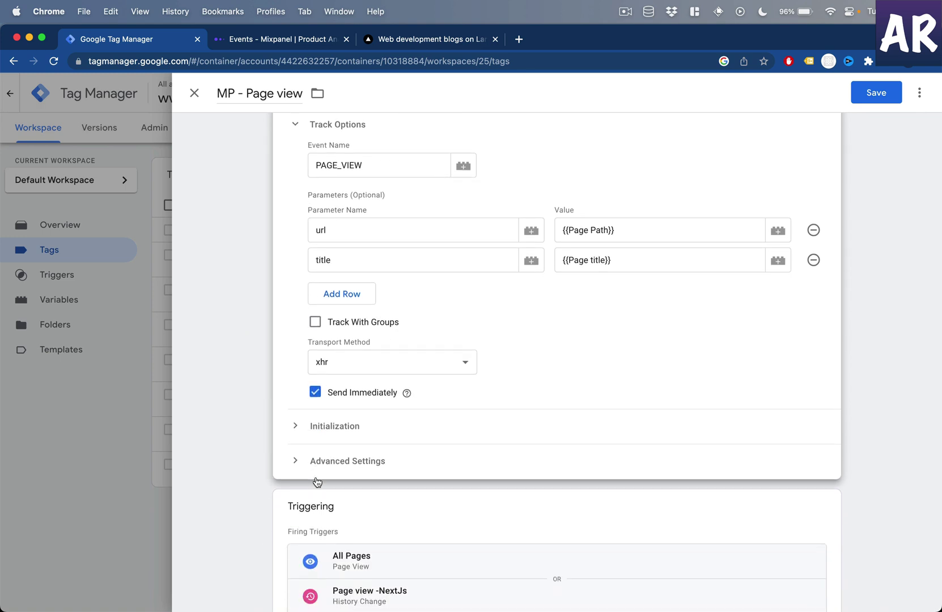
left_click(296, 462)
scroll(297, 461, "down", 5)
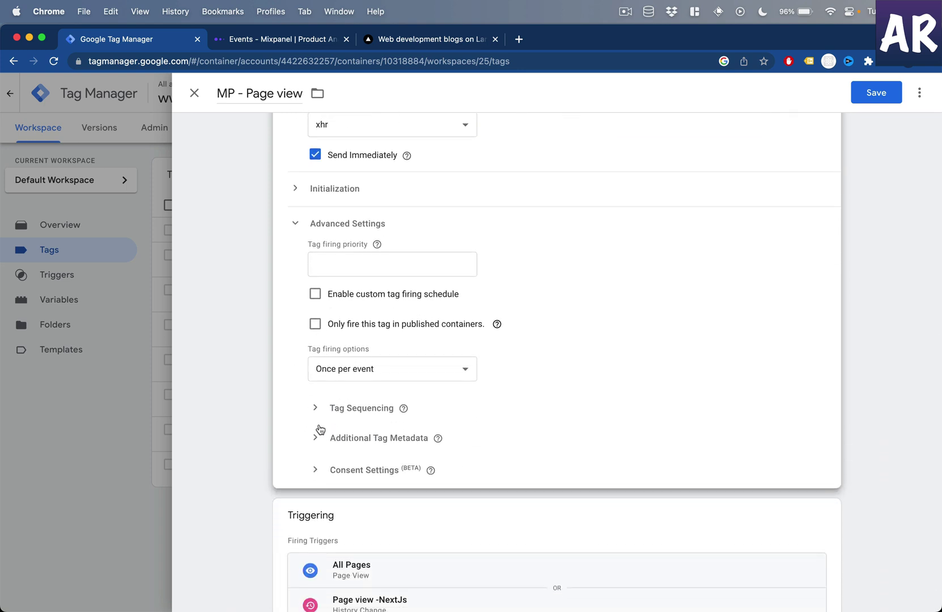
scroll(334, 385, "up", 1)
left_click(296, 279)
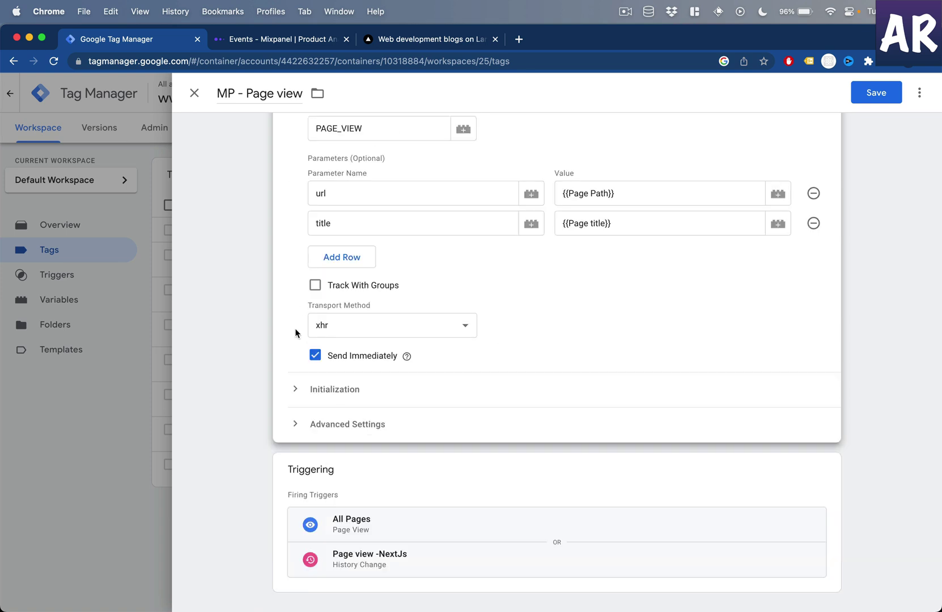
- Switch the tag's initialization options to Set options manually and add an option row
left_click(289, 388)
scroll(290, 391, "down", 3)
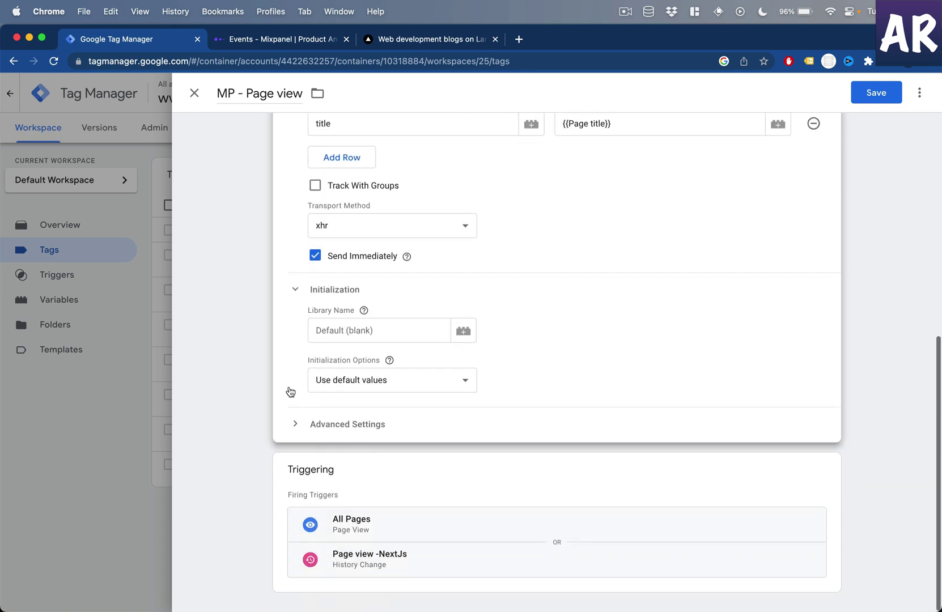
left_click(366, 383)
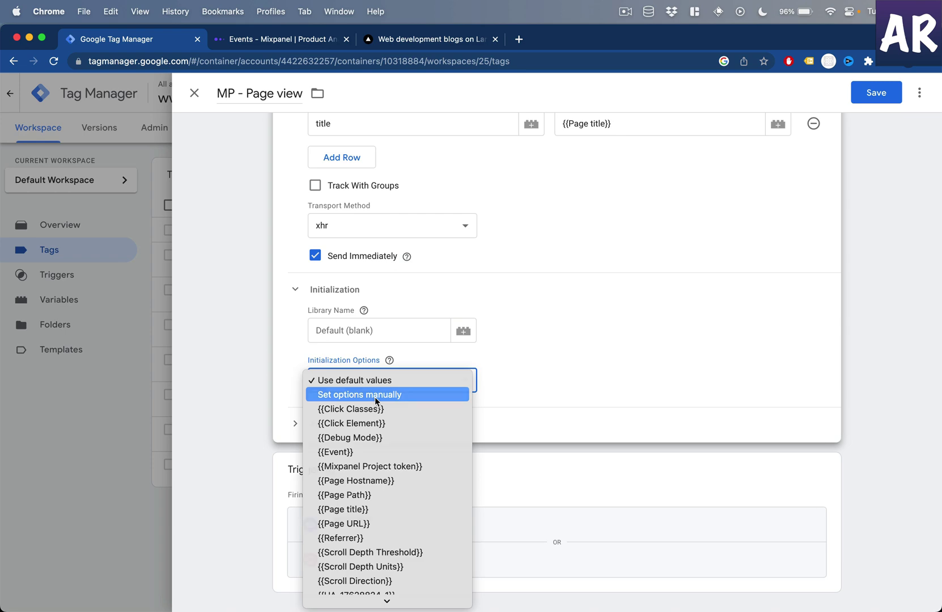
left_click(375, 397)
scroll(541, 370, "down", 1)
left_click(375, 384)
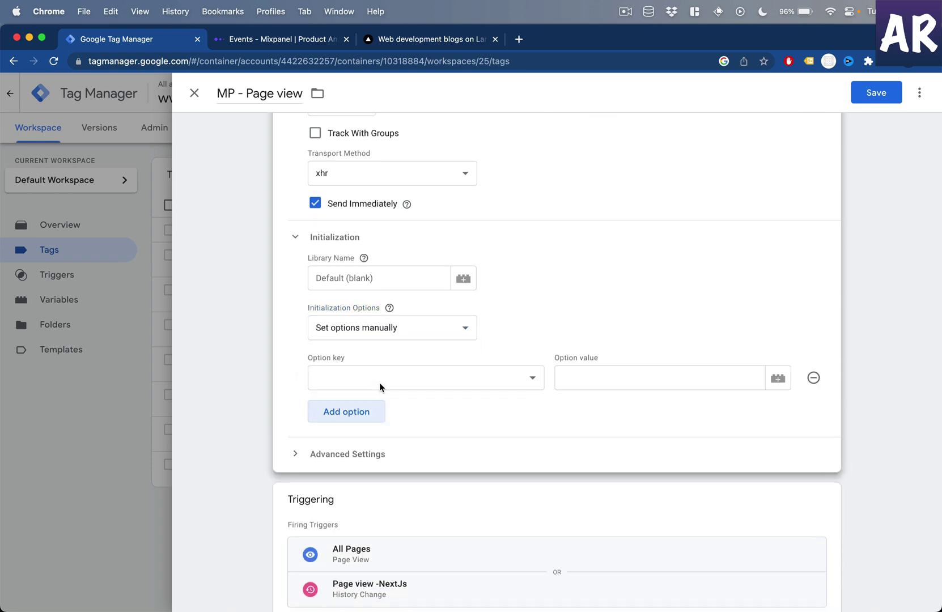
- Set the initialization option ignore_dnt to true and save the tag
left_click(409, 380)
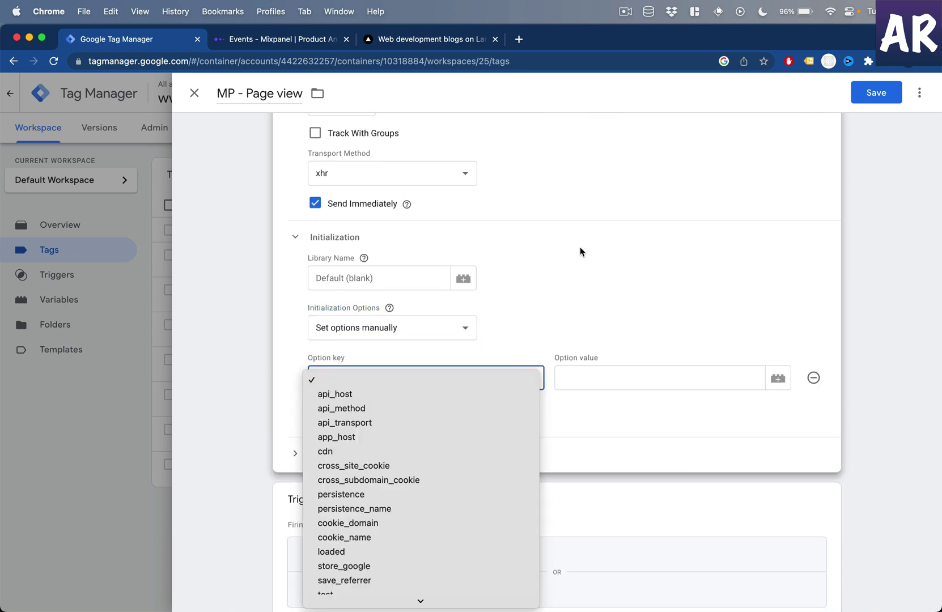
scroll(434, 465, "down", 5)
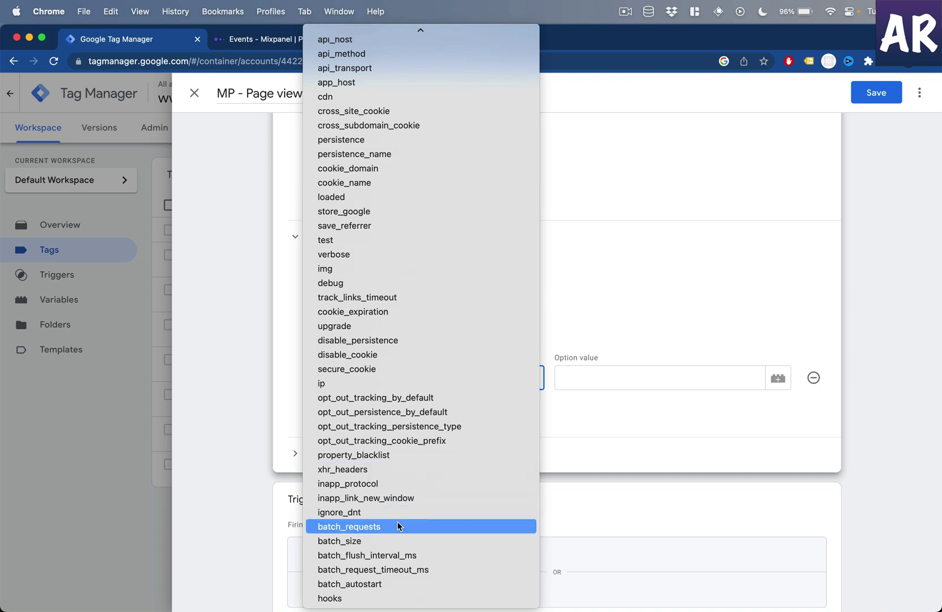
left_click(378, 513)
left_click(614, 382)
type("true")
left_click(885, 94)
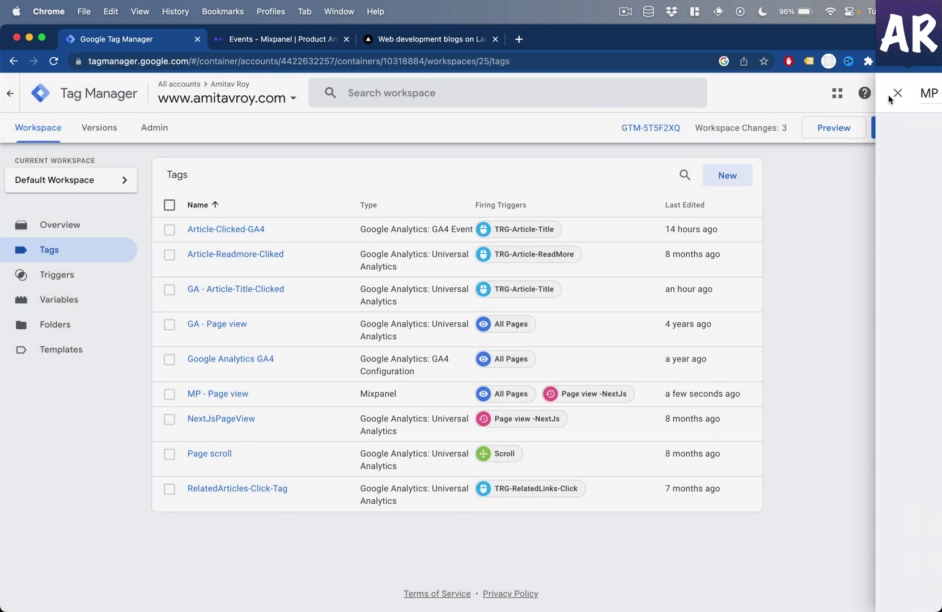
- Preview the container by connecting Tag Assistant to the blog's URL, and close the old blog tab
left_click(828, 134)
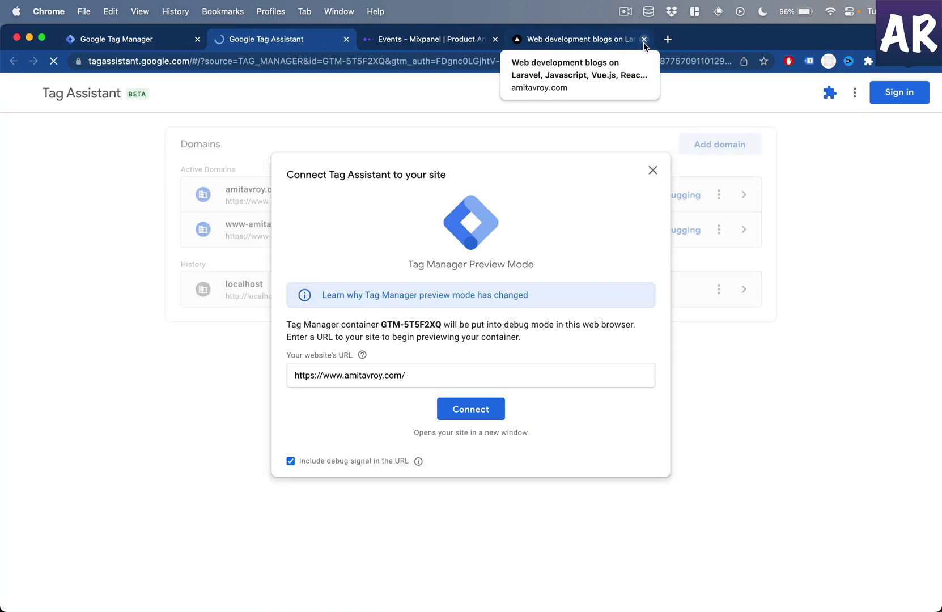
left_click(470, 411)
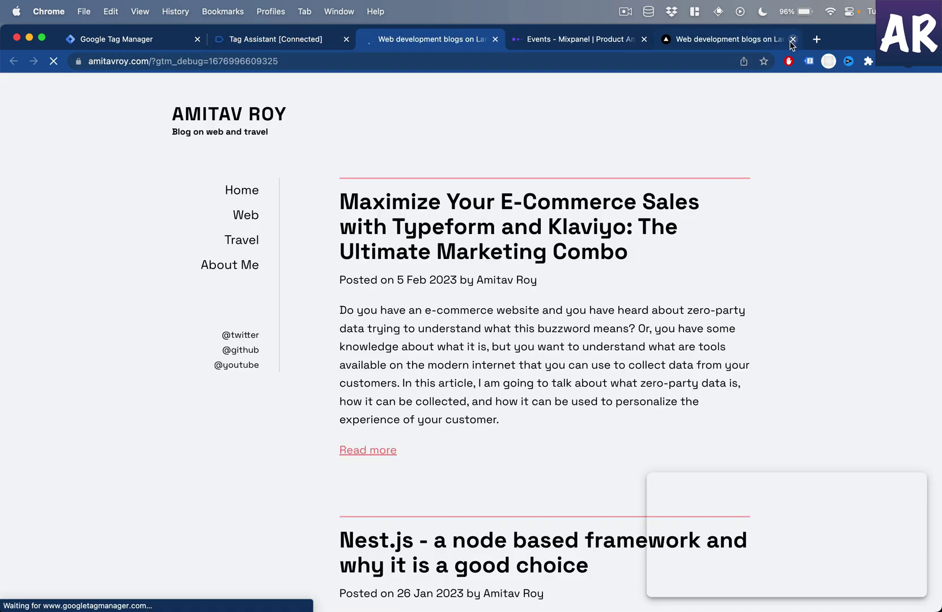
left_click(789, 39)
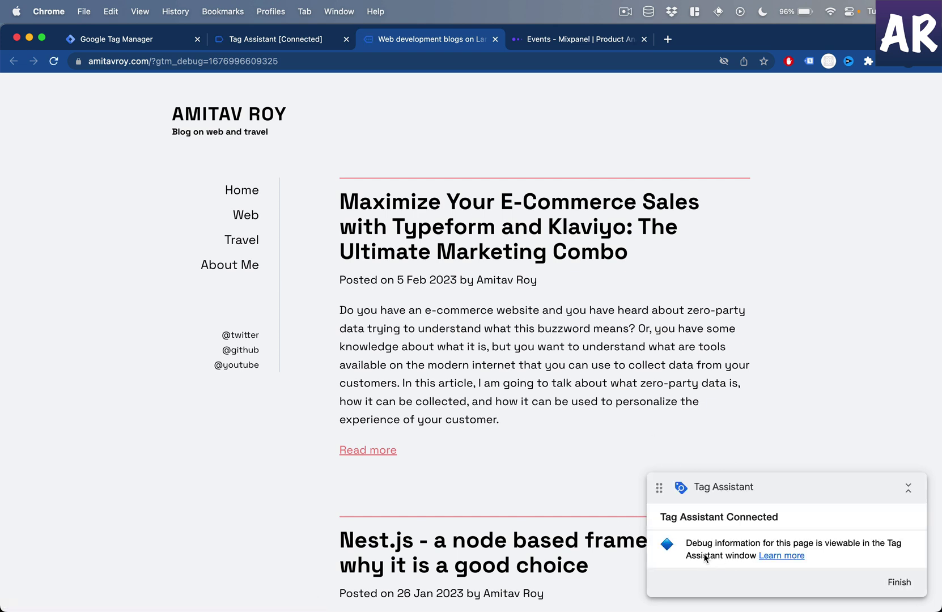
- Examine the full properties of the MP - Page view tag in Tag Assistant's summary of fired tags
left_click(273, 40)
left_click(471, 309)
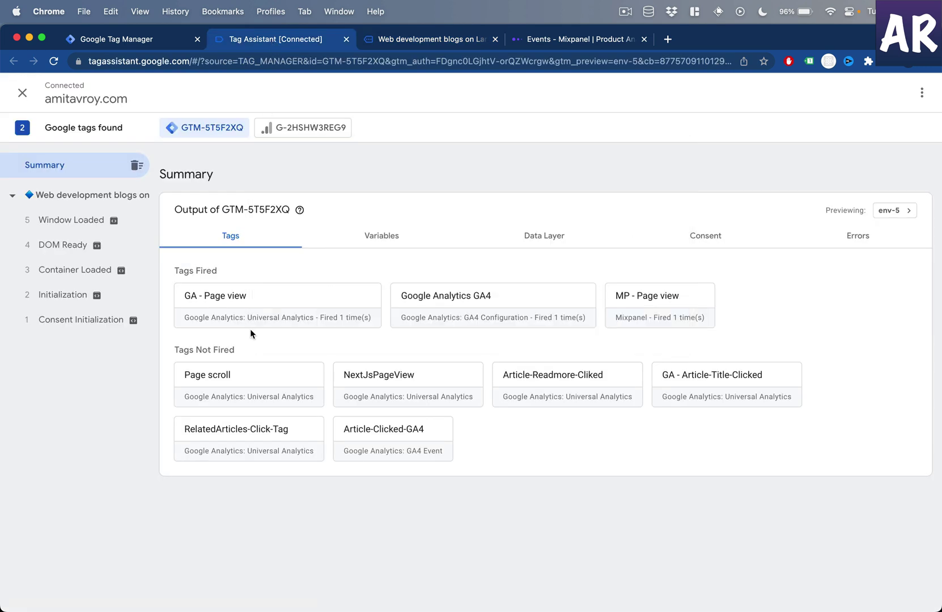
left_click(669, 308)
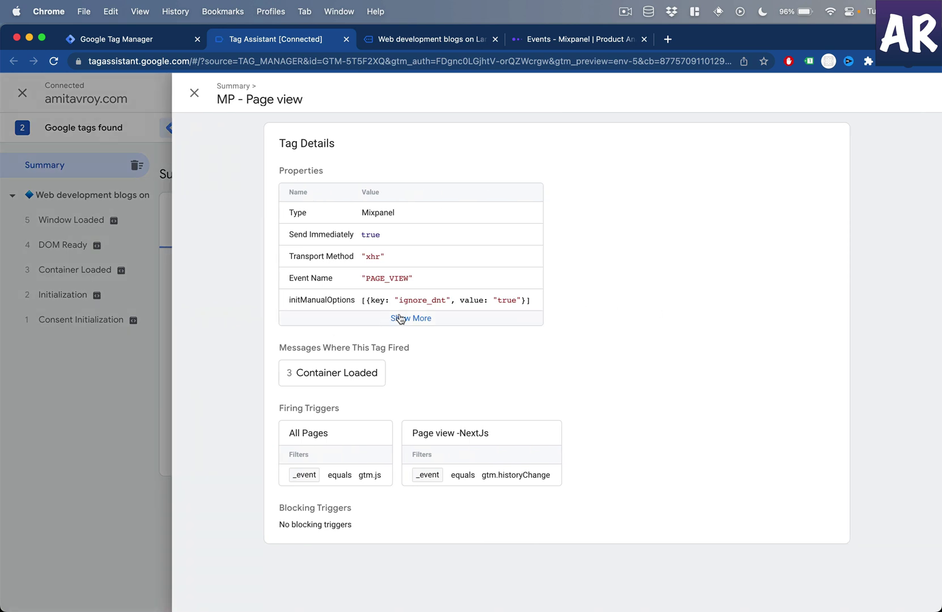
left_click(419, 321)
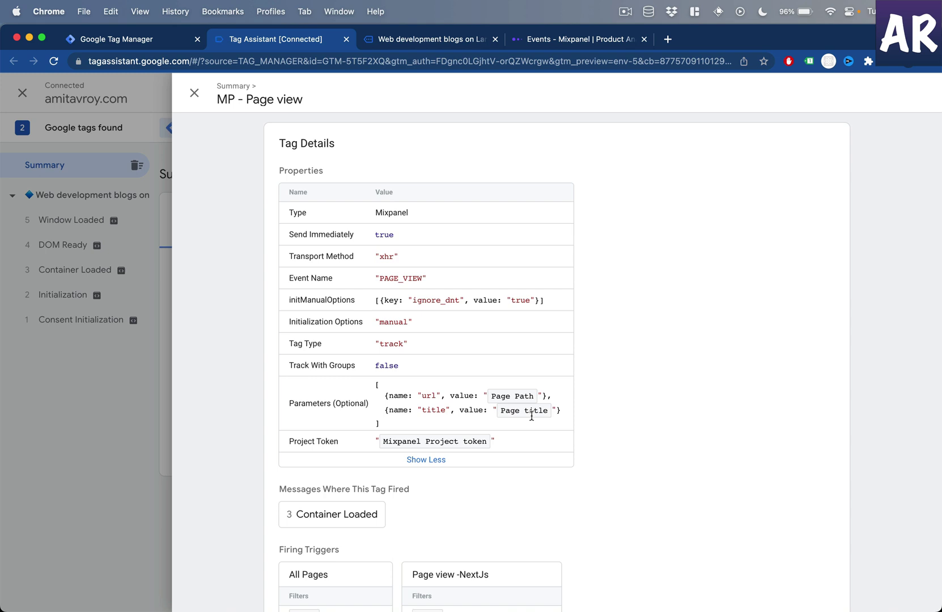
- Close the tag details and review the variable values recorded for the Initialization event in Tag Assistant
left_click(104, 385)
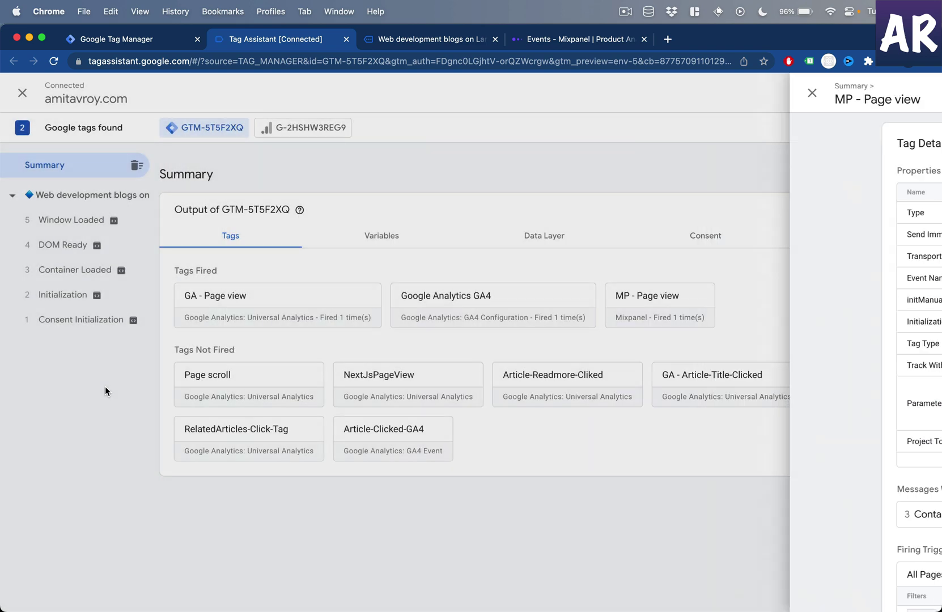
left_click(63, 294)
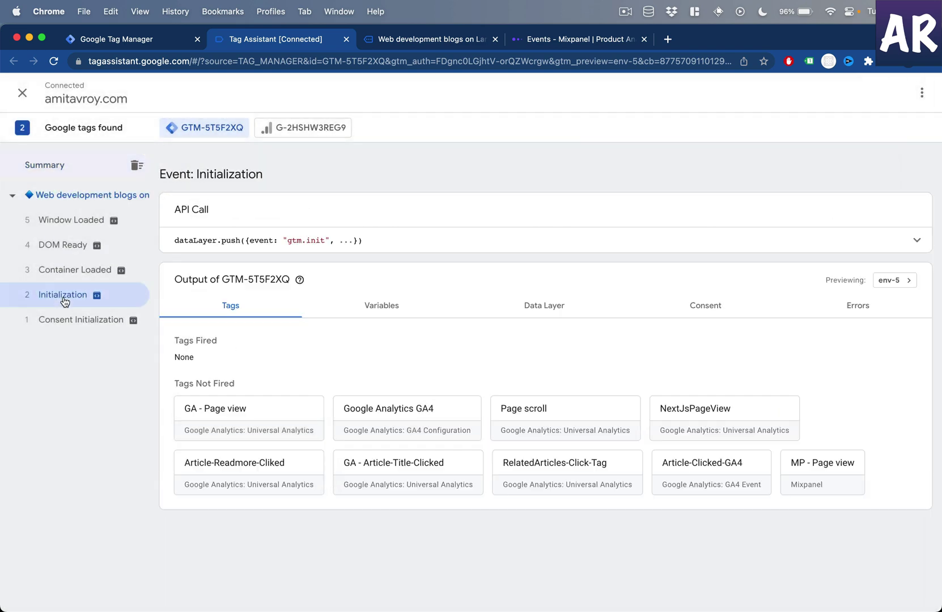
left_click(391, 306)
scroll(391, 306, "down", 5)
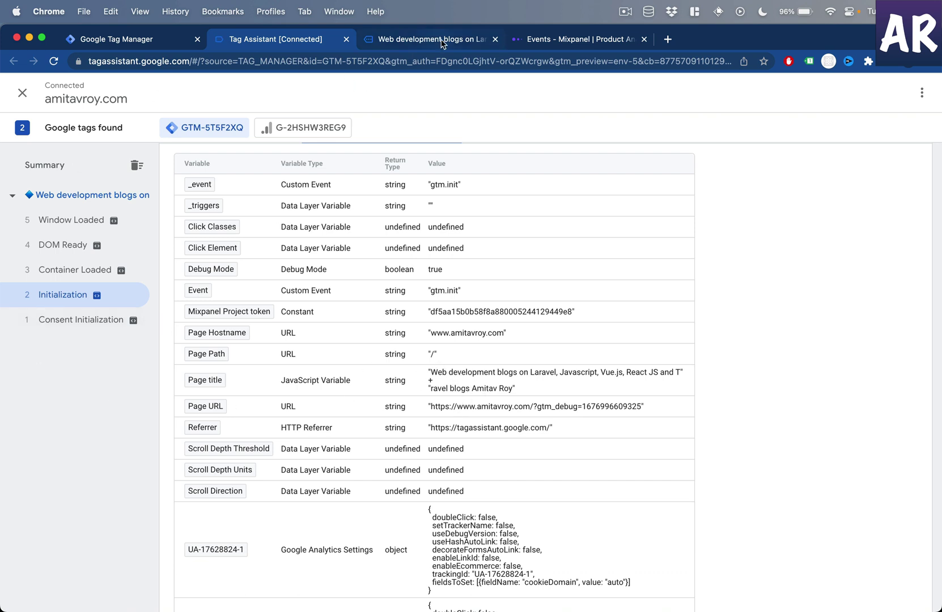
- Switch to Mixpanel's Events page, refresh the event list, and inspect the PAGE_VIEW event's properties
left_click(556, 46)
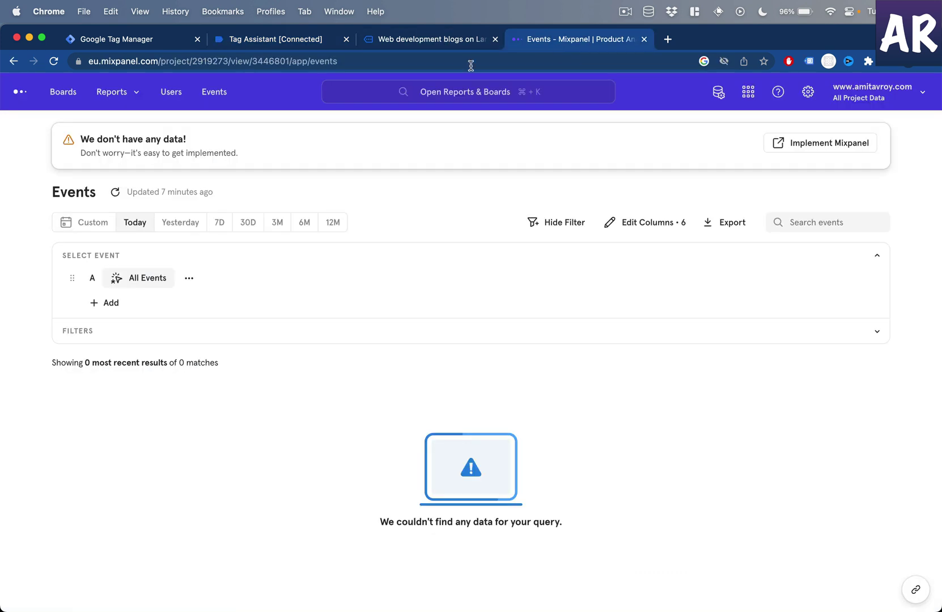
left_click(177, 193)
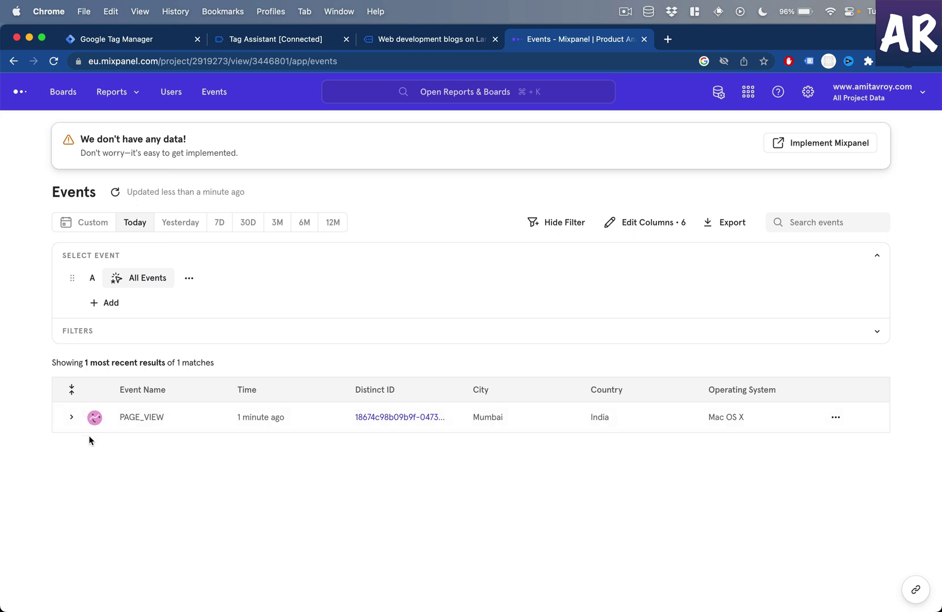
left_click(72, 417)
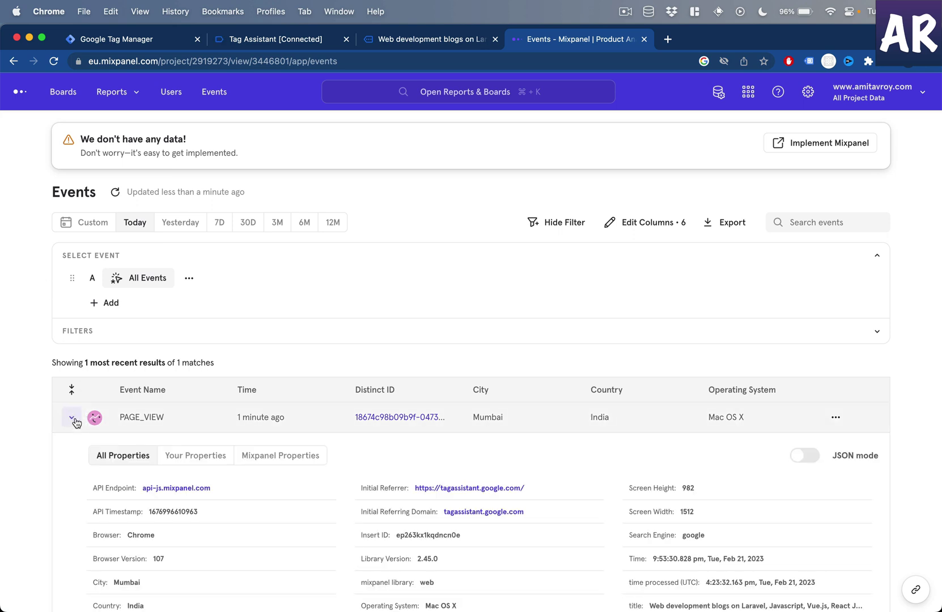
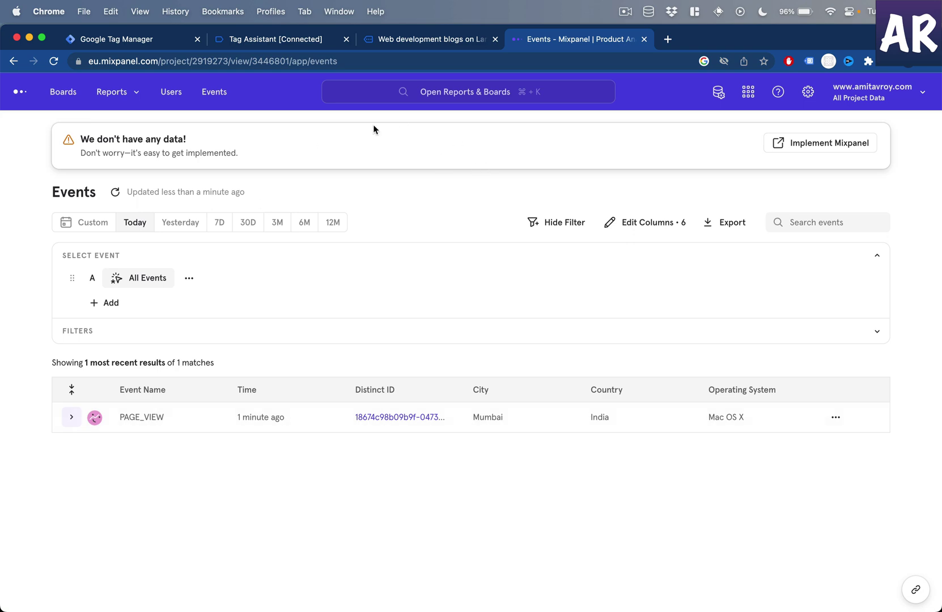
- Clear the recorded events in Tag Assistant and open the Web category on the connected blog
left_click(423, 39)
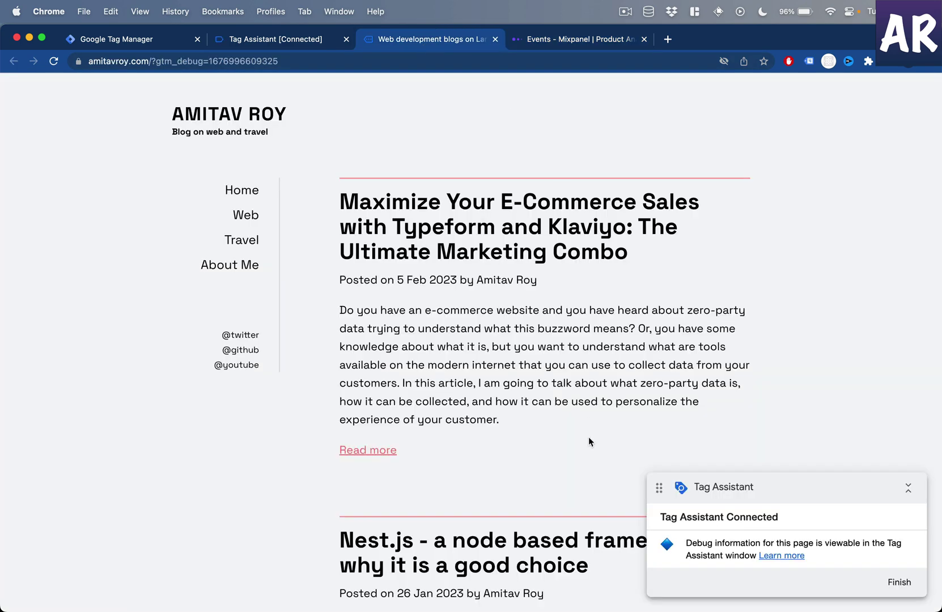
scroll(588, 441, "down", 7)
scroll(589, 441, "up", 5)
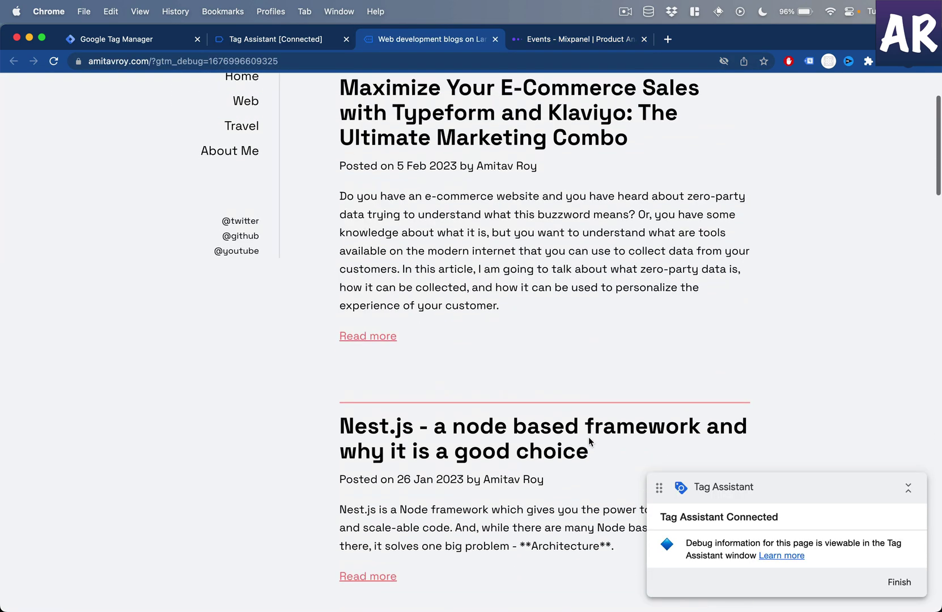
scroll(589, 441, "up", 5)
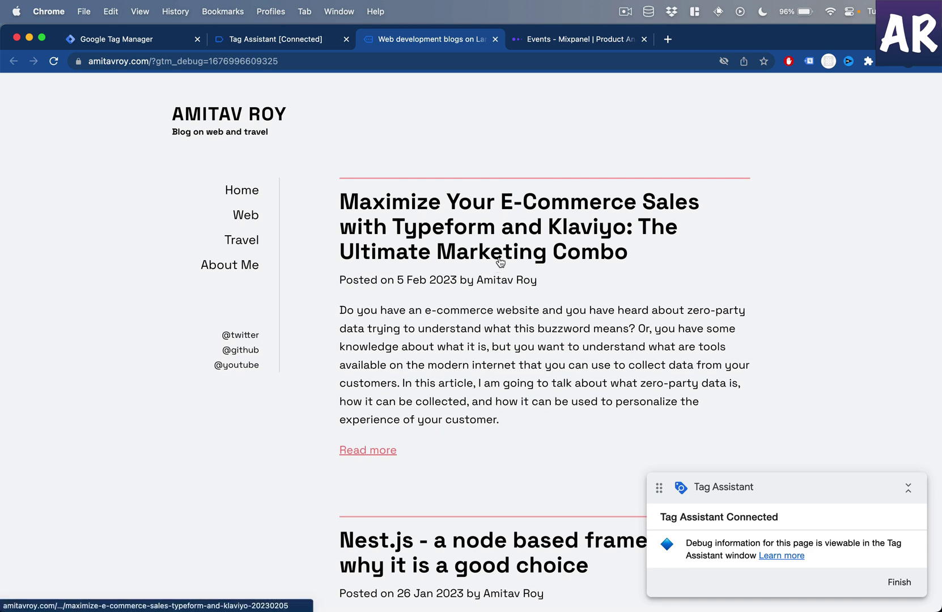
left_click(285, 43)
left_click(137, 168)
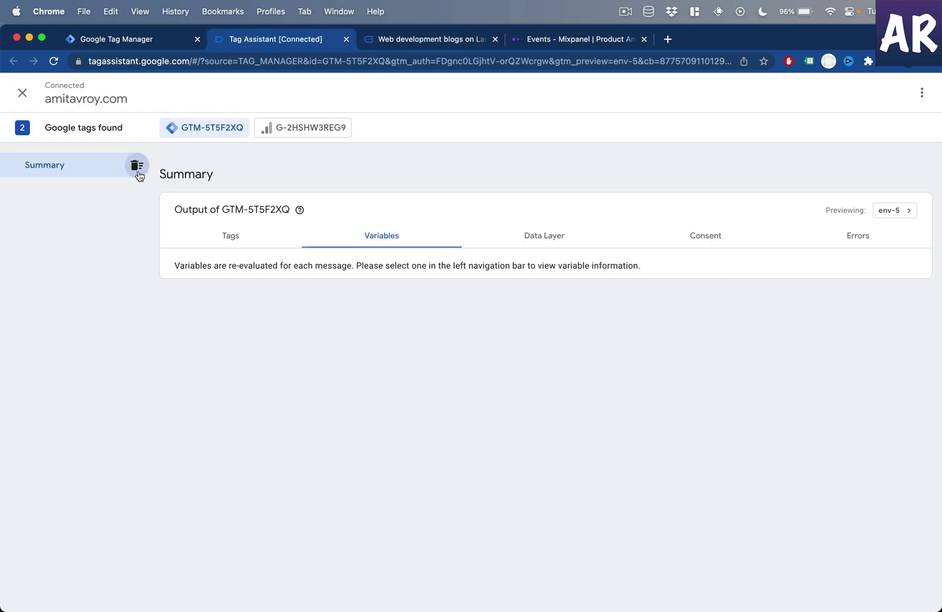
left_click(466, 42)
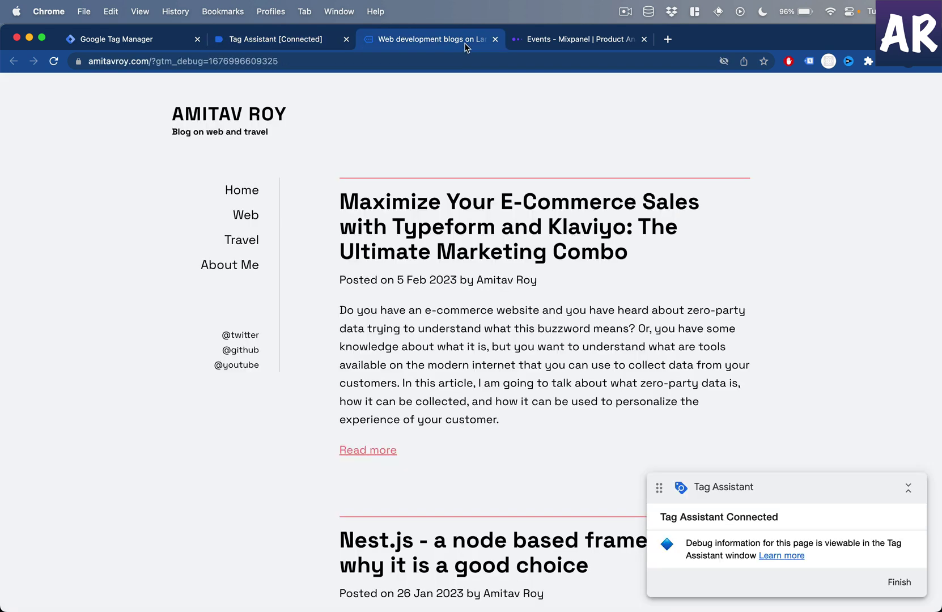
left_click(253, 219)
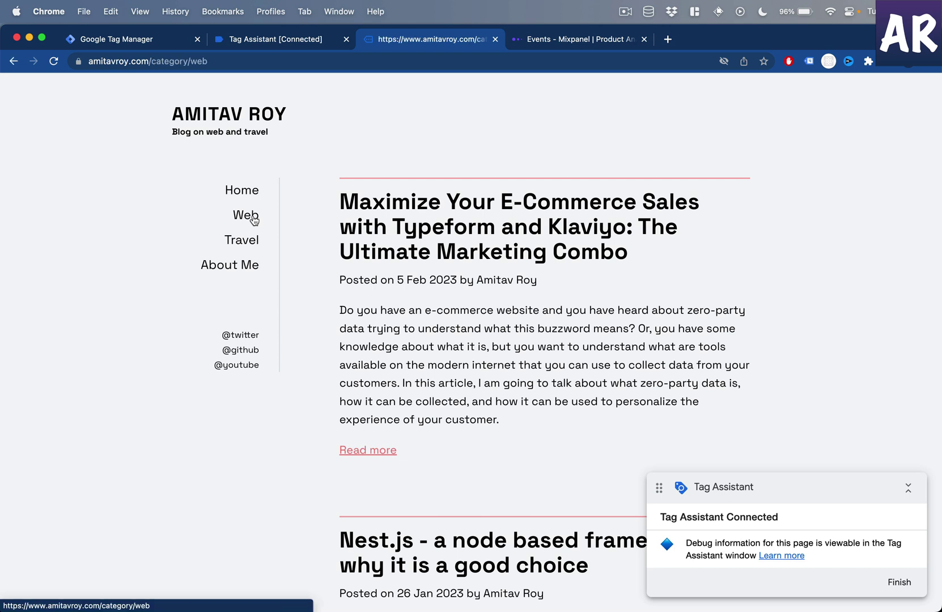
- In Tag Assistant, check the tags fired by the Web category navigation and examine the full properties of MP - Page view
left_click(265, 46)
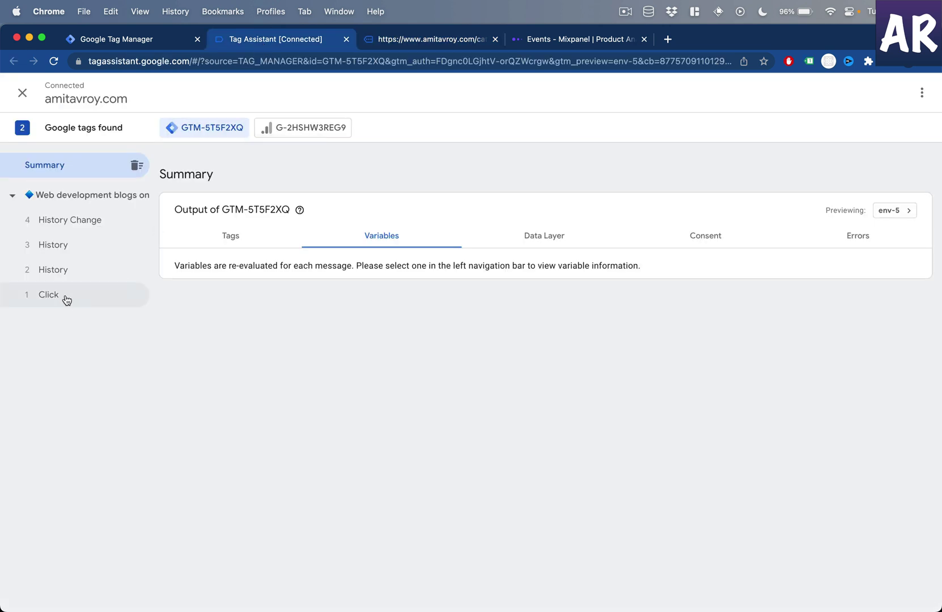
left_click(101, 220)
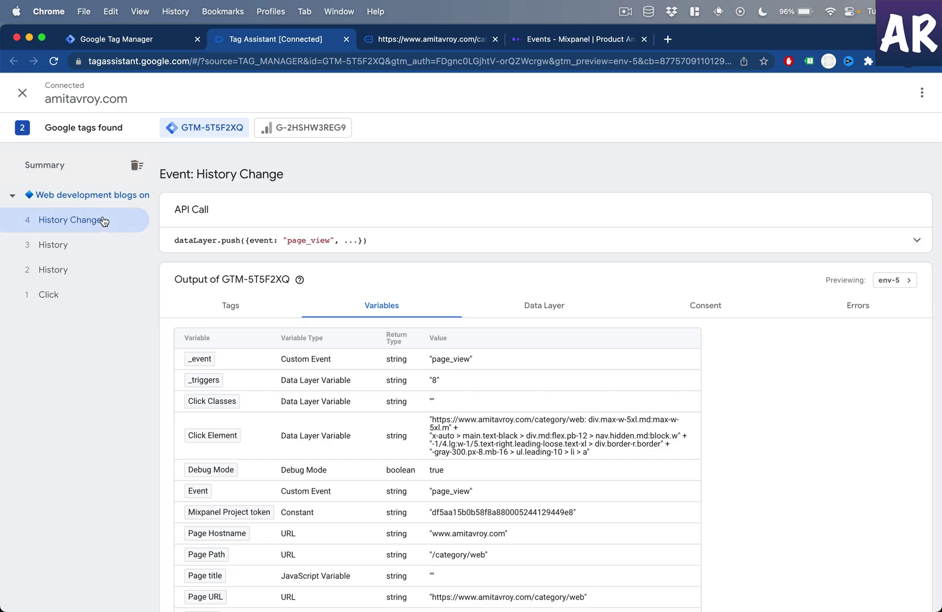
left_click(109, 197)
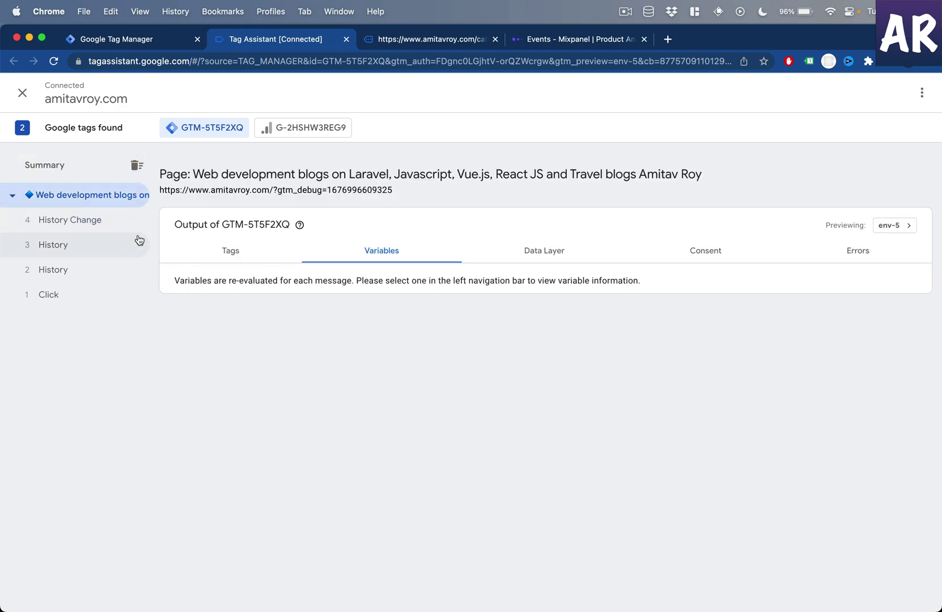
left_click(222, 252)
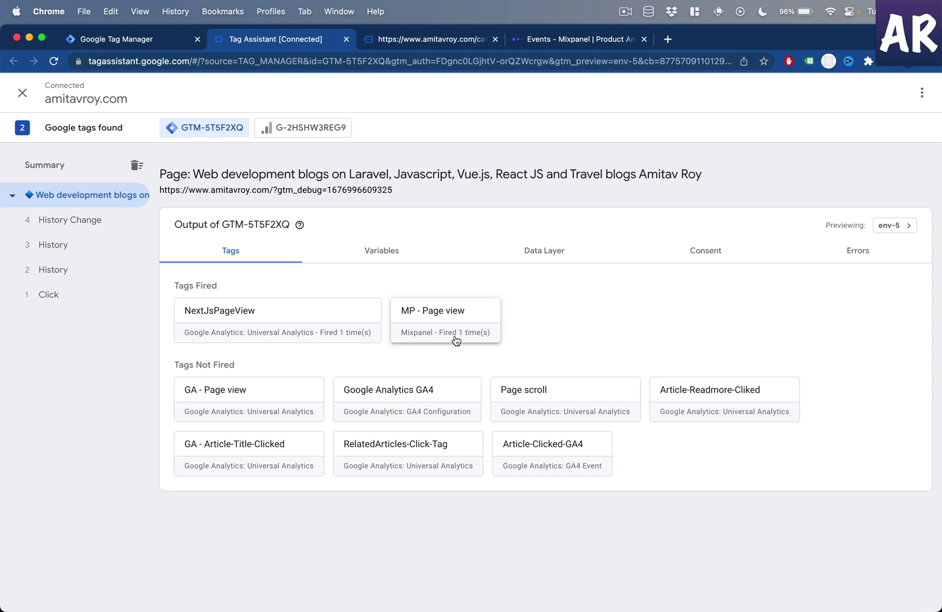
left_click(413, 332)
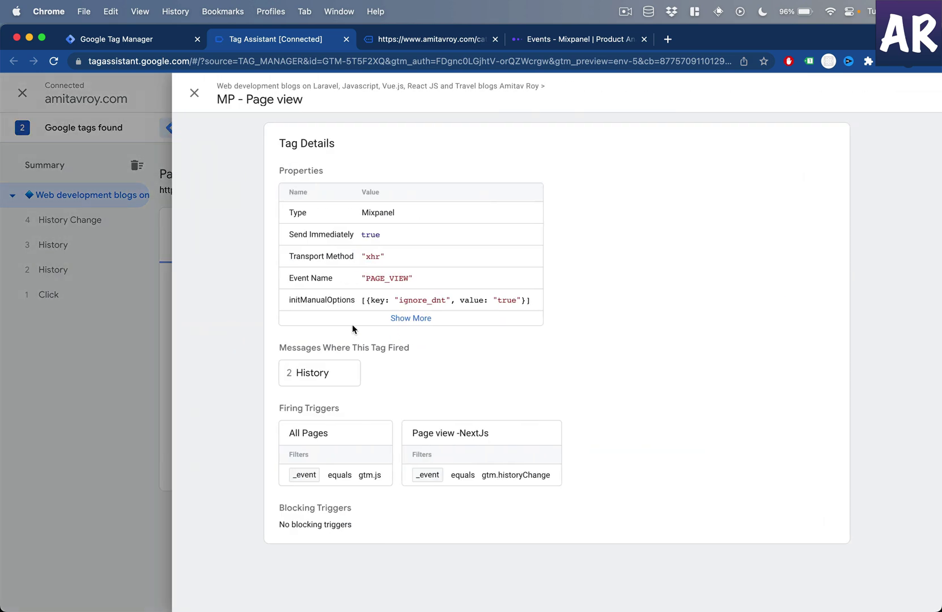
left_click(401, 319)
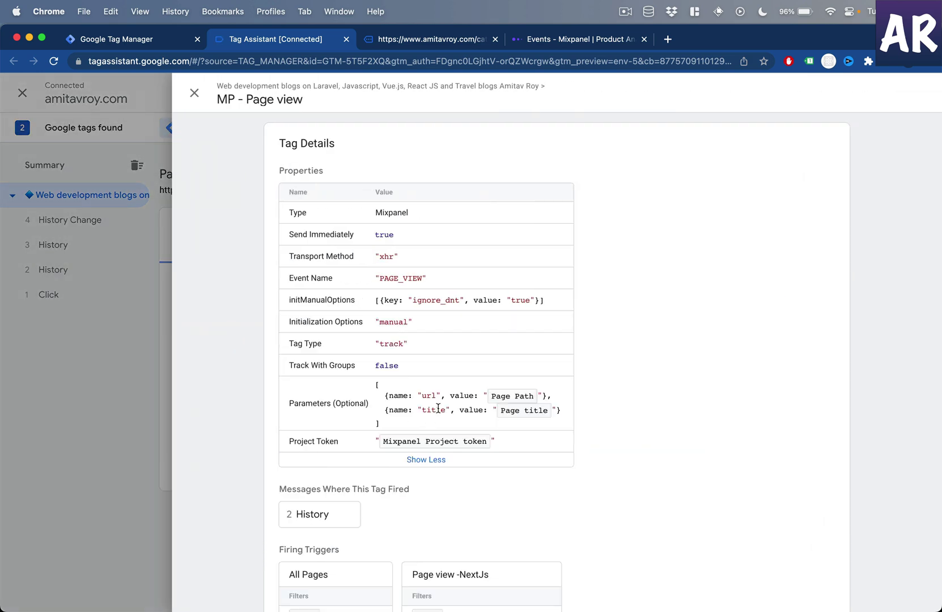
left_click(86, 347)
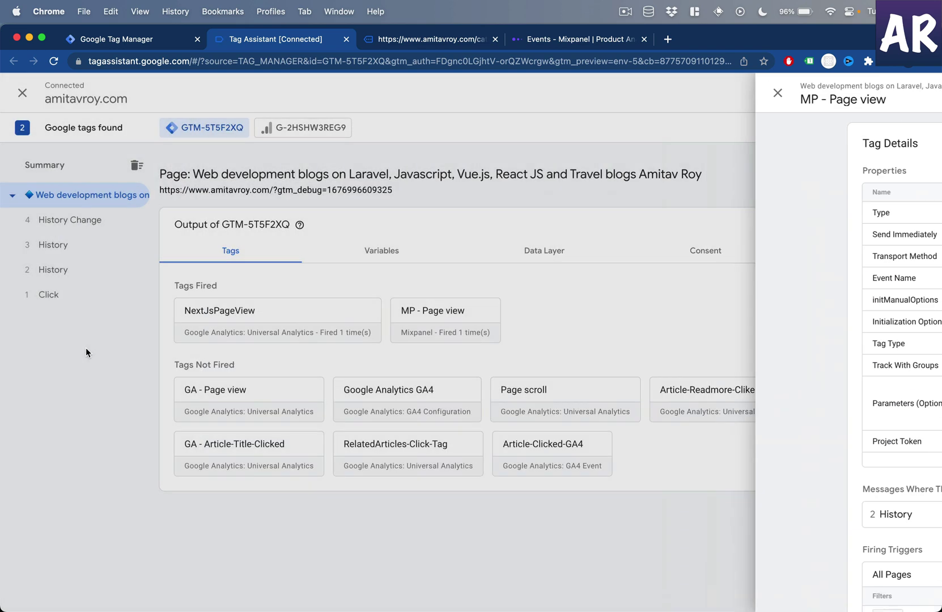
- Review the History Change event's variables, comparing the Page Path and Page title values with the blog's Web category page
left_click(83, 229)
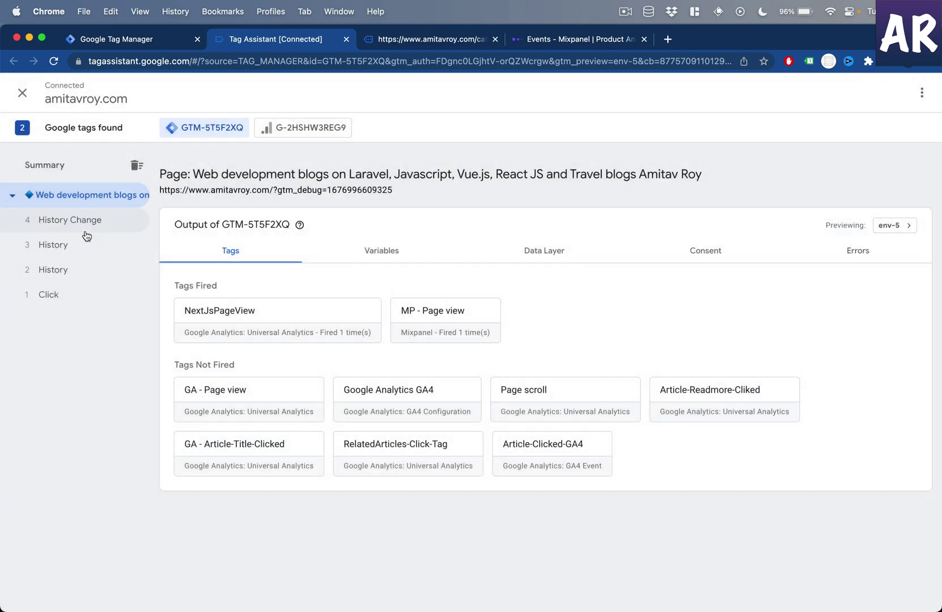
left_click(362, 313)
scroll(389, 436, "down", 5)
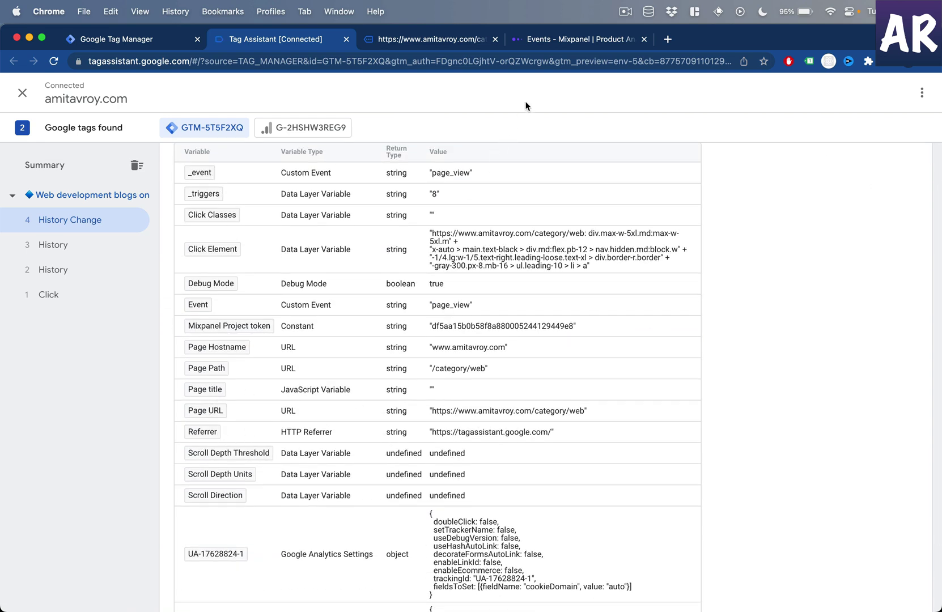
left_click(442, 45)
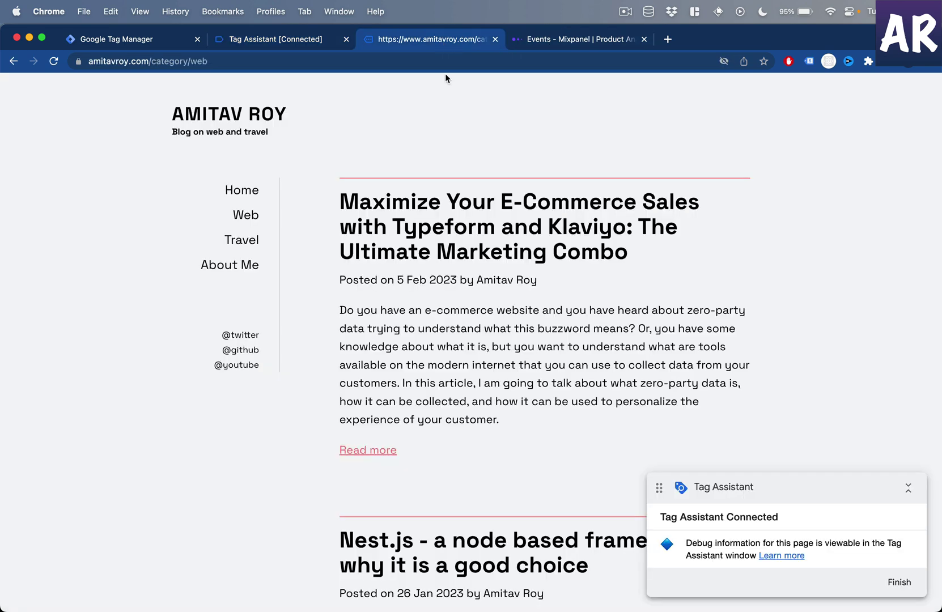
left_click(269, 47)
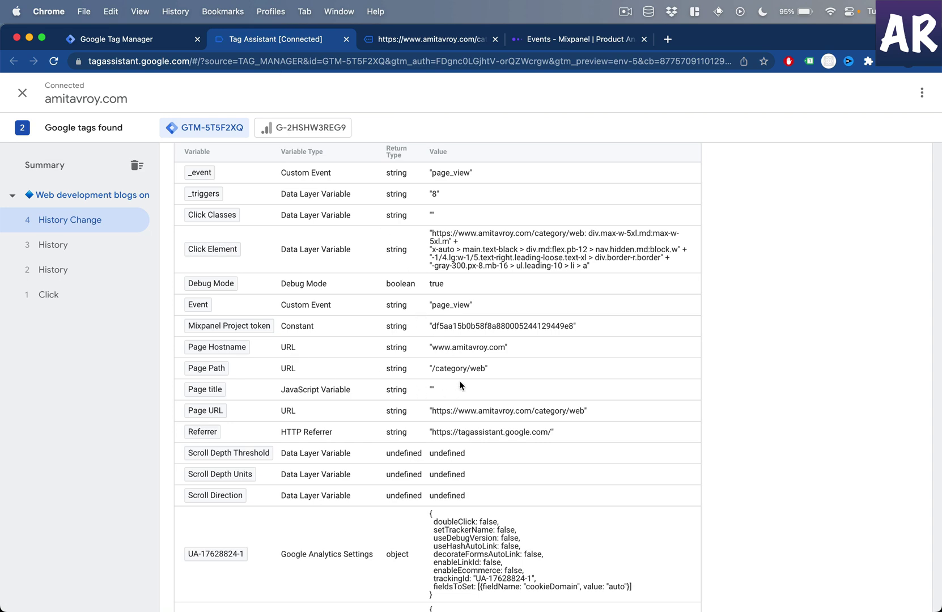
- Open the blog article on Typeform and Klaviyo, and check the variables of the newest History Change event in Tag Assistant
left_click(461, 43)
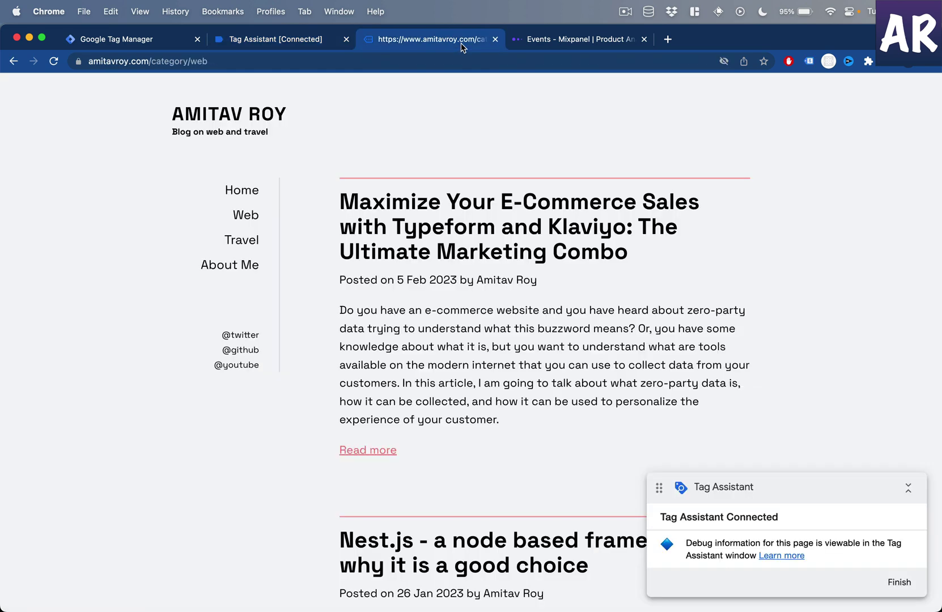
left_click(427, 214)
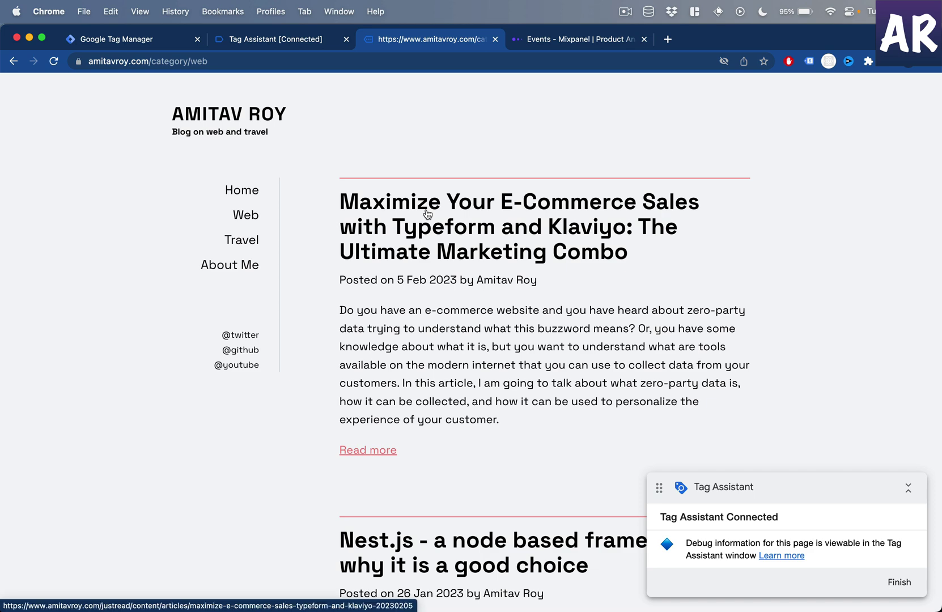
left_click(297, 41)
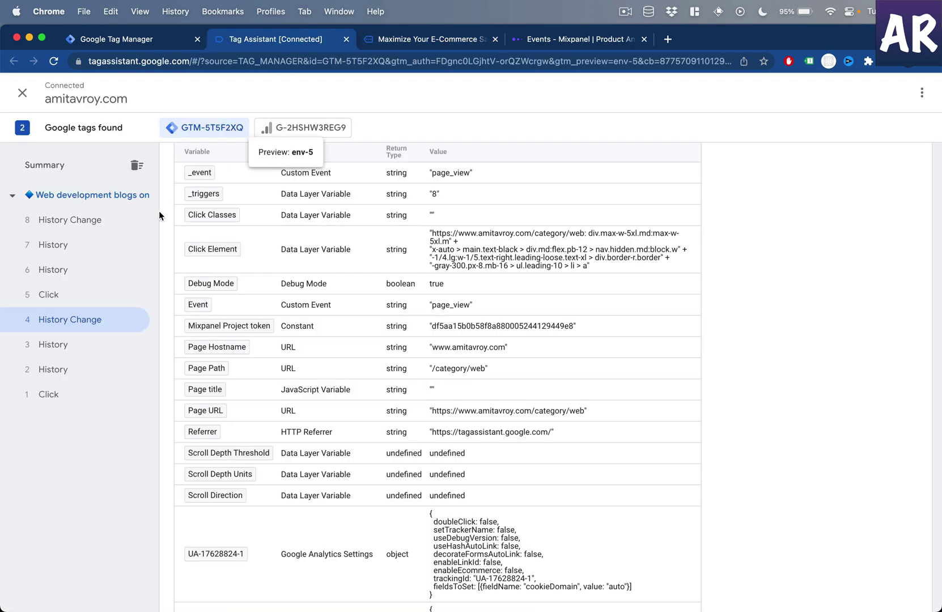
left_click(101, 226)
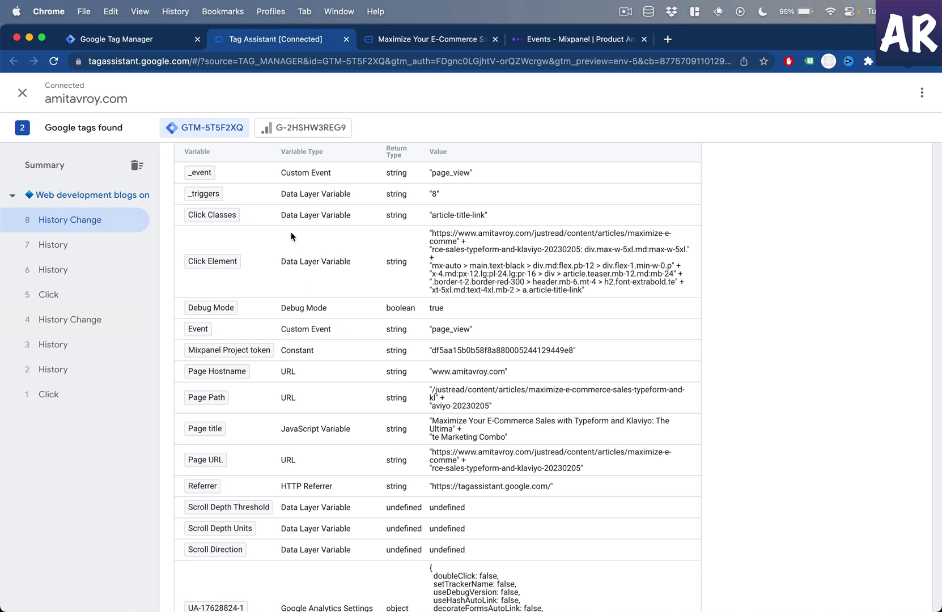
- Check which tags fired on the newest History Change event and across the whole blog page session
scroll(288, 230, "up", 5)
left_click(261, 308)
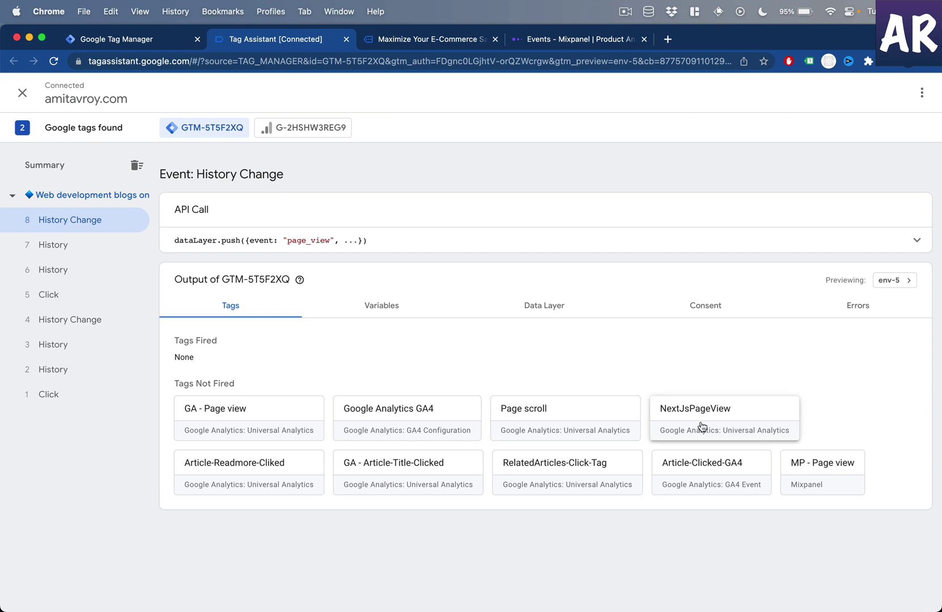
left_click(122, 198)
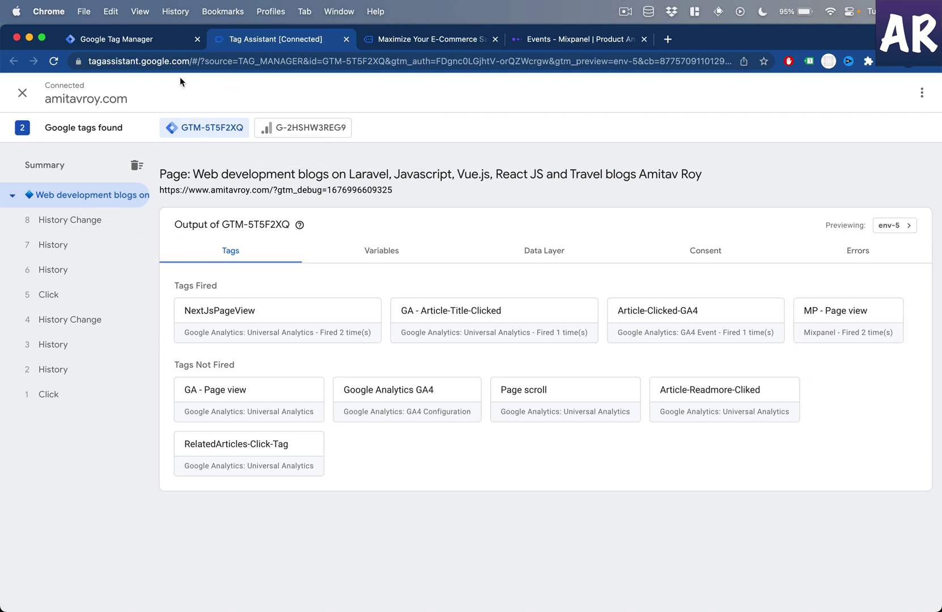
- Refresh Mixpanel's event list and inspect the title and url properties of the PAGE_VIEW event for the Web category
left_click(556, 44)
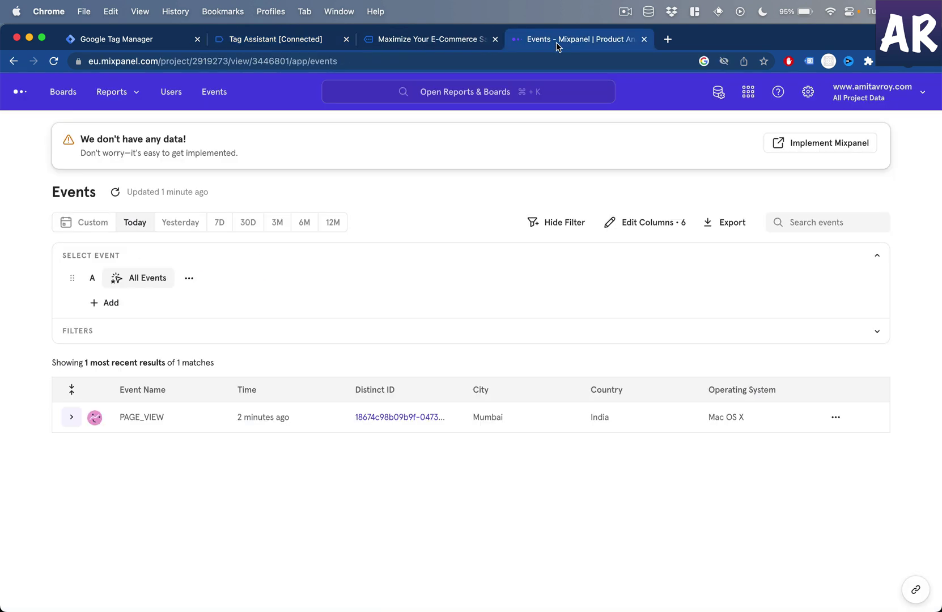
left_click(115, 192)
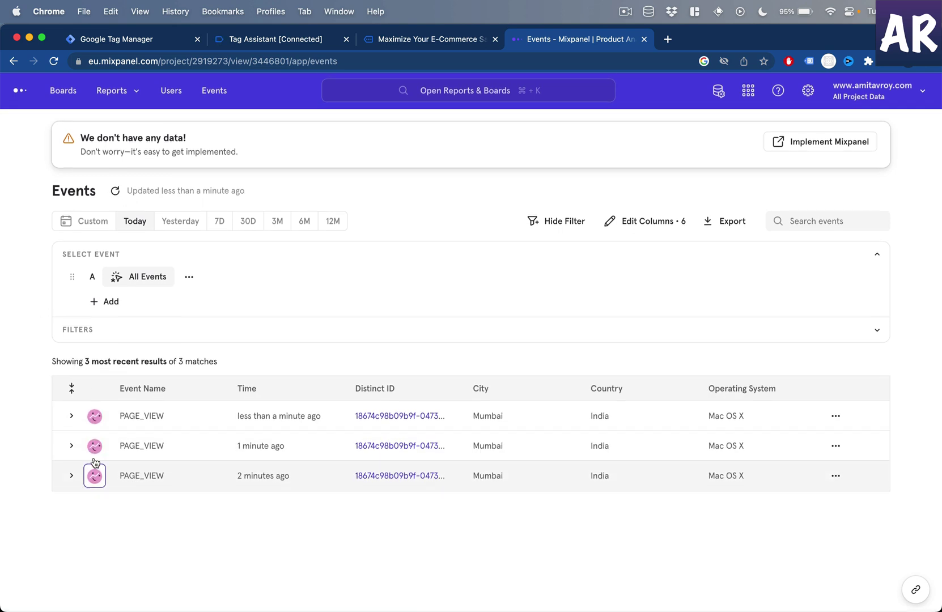
left_click(72, 448)
scroll(75, 452, "down", 5)
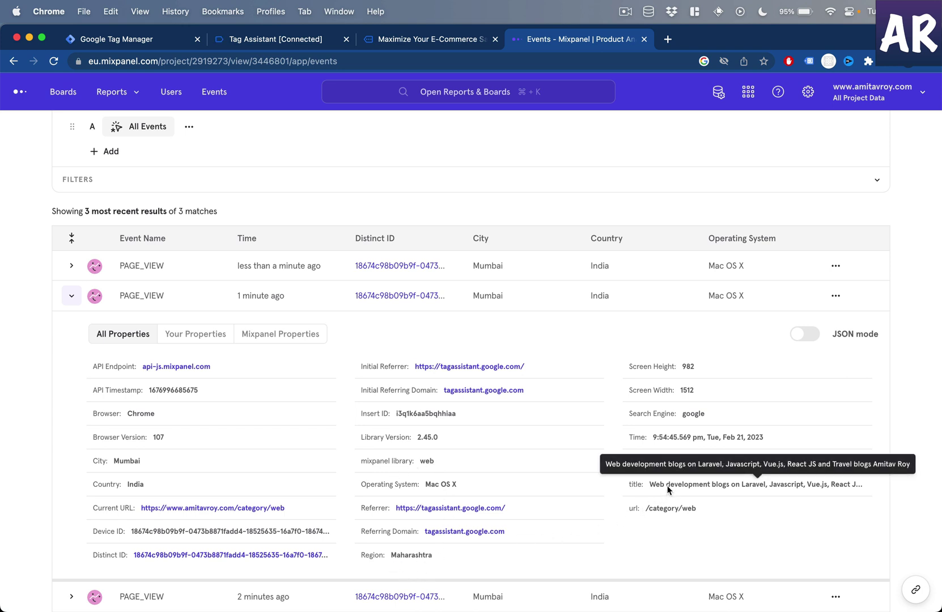
- Collapse that event and inspect the properties of the most recent PAGE_VIEW event, including its title and url
left_click(72, 295)
left_click(71, 417)
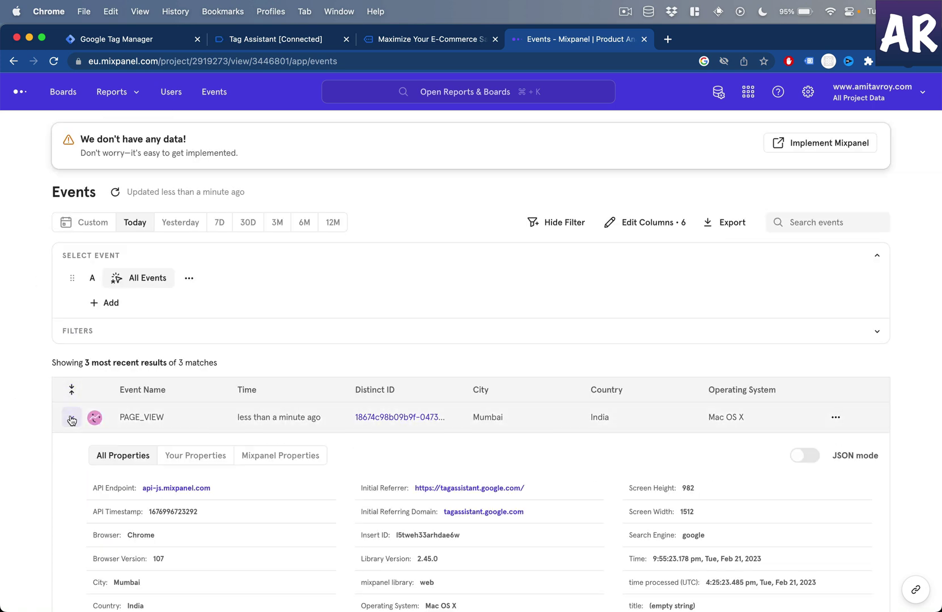
scroll(70, 418, "down", 5)
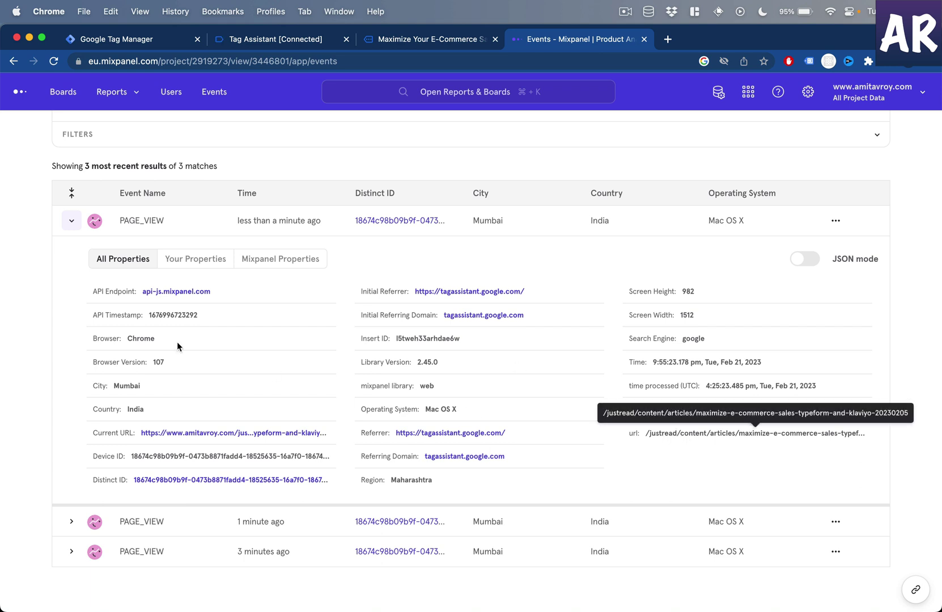
- Show only your own properties of the most recent PAGE_VIEW event
left_click(175, 262)
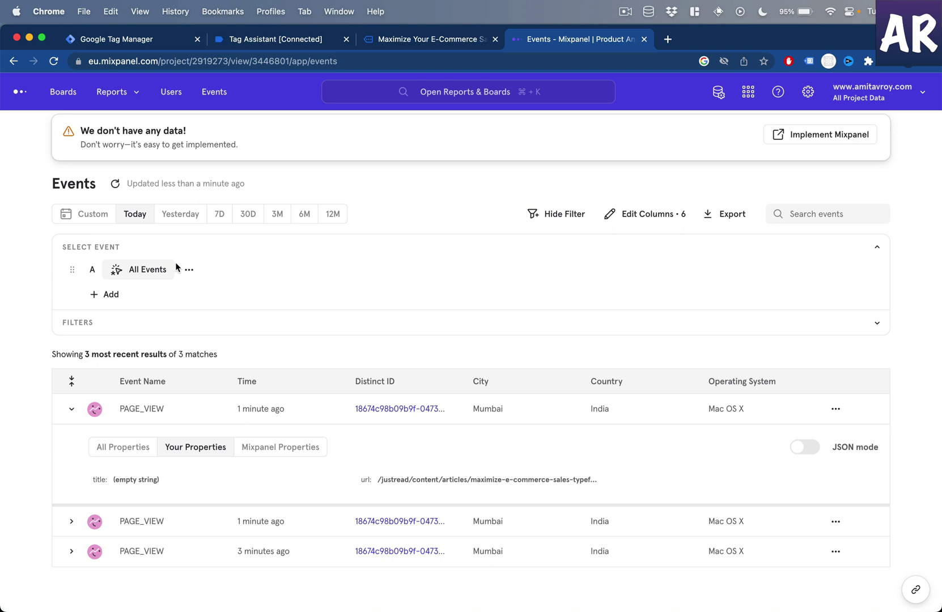
- Return to the blog's home page and clear the recorded events in Tag Assistant
left_click(383, 48)
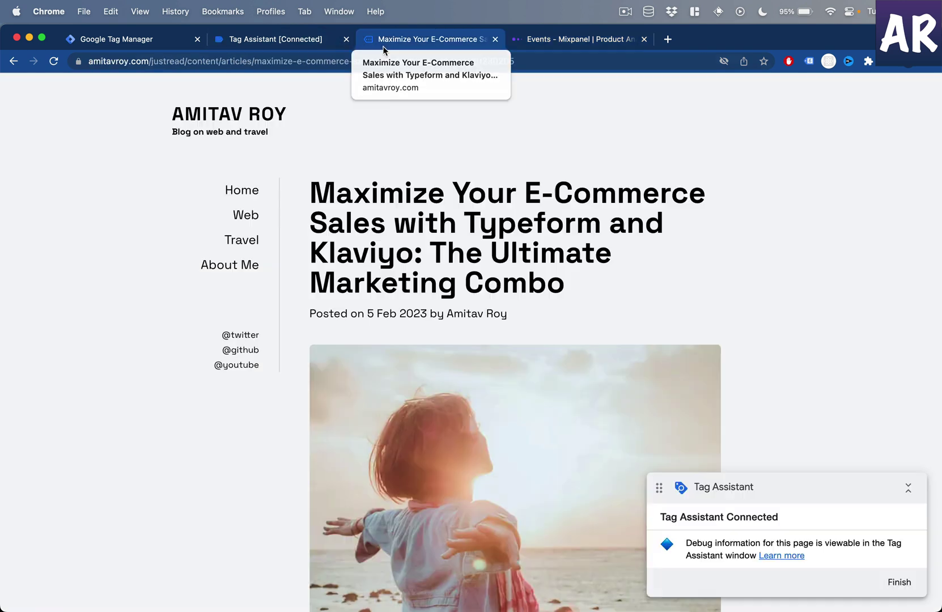
left_click(261, 110)
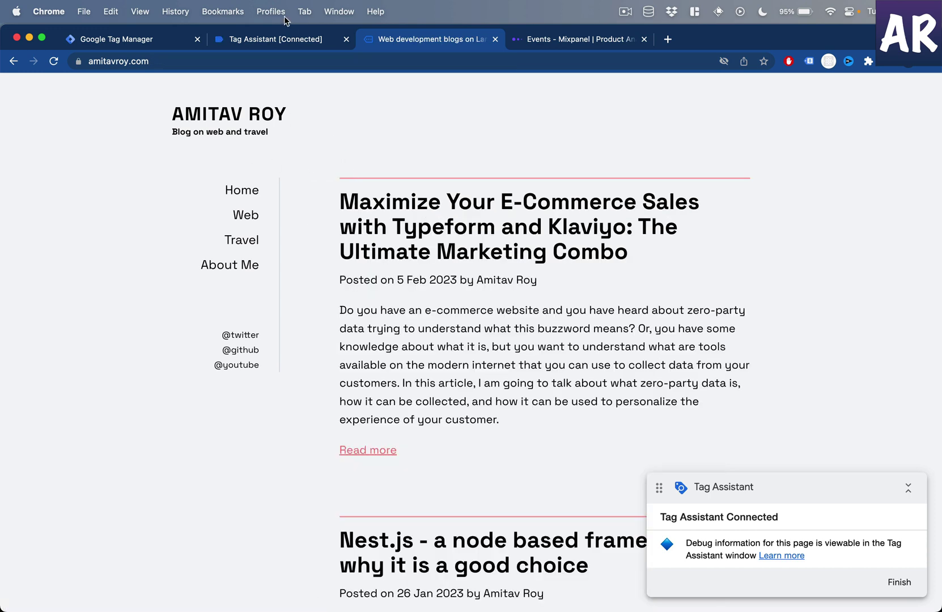
left_click(286, 38)
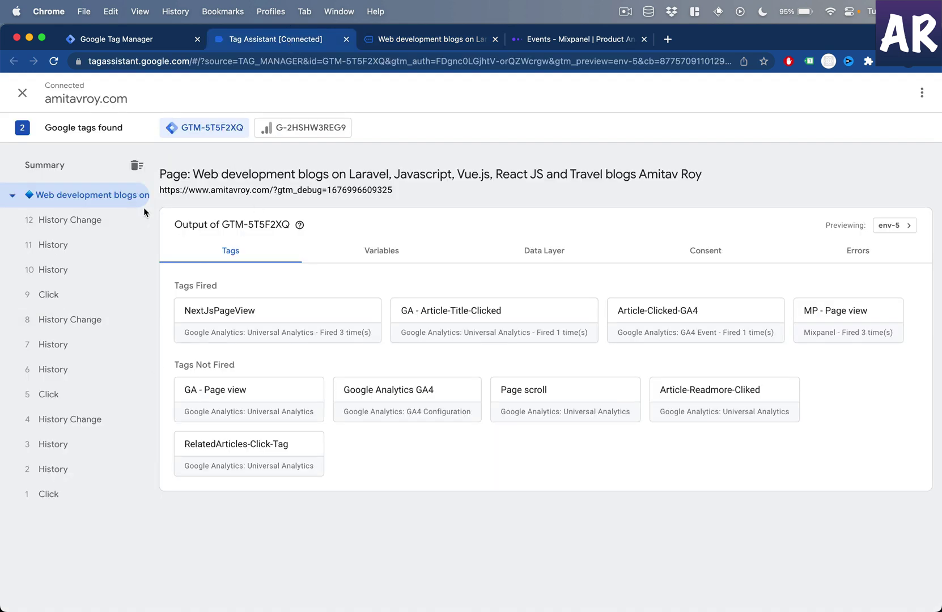
left_click(136, 166)
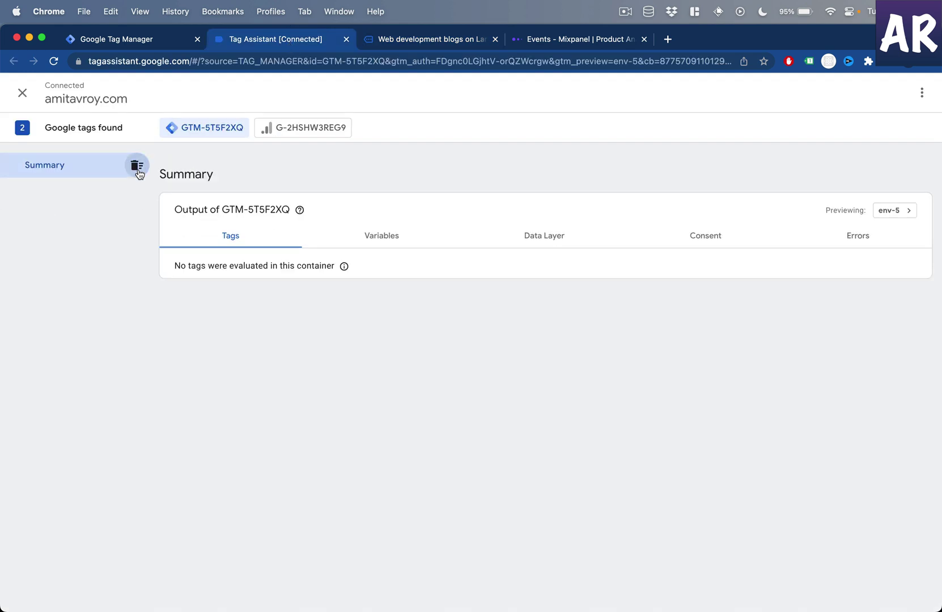
- Open the blog's Web category, and check the page title, path and other variables of the first History event in Tag Assistant
left_click(420, 37)
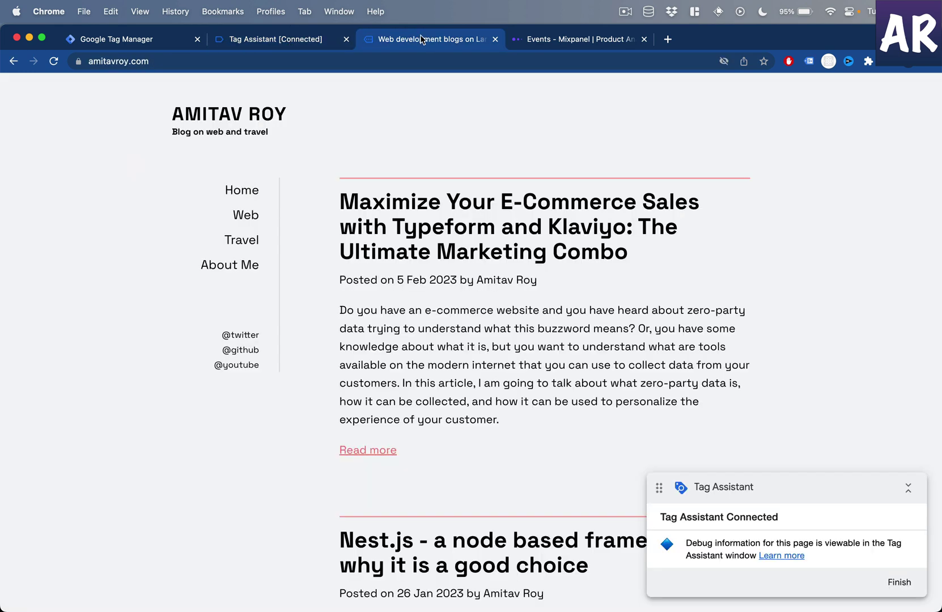
left_click(247, 217)
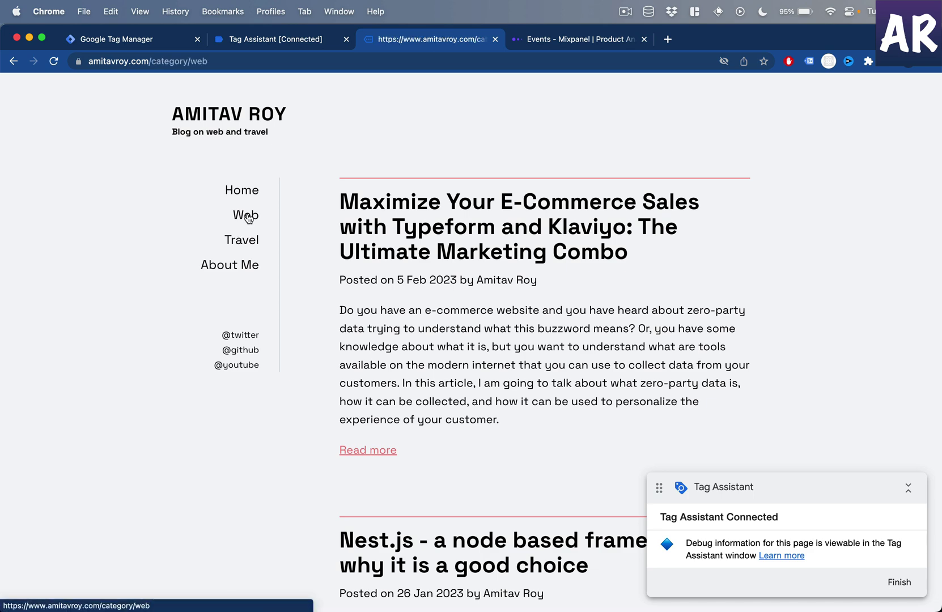
left_click(316, 40)
left_click(70, 271)
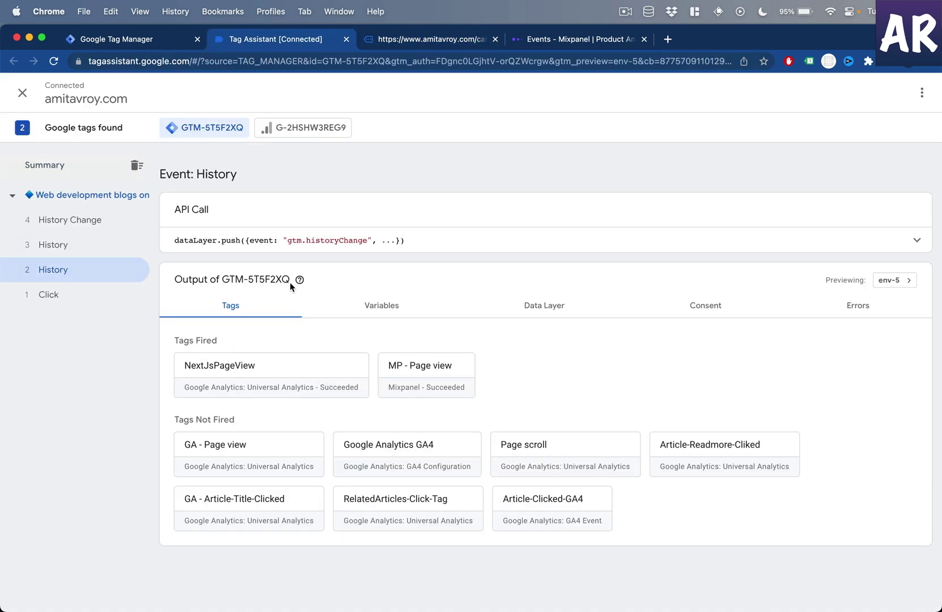
left_click(413, 313)
scroll(450, 249, "down", 5)
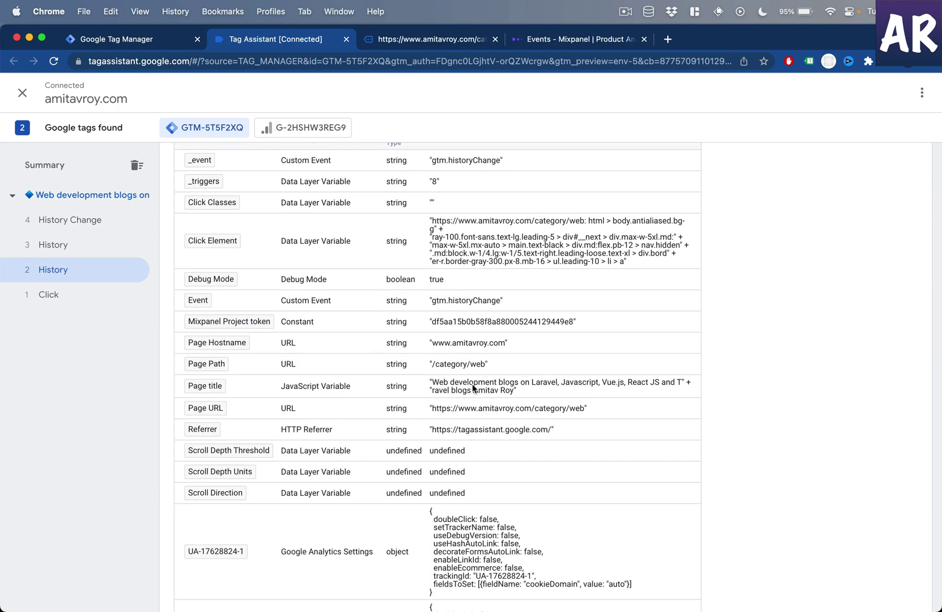
- Clear Tag Assistant's event log again and open the blog article on Typeform and Klaviyo
left_click(136, 165)
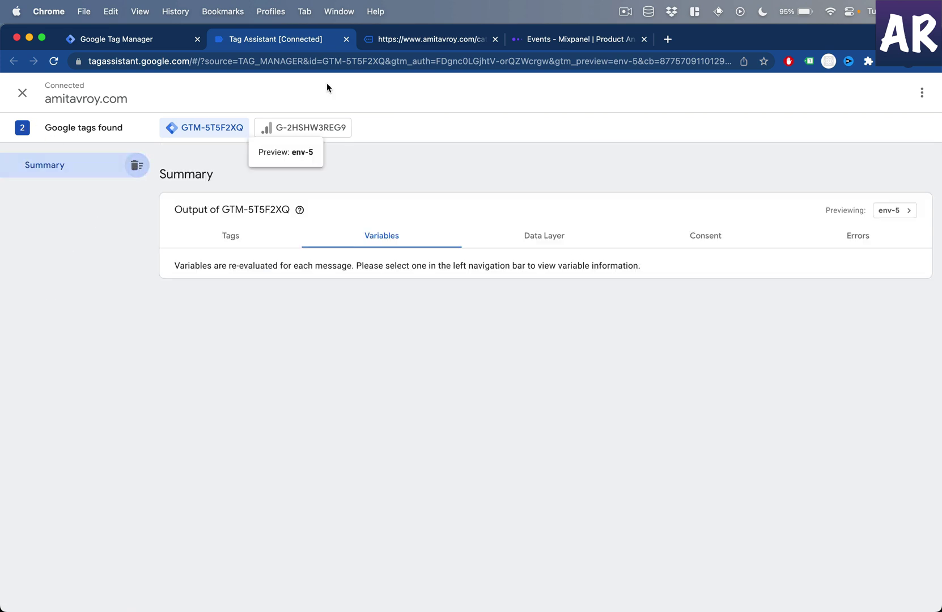
left_click(415, 44)
left_click(413, 199)
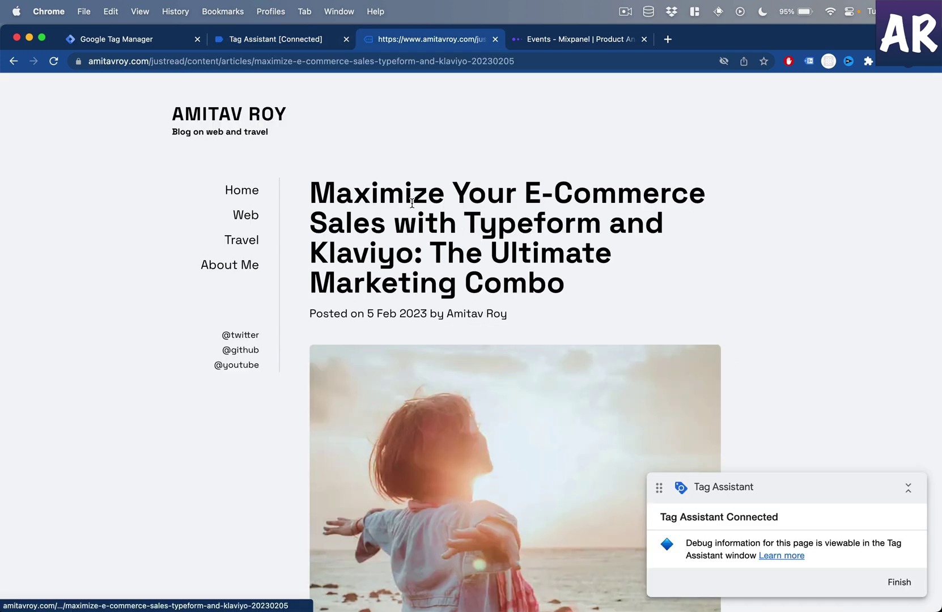
- Check the variables of the newest History Change event in Tag Assistant, and the tags fired across the whole page session
left_click(285, 45)
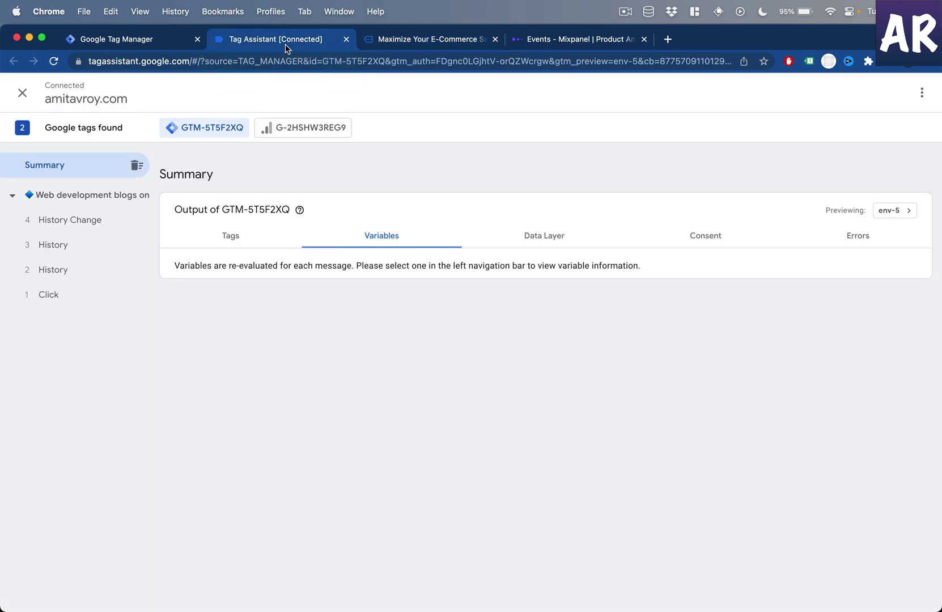
left_click(98, 215)
scroll(357, 392, "down", 2)
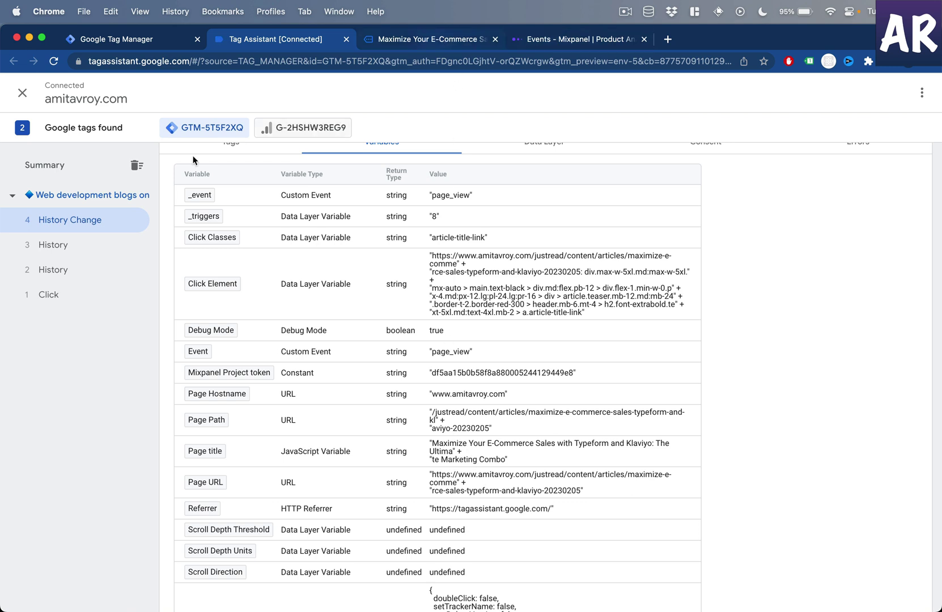
left_click(93, 194)
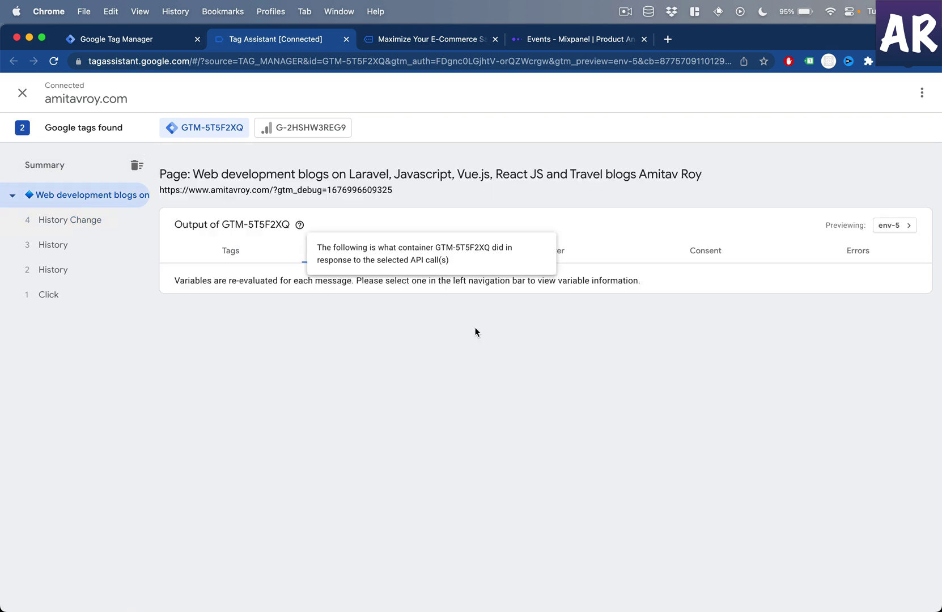
left_click(254, 244)
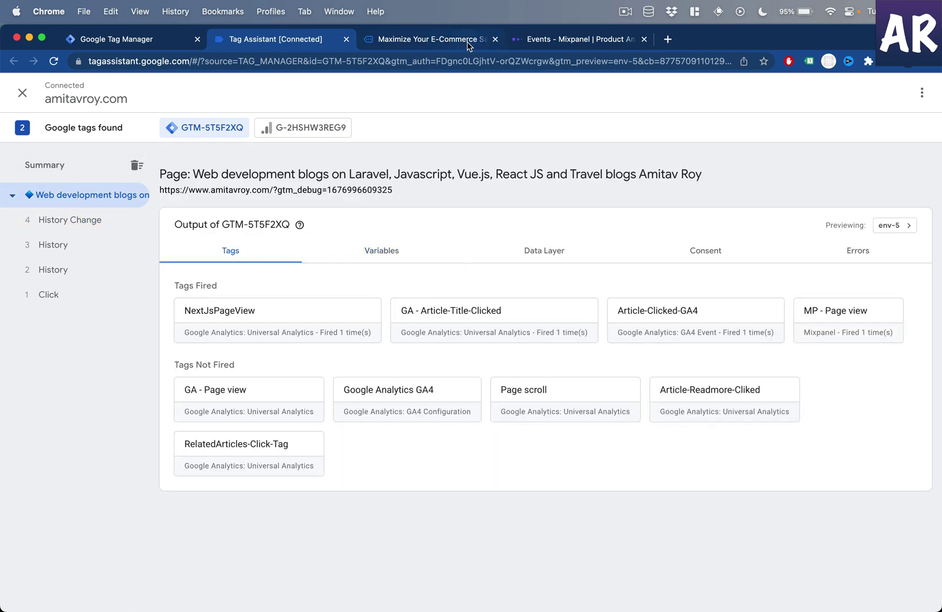
- Refresh Mixpanel's event list to look for the new page view, and review the fired tags in Tag Assistant again
left_click(559, 39)
left_click(147, 187)
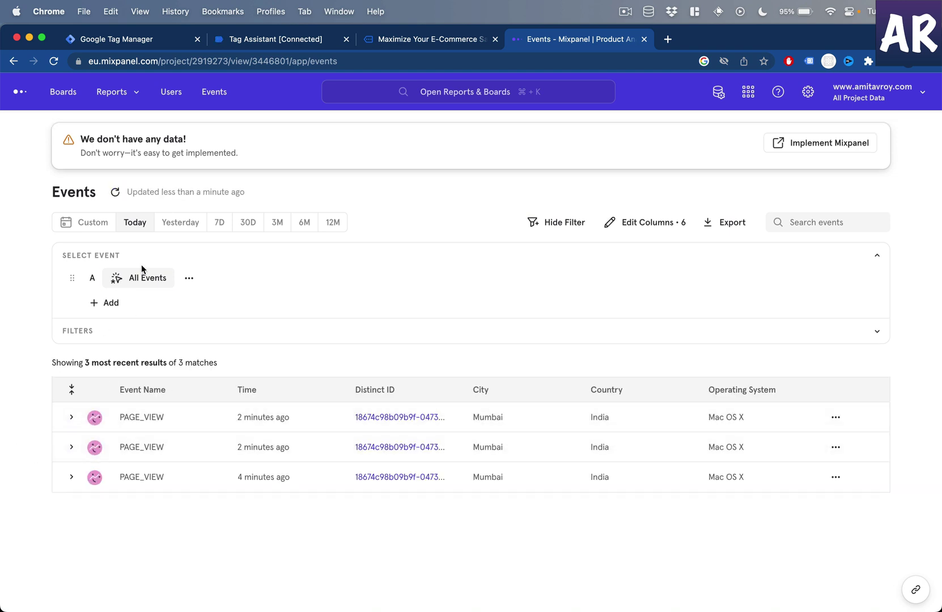
mouse_move(177, 199)
left_click(116, 192)
left_click(422, 46)
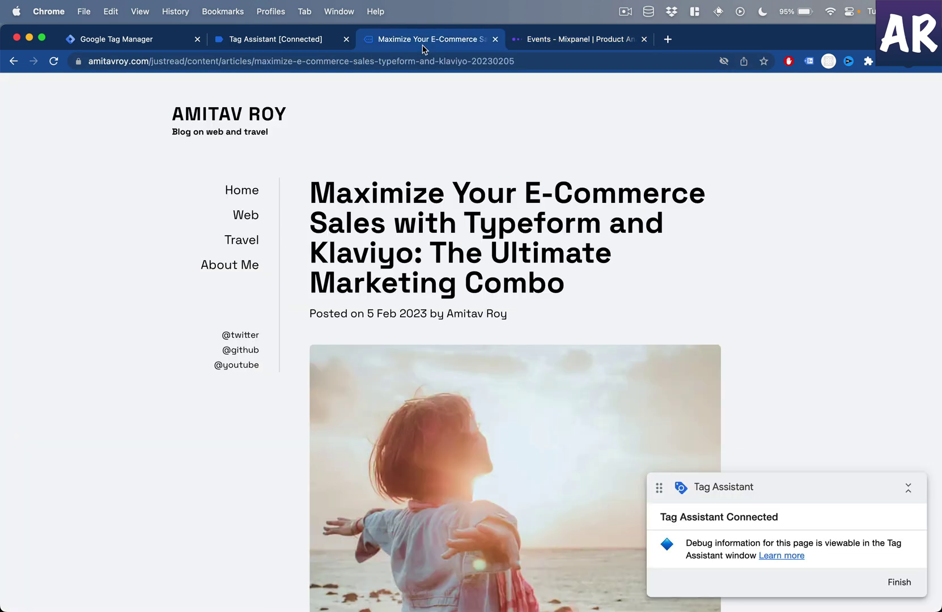
left_click(263, 39)
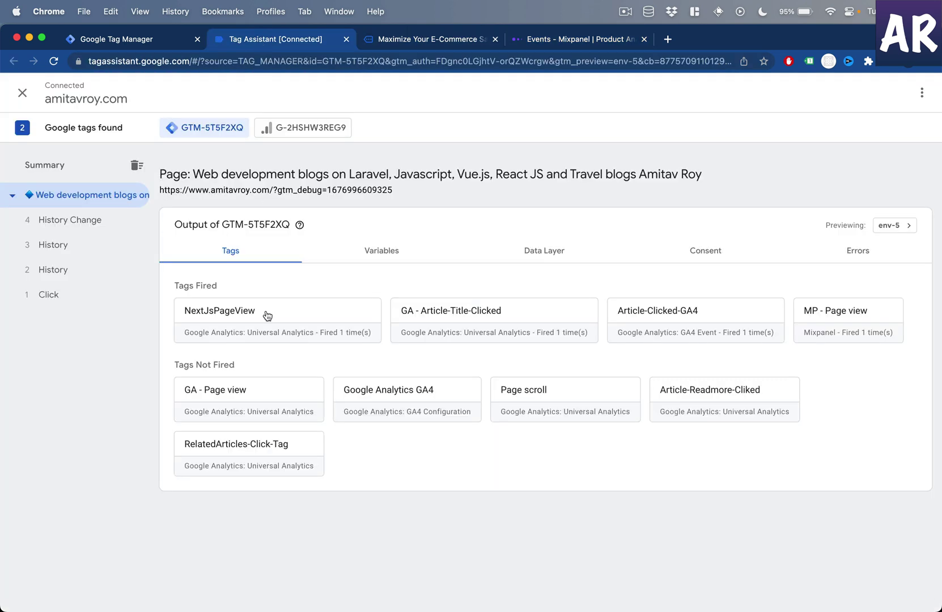
- Switch to Google Tag Manager, copy the name of the GA - Article-Title-Clicked tag, and close that tag
left_click(129, 43)
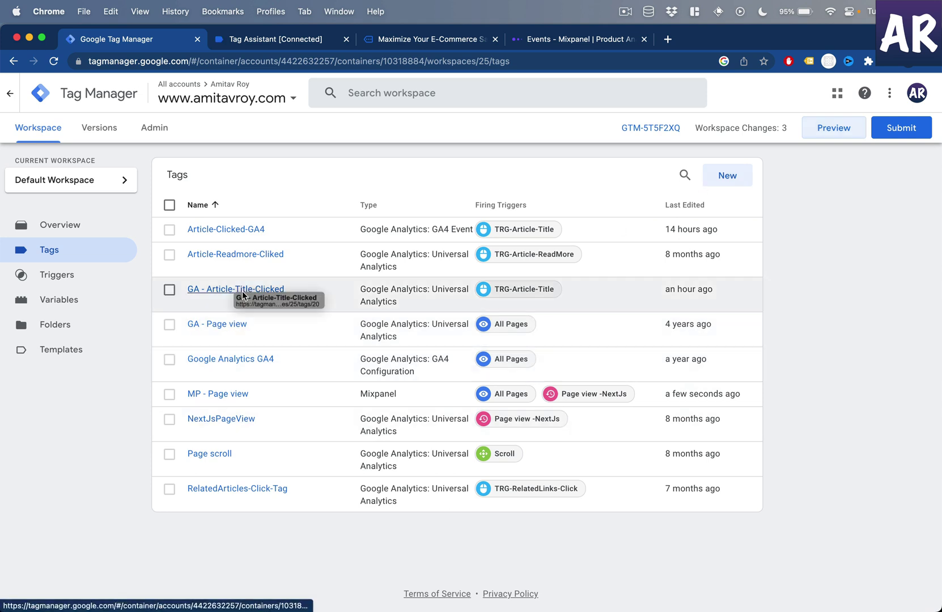
left_click(201, 292)
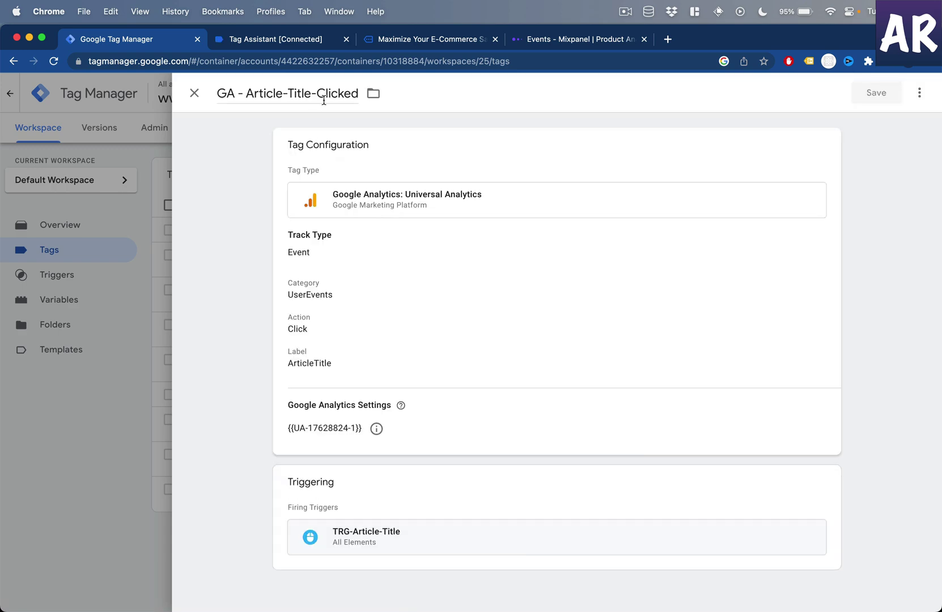
left_click(329, 94)
key("super+c")
left_click(62, 407)
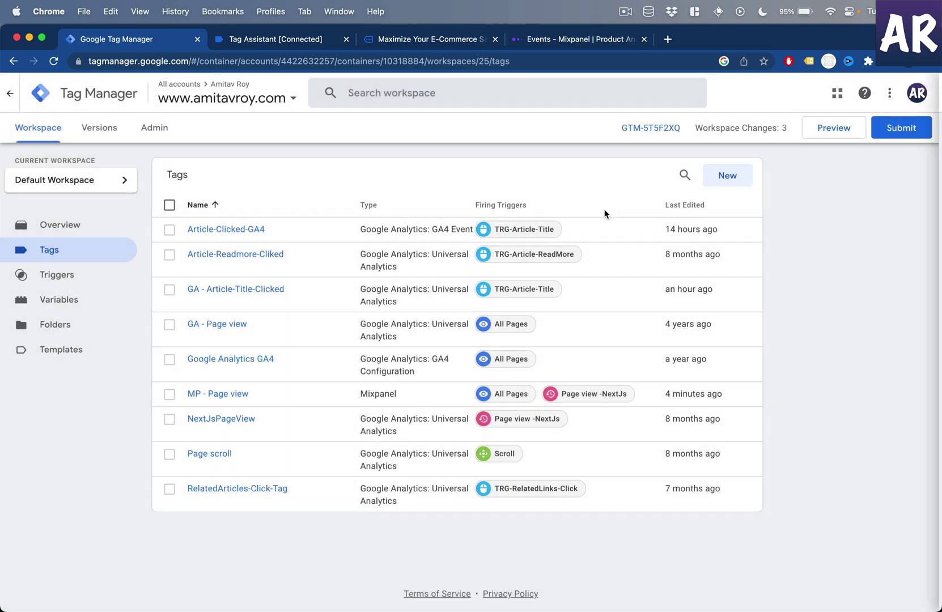
- Create a new tag named "MP - Article-Title-Clicked", based on the copied tag name
left_click(719, 179)
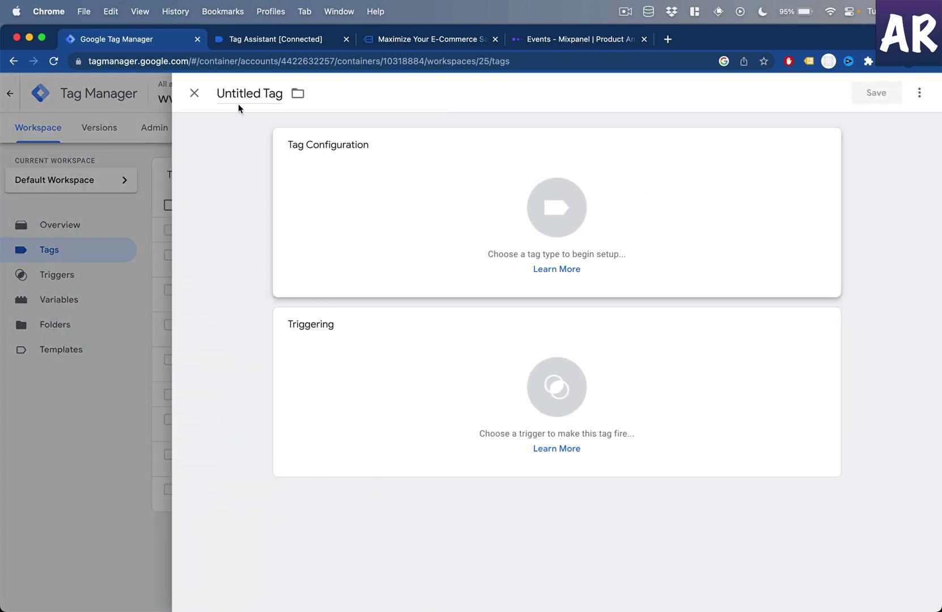
left_click(267, 88)
key("super+v")
key("super+Left")
key("alt+shift+Right")
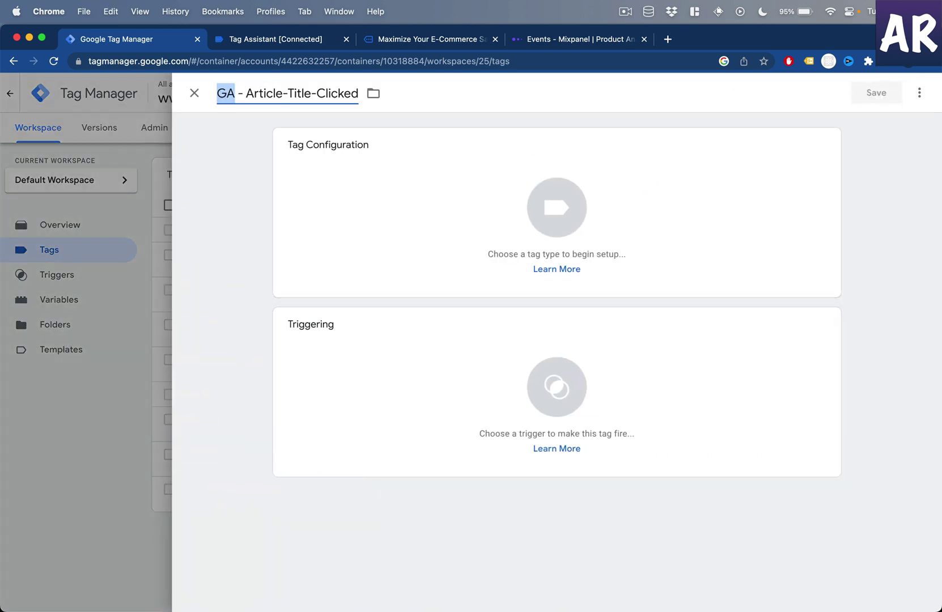
type("MP")
- Search the tag types for "mix" and set the new tag's type to Mixpanel
left_click(444, 244)
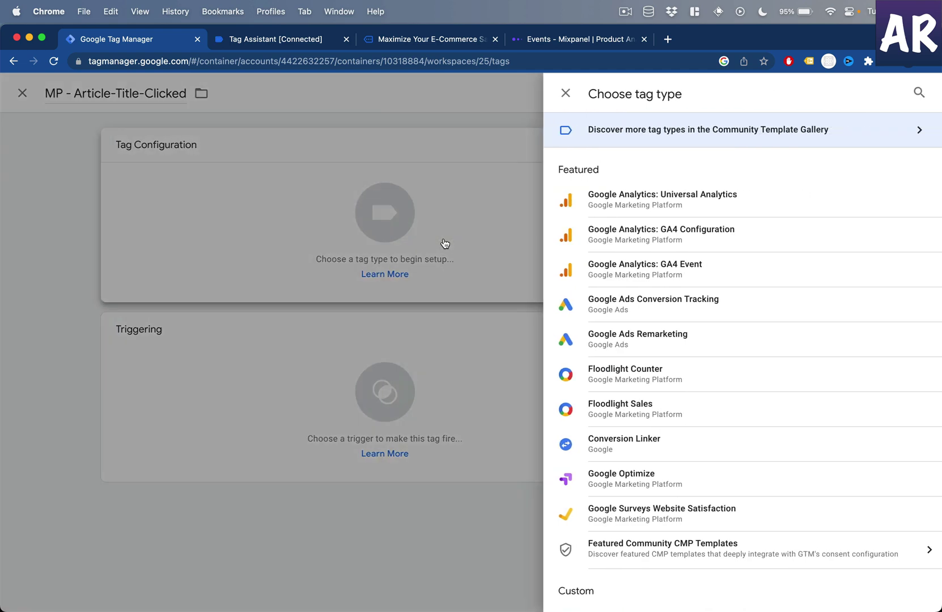
left_click(916, 95)
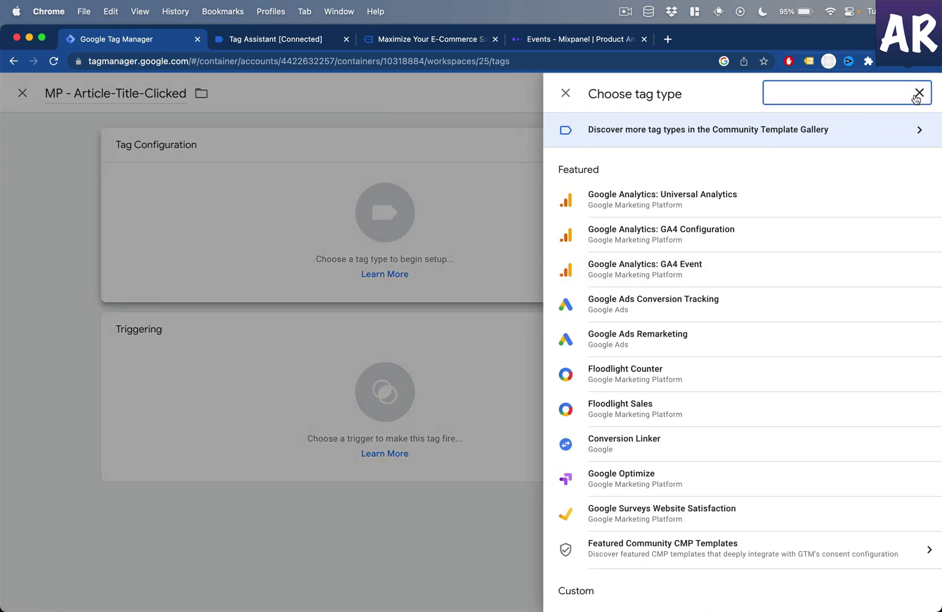
type("mix")
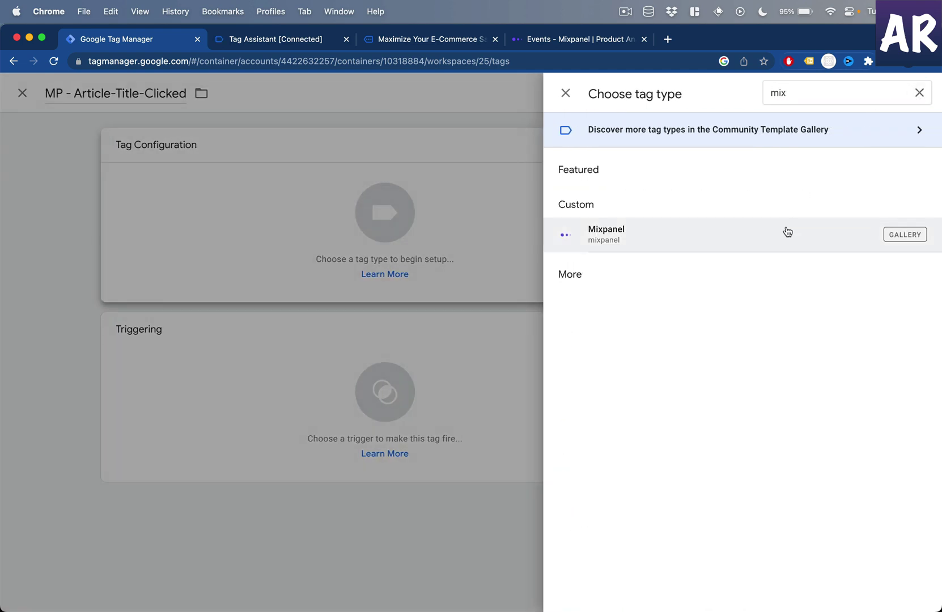
left_click(787, 232)
- Set the tag's project token to the Mixpanel Project token variable
left_click(350, 292)
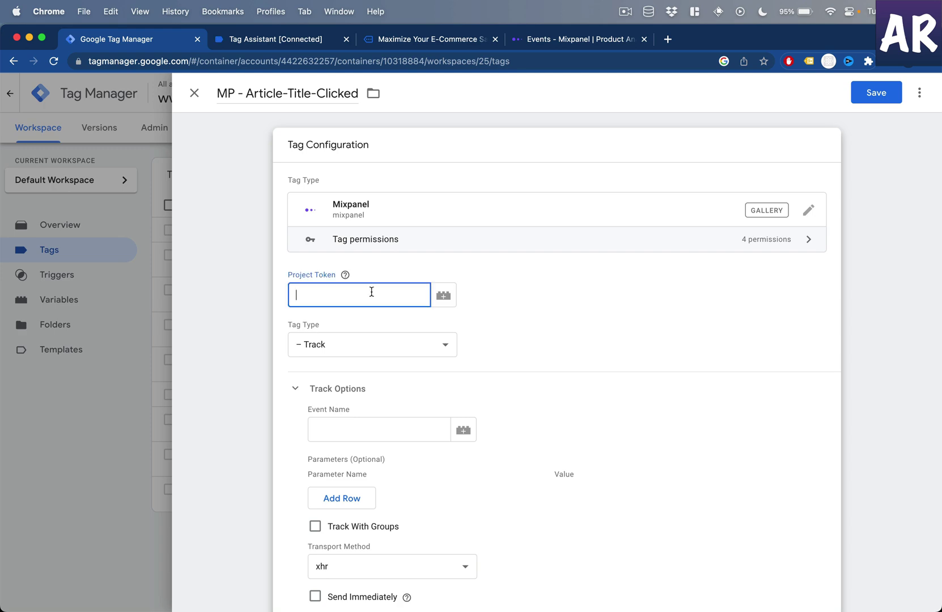
left_click(443, 296)
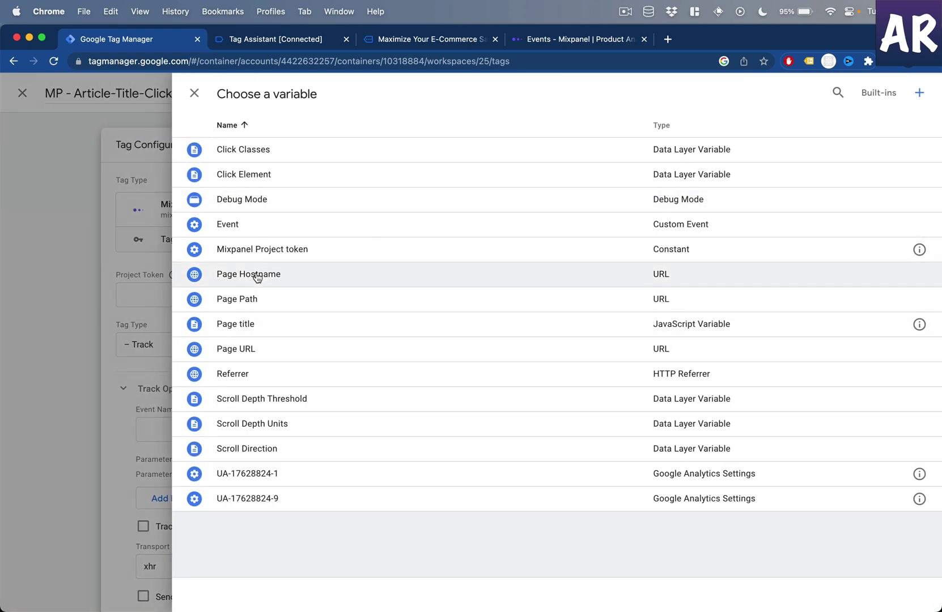
left_click(286, 258)
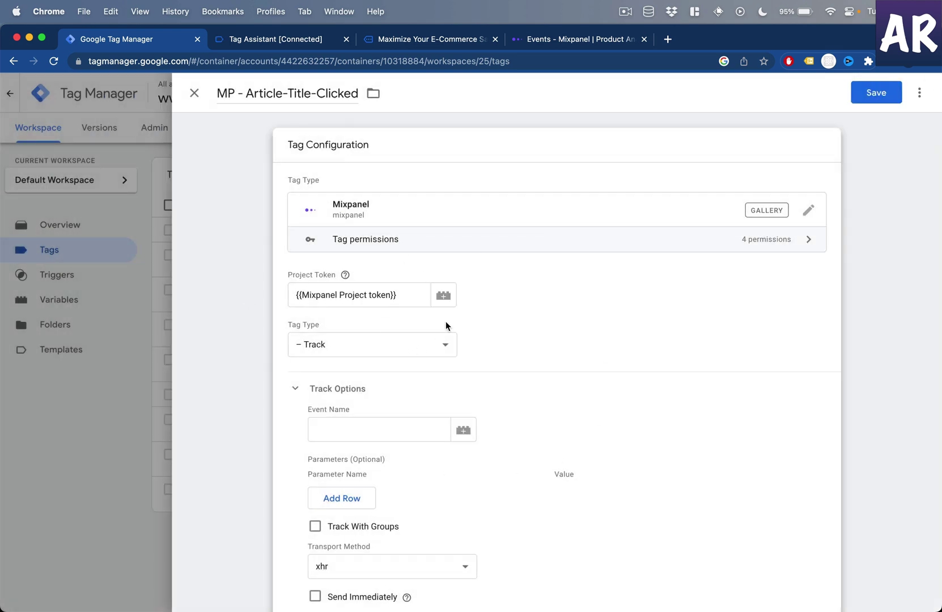
- Set the tracked event's name to ARTICLE_TITLE_CLICKED
scroll(498, 391, "down", 5)
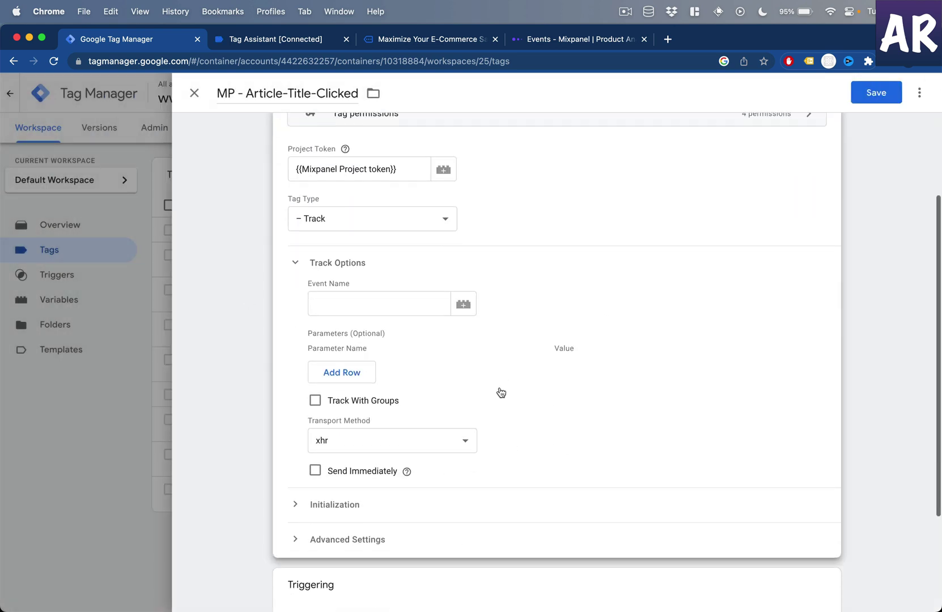
left_click(398, 307)
scroll(397, 306, "up", 2)
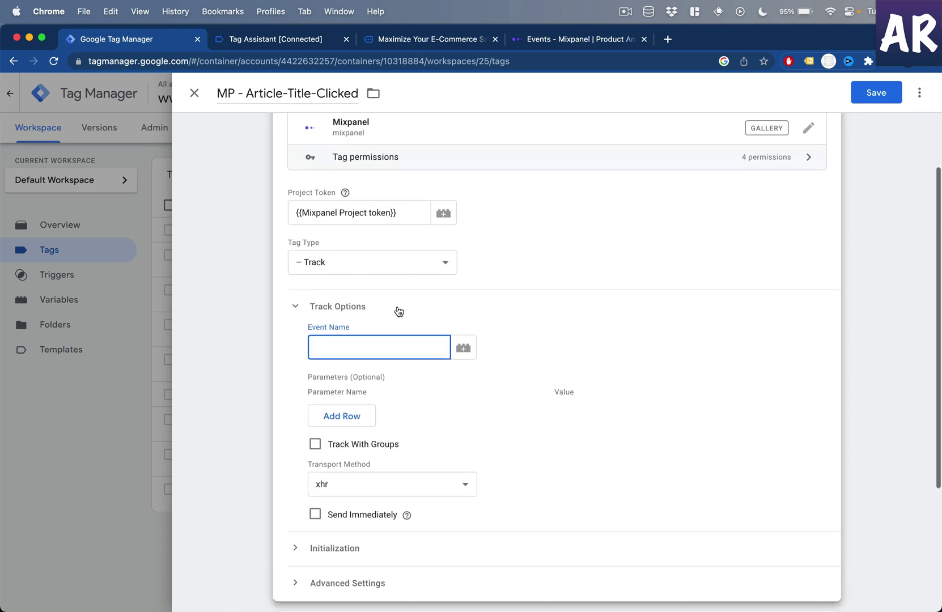
type("ARTICLE")
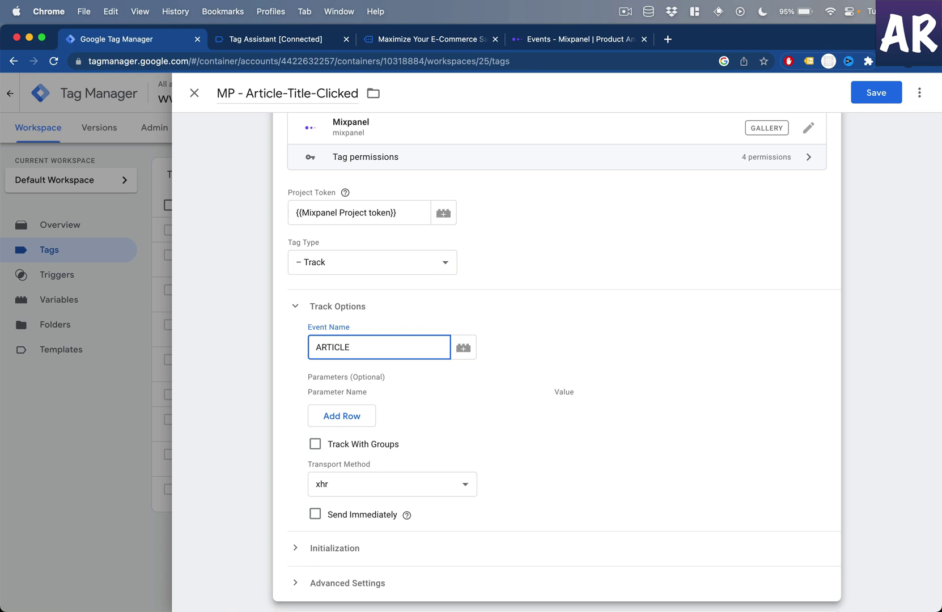
type("_TITLE_CLICKED")
- Add an event parameter named url whose value is the Page Path variable
left_click(350, 414)
scroll(352, 406, "down", 3)
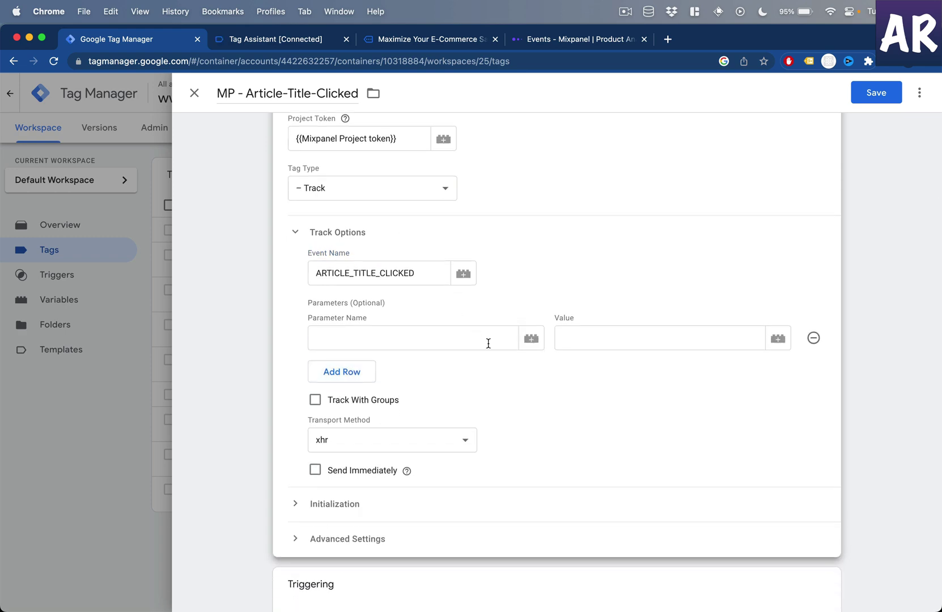
left_click(530, 339)
key("Escape")
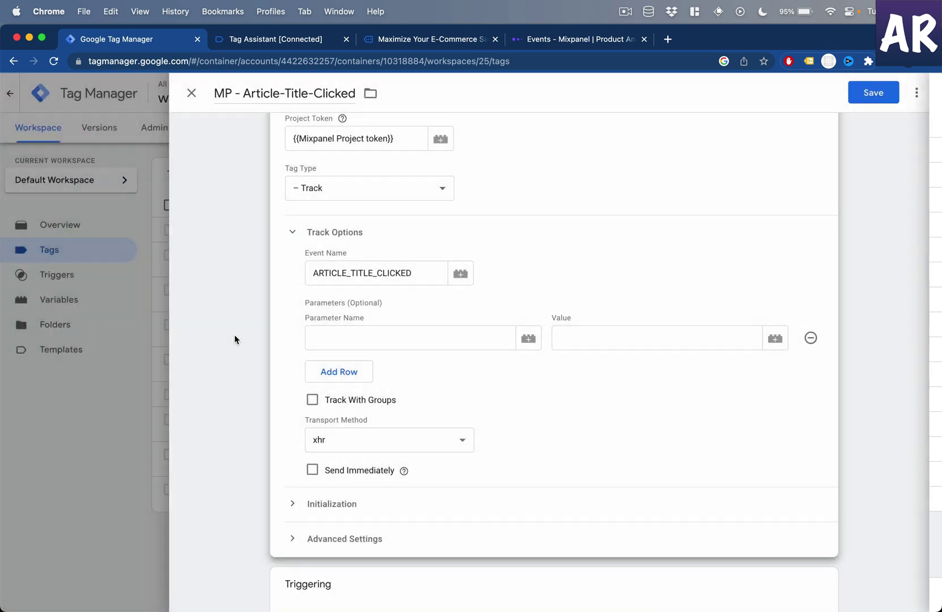
left_click(340, 337)
type("url")
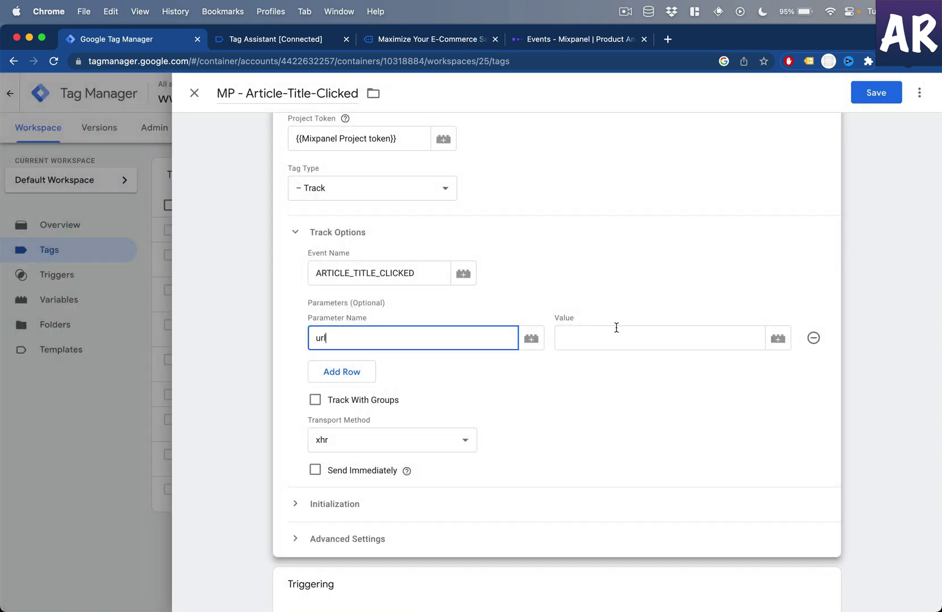
left_click(778, 338)
left_click(251, 300)
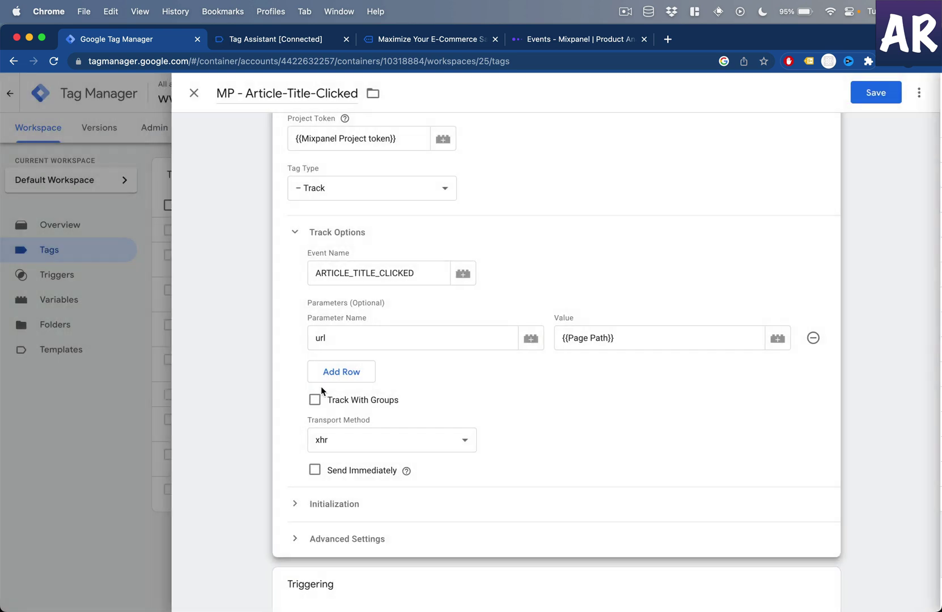
- Add a second event parameter named title whose value is the Page title variable
left_click(339, 371)
left_click(366, 374)
type("title")
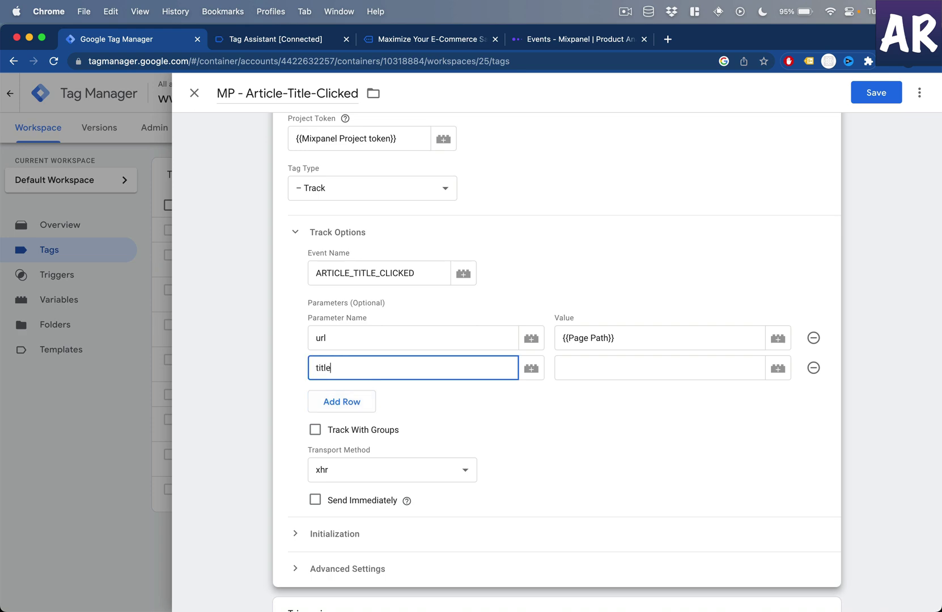
left_click(712, 361)
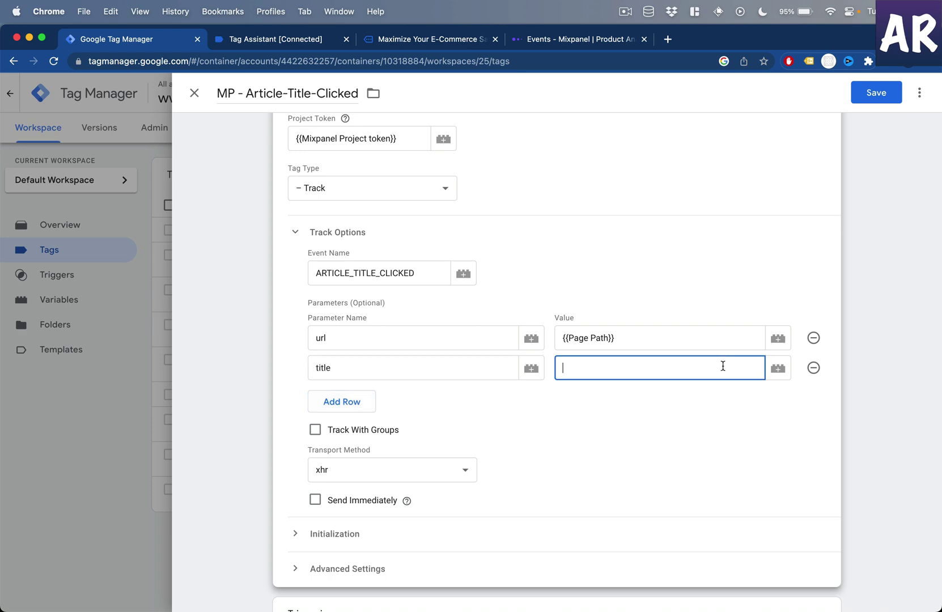
left_click(778, 369)
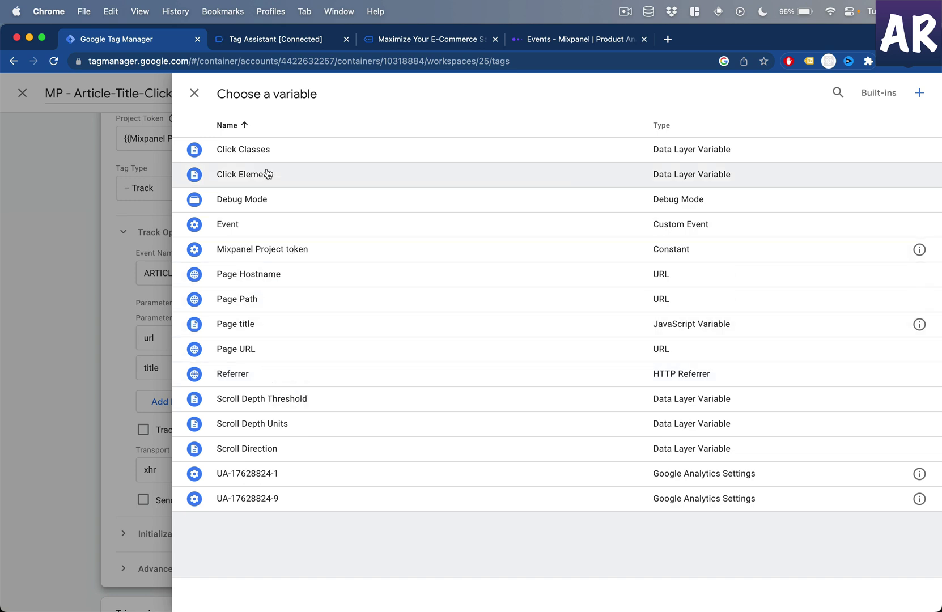
left_click(250, 324)
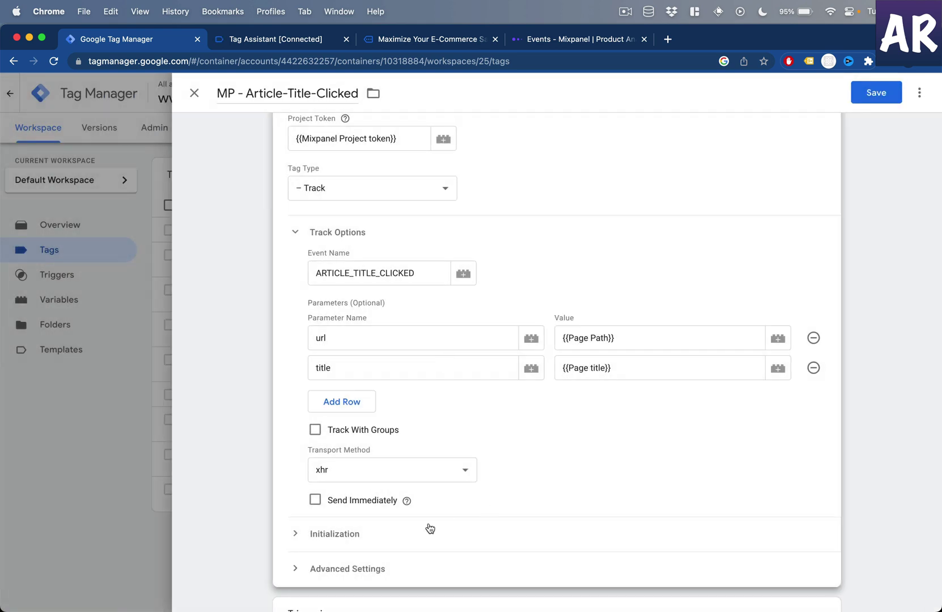
- Enable Send Immediately for the tag and switch its initialization options to Set options manually
left_click(315, 500)
scroll(335, 461, "down", 3)
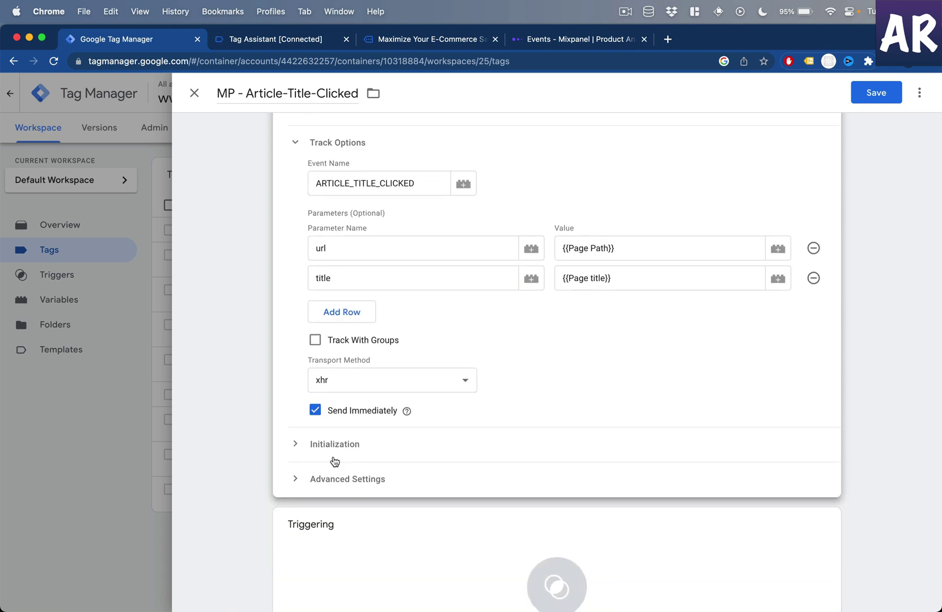
left_click(334, 453)
left_click(424, 430)
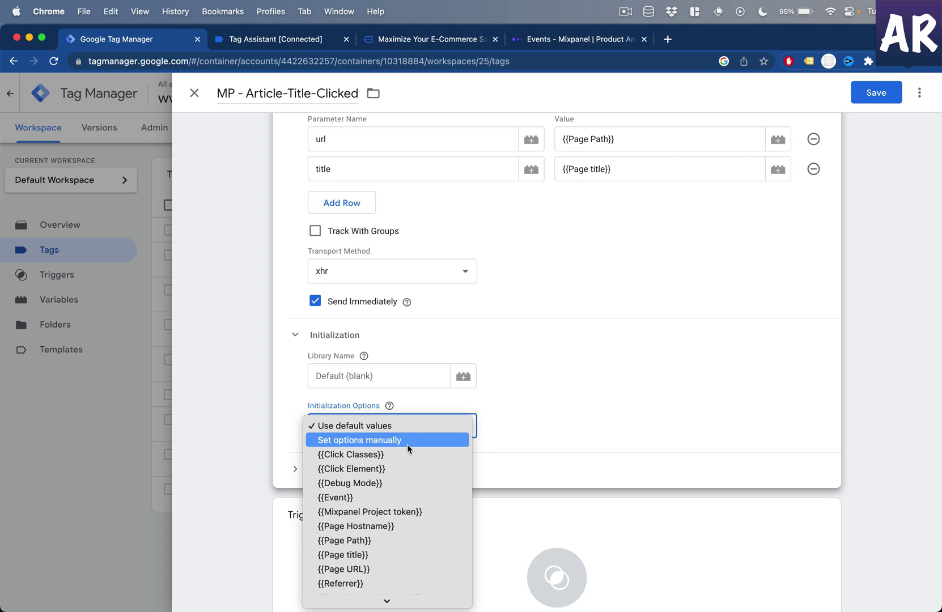
left_click(407, 443)
scroll(380, 402, "down", 4)
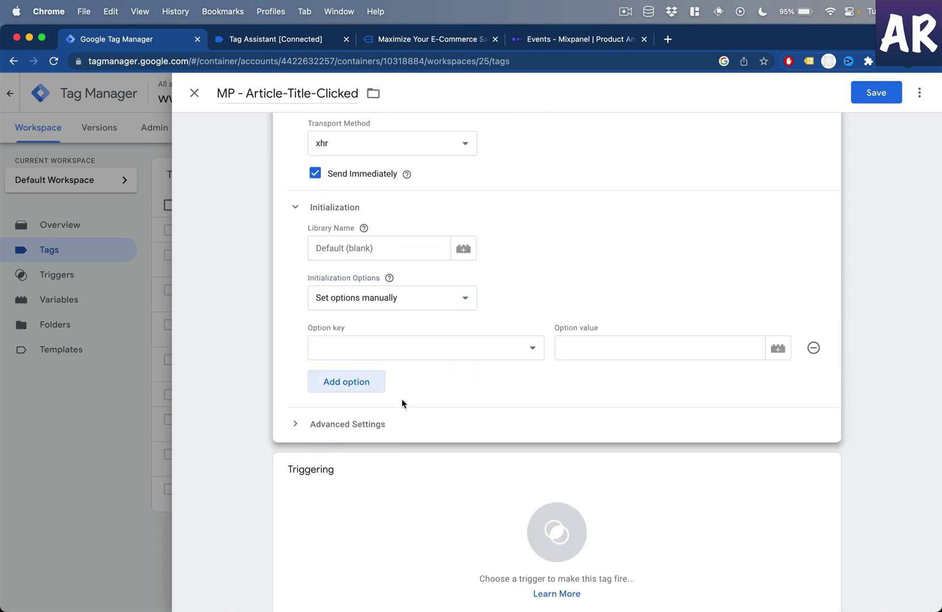
- Set the initialization option ignore_dnt to true
left_click(424, 340)
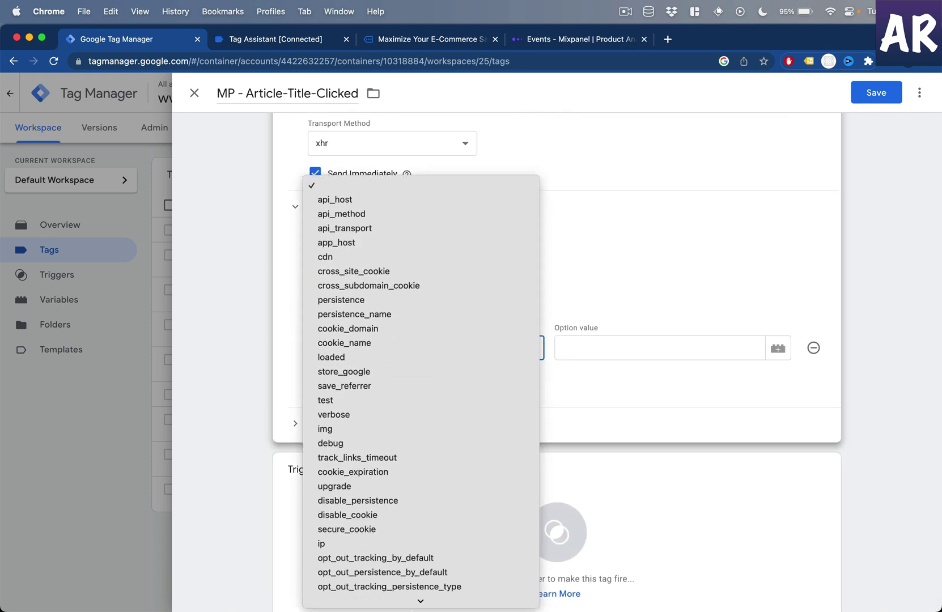
scroll(412, 567, "down", 3)
scroll(422, 606, "down", 3)
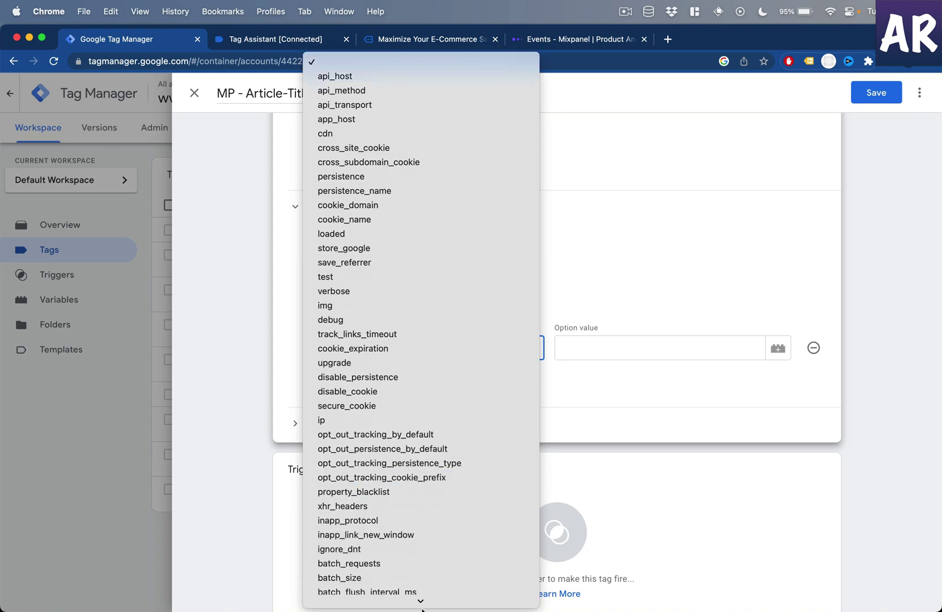
left_click(406, 512)
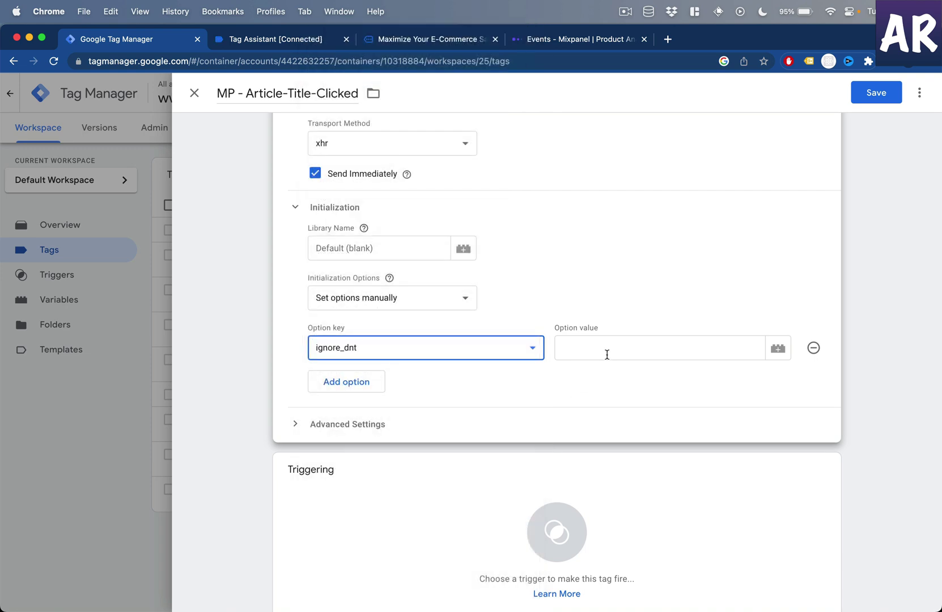
left_click(607, 354)
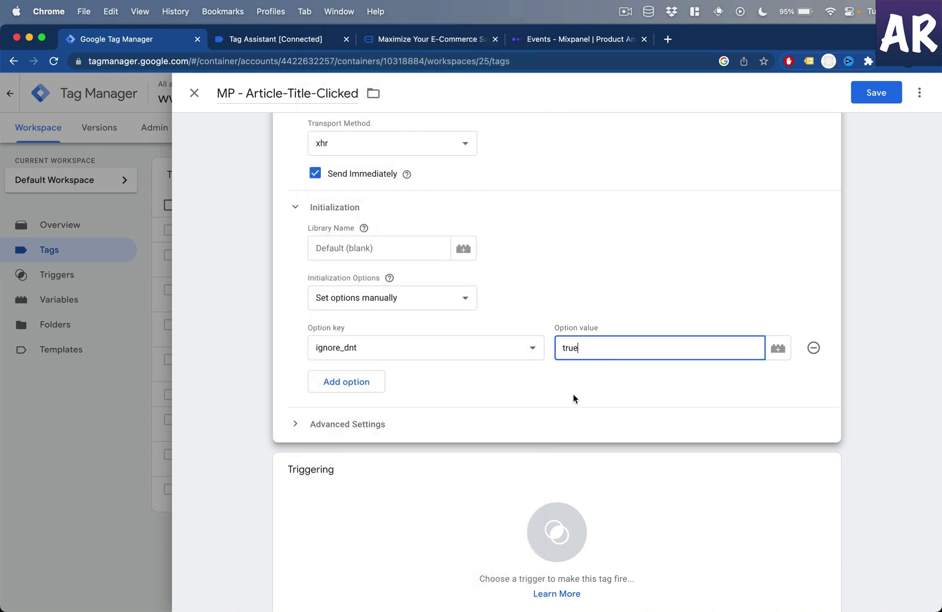
- Assign the TRG-Article-Title trigger to the tag and save the tag
scroll(573, 398, "down", 1)
left_click(488, 478)
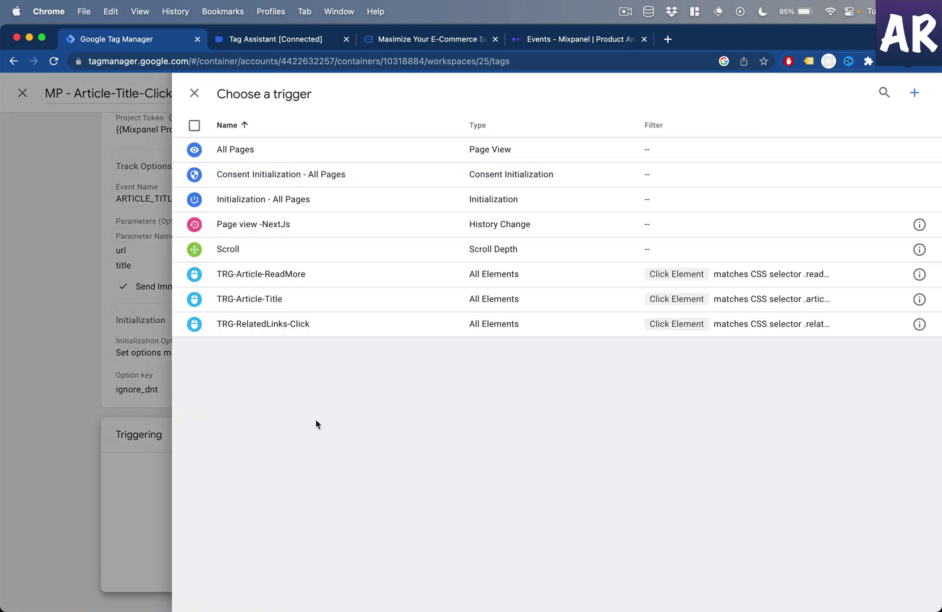
left_click(262, 307)
left_click(868, 93)
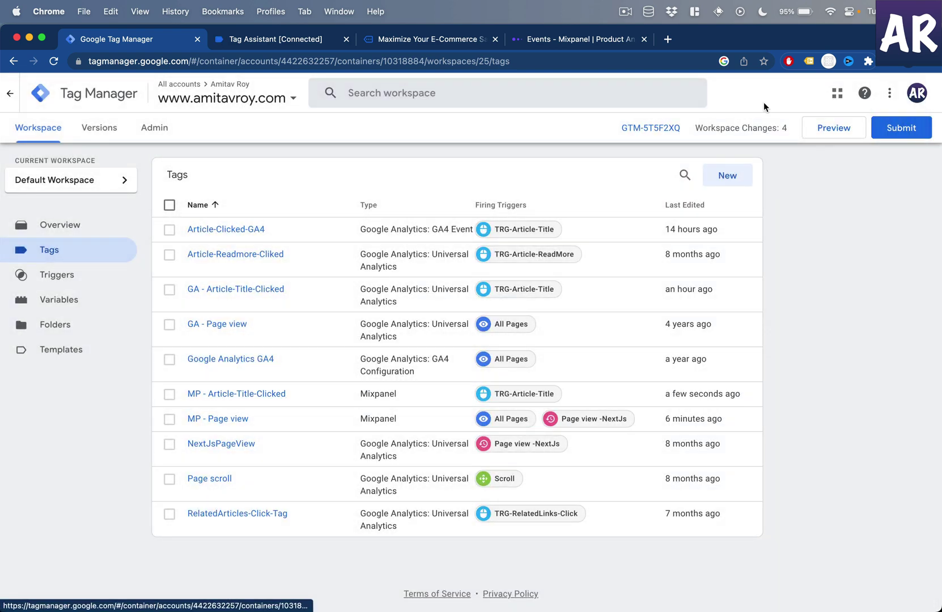
- Start the container preview and connect Tag Assistant to the blog
left_click(831, 127)
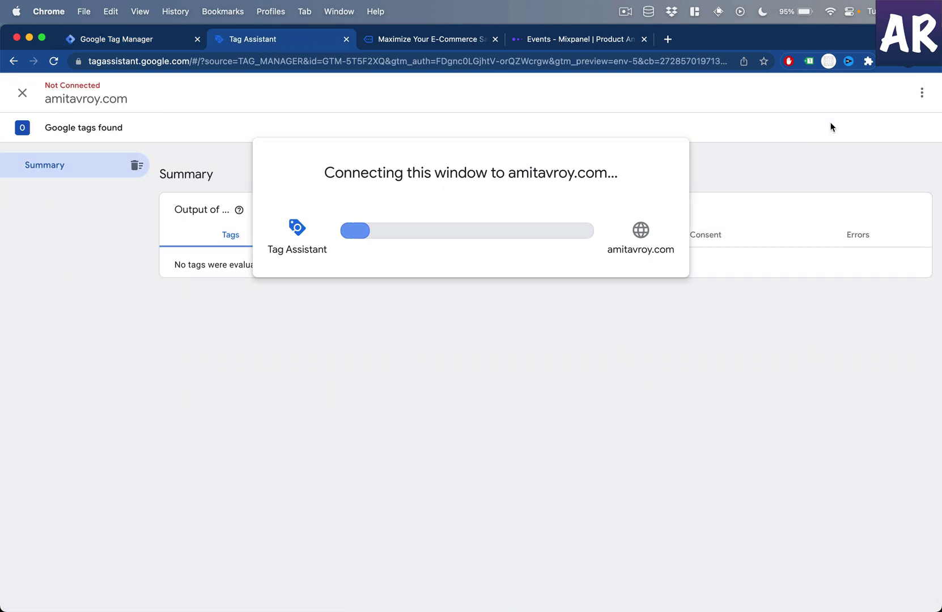
left_click(487, 311)
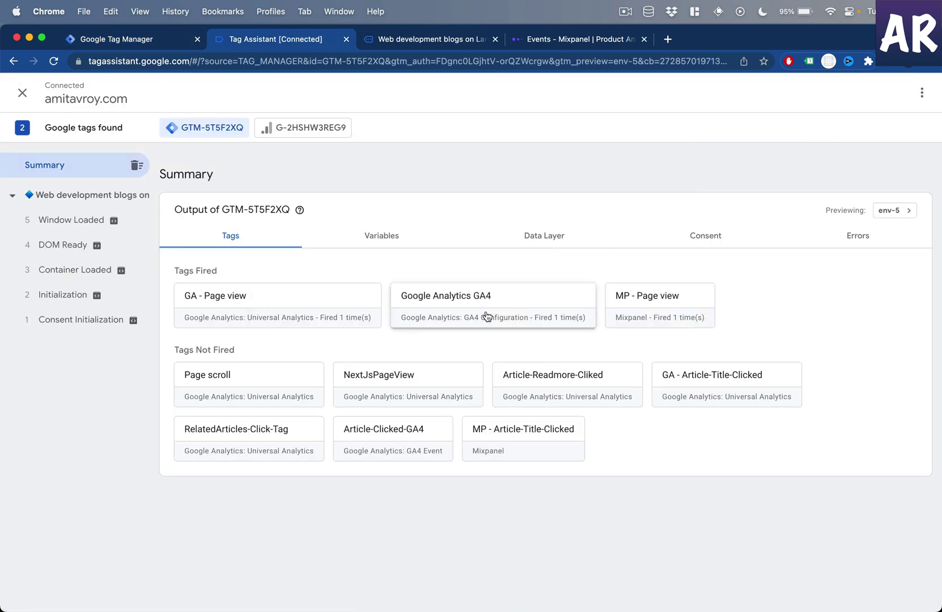
left_click(436, 44)
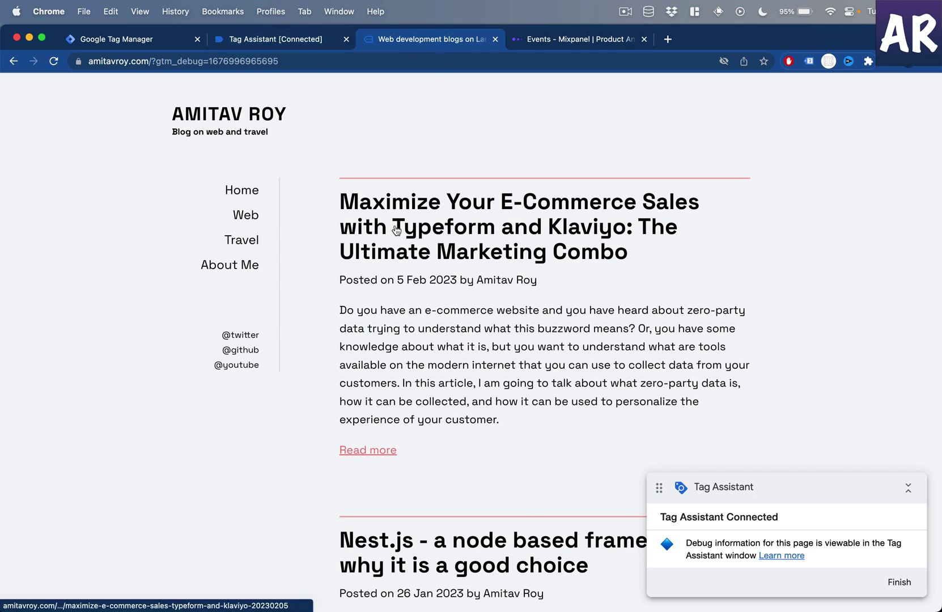
key("super+alt+Left")
- Open the Nest.js article from its title on the blog's home page to trigger the click event
left_click(419, 41)
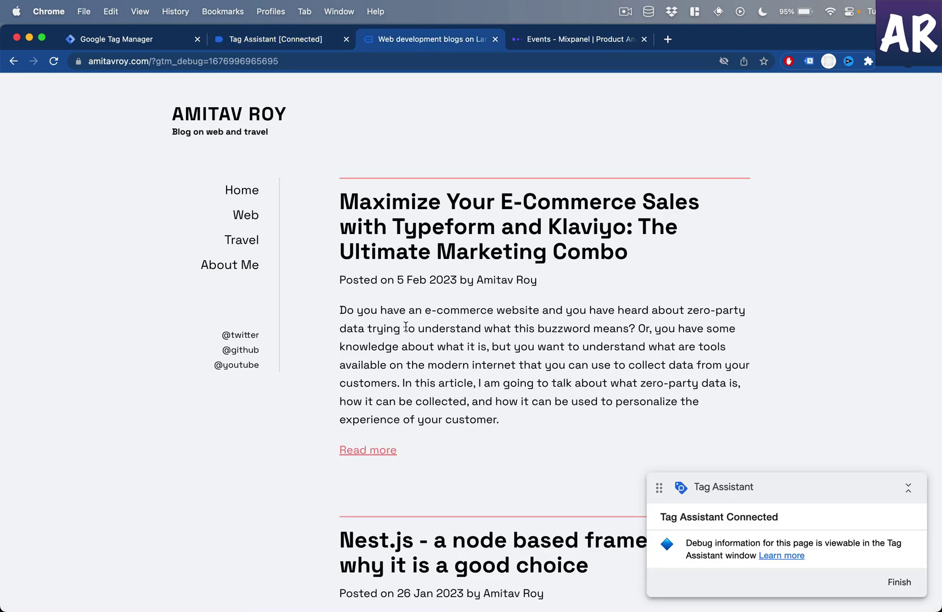
scroll(498, 342, "down", 4)
left_click(503, 343)
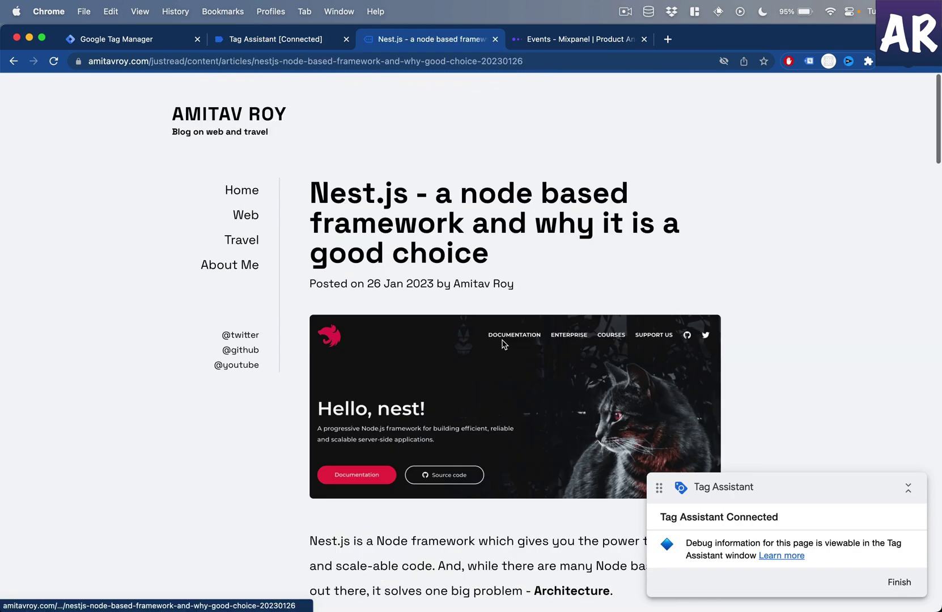
- Inspect the full properties of the fired MP - Article-Title-Clicked tag in Tag Assistant
key("super+alt+Left")
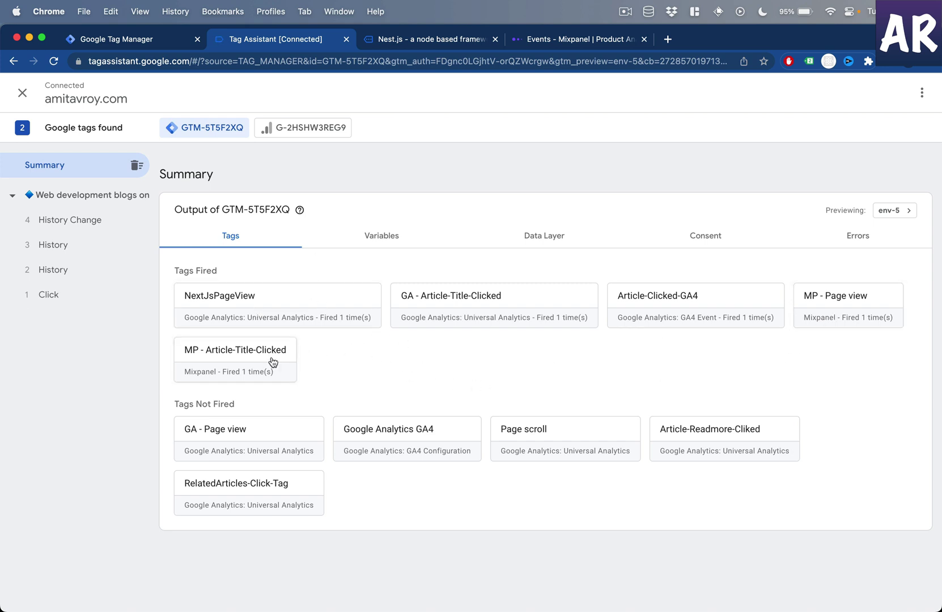
left_click(245, 362)
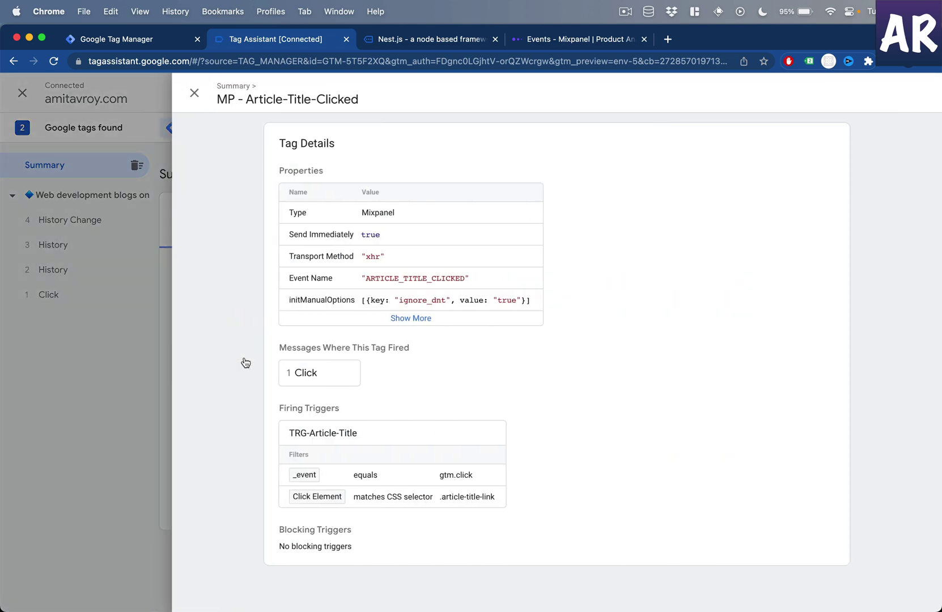
left_click(409, 317)
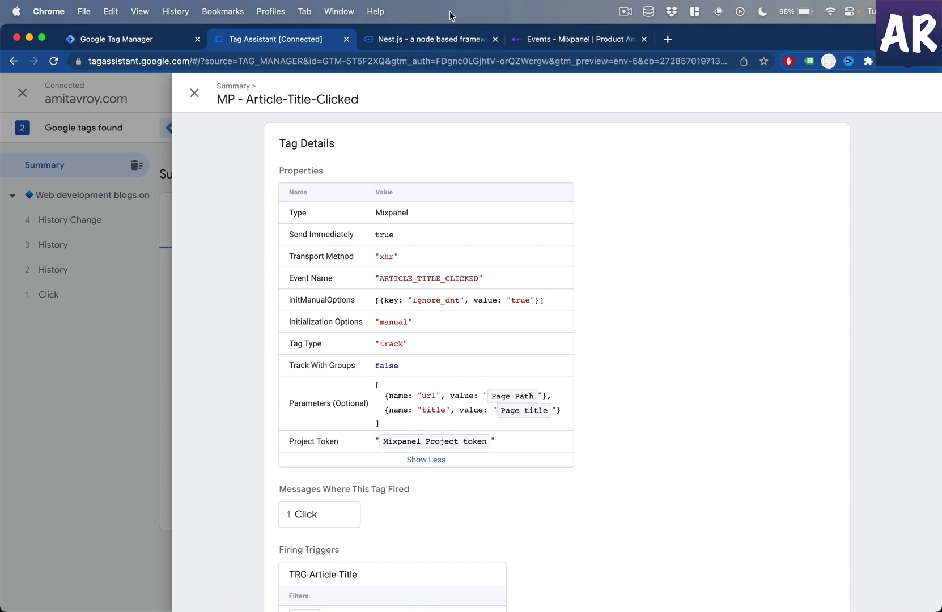
- Refresh the Mixpanel events list and examine the custom properties of the ARTICLE_TITLE_CLICKED event
left_click(571, 44)
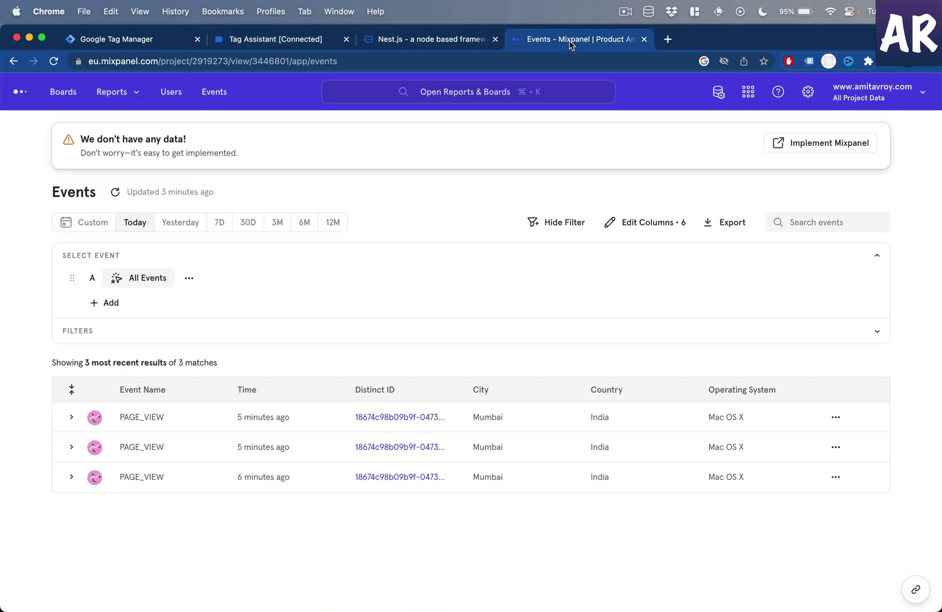
left_click(143, 193)
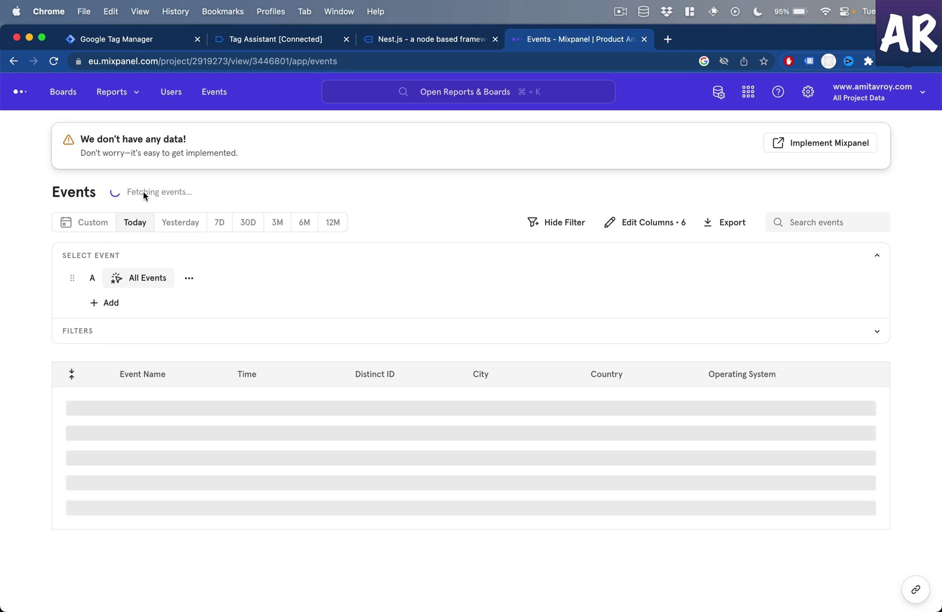
scroll(145, 196, "down", 4)
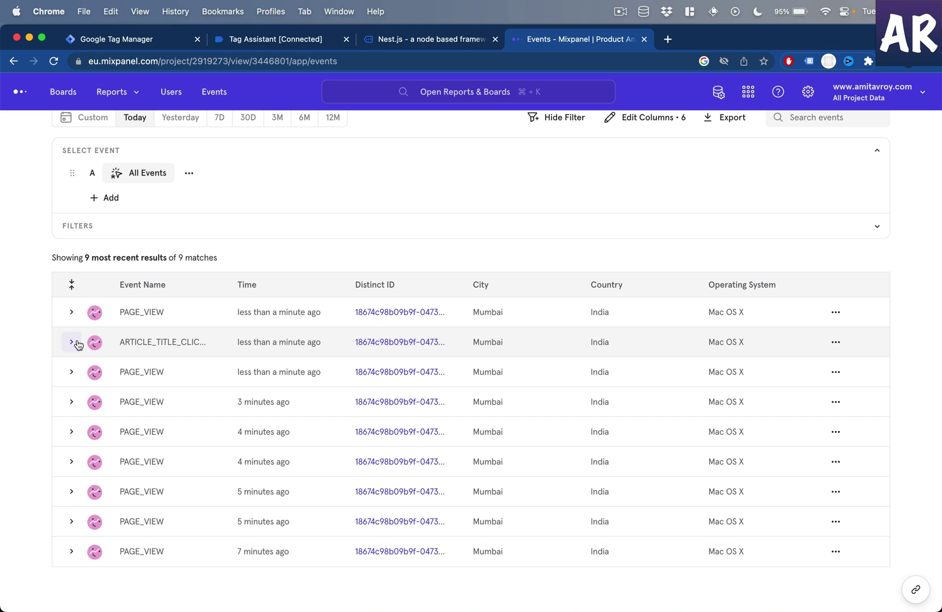
left_click(72, 343)
scroll(134, 373, "down", 1)
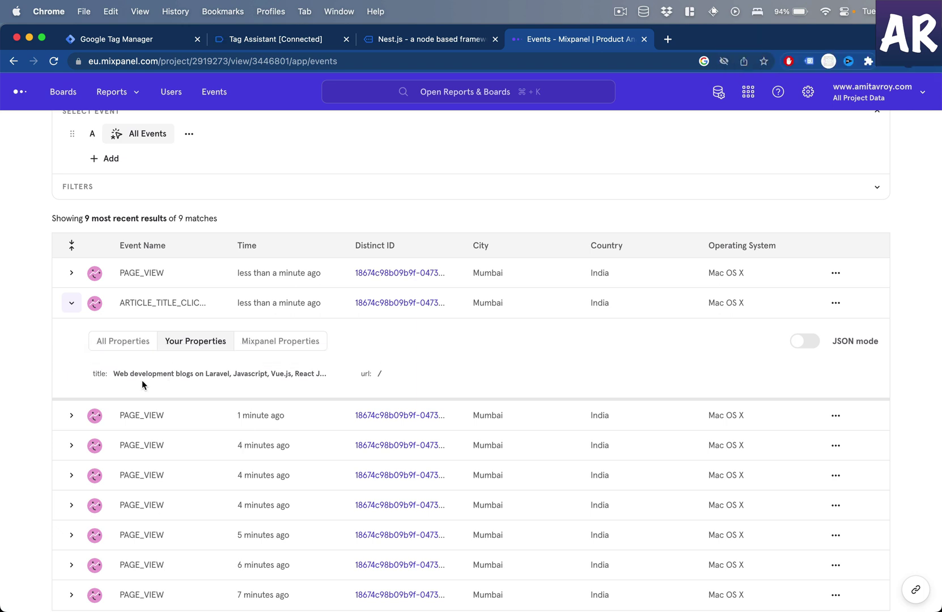
- Return the blog to its home page and review the fired tags in the Tag Assistant summary
left_click(413, 40)
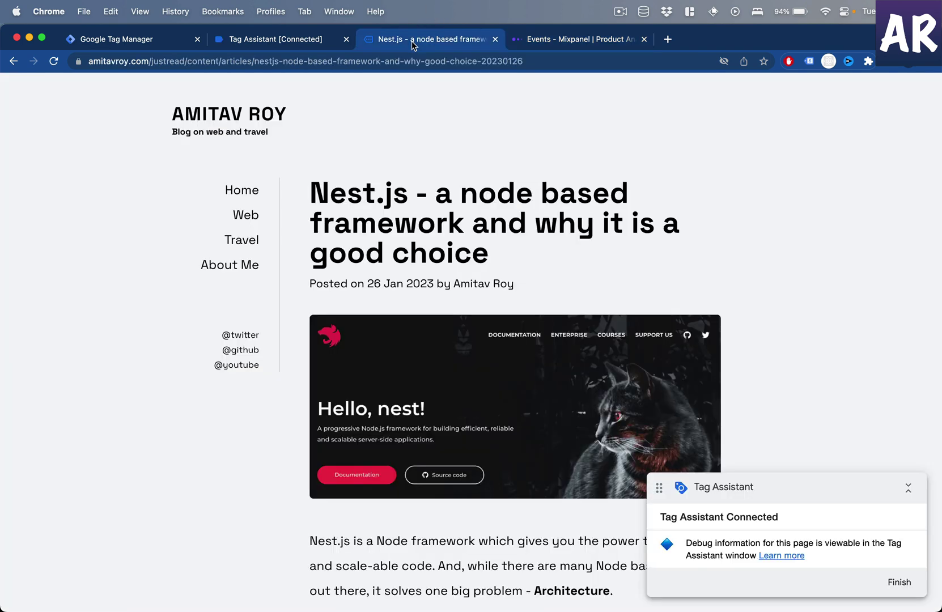
left_click(243, 190)
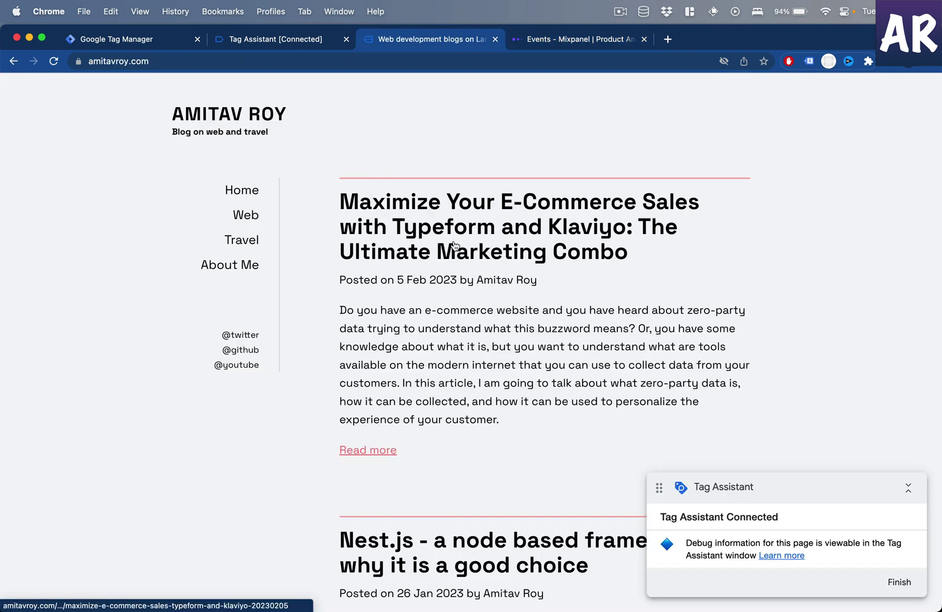
left_click(304, 41)
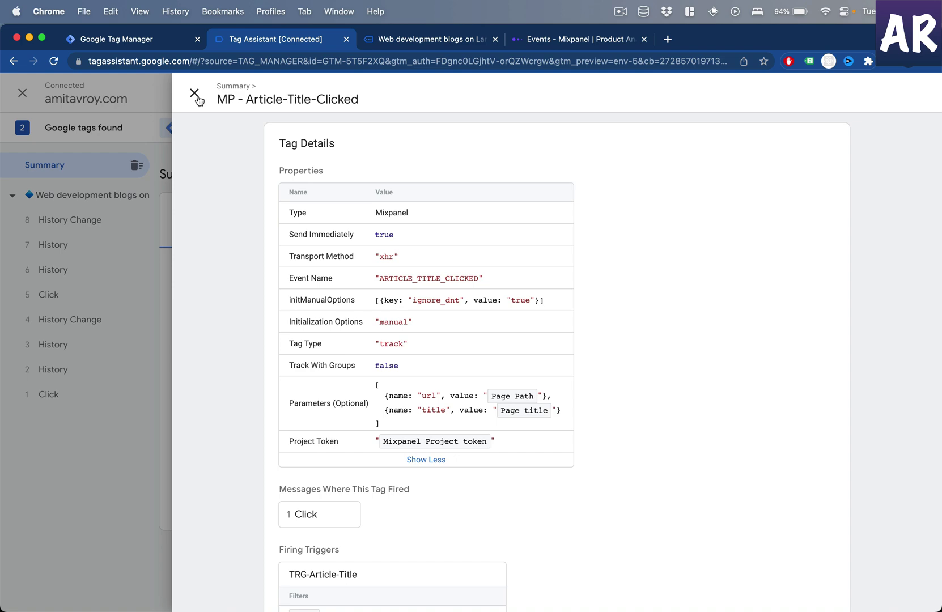
left_click(194, 93)
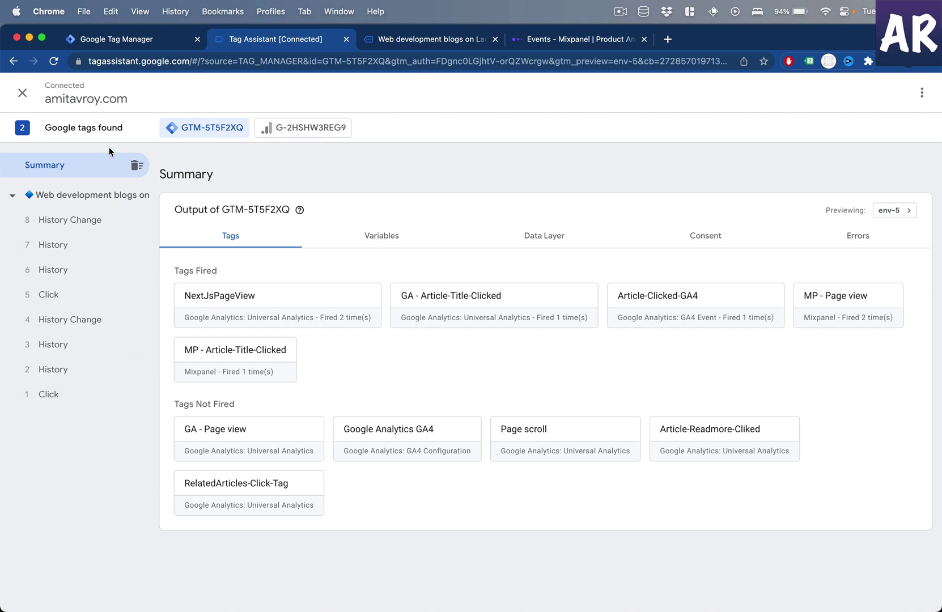
- Switch to Google Tag Manager and rename the Article-Readmore-Cliked tag as GA - Article-Readmore-Cliked, saving the change
left_click(121, 40)
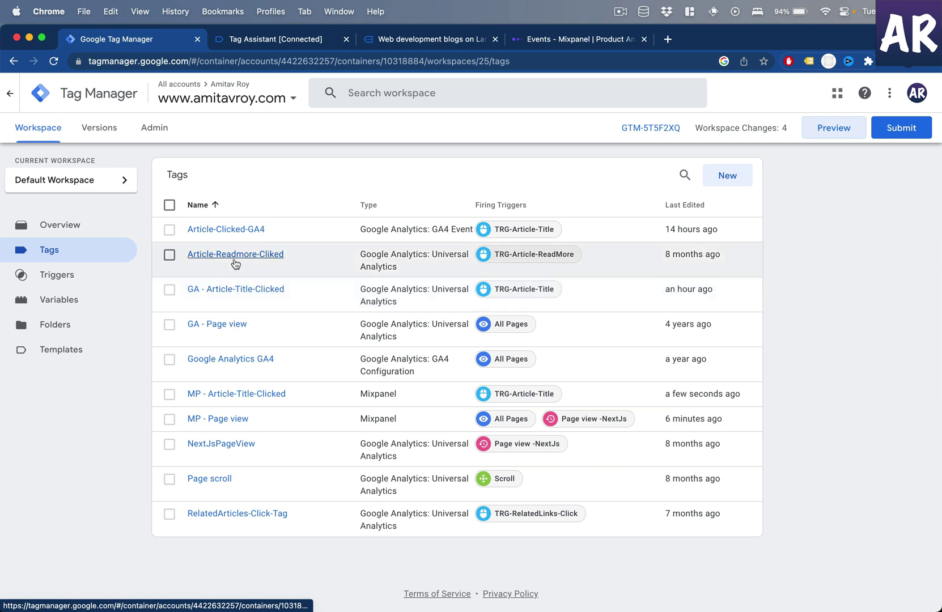
left_click(169, 254)
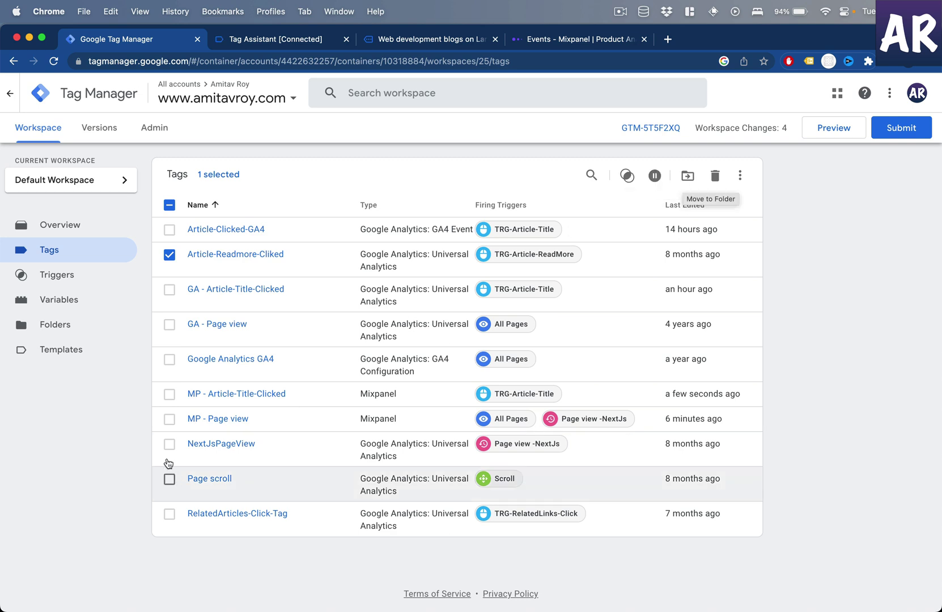
left_click(170, 256)
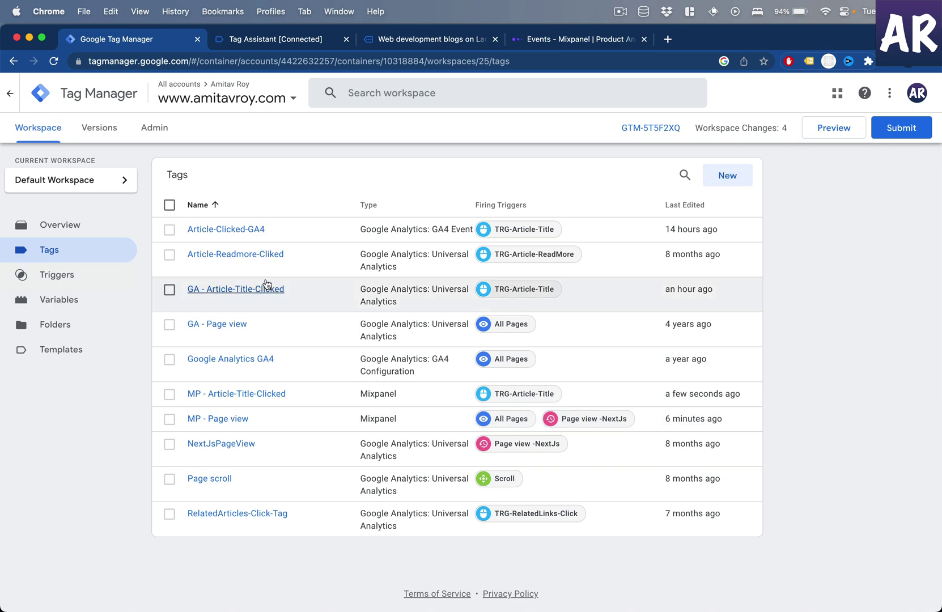
left_click(270, 256)
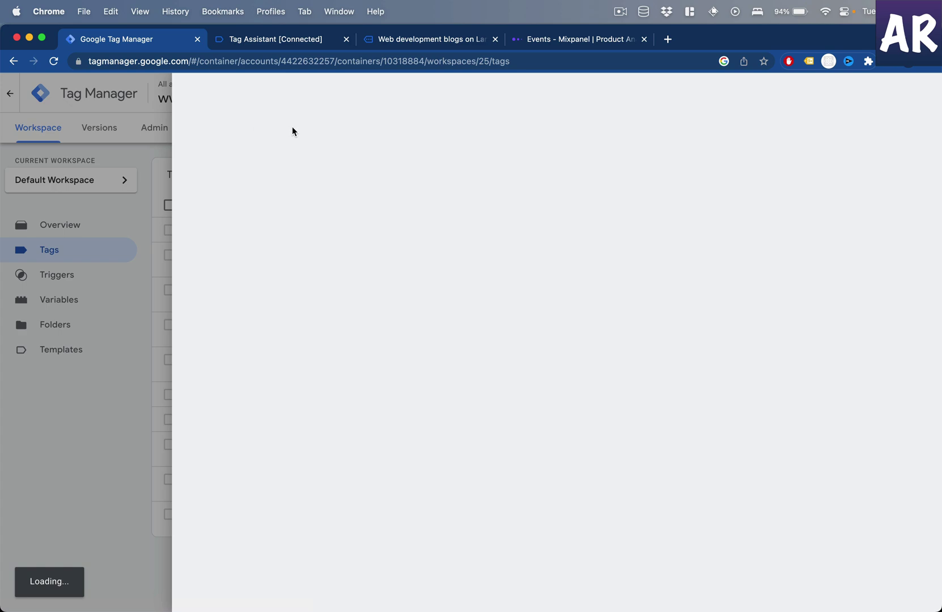
key("Escape")
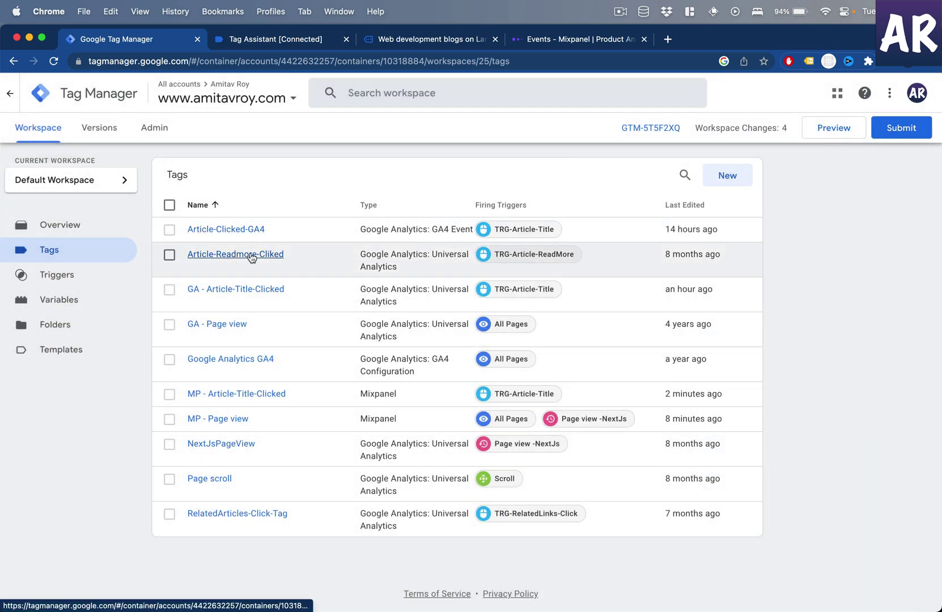
left_click(252, 256)
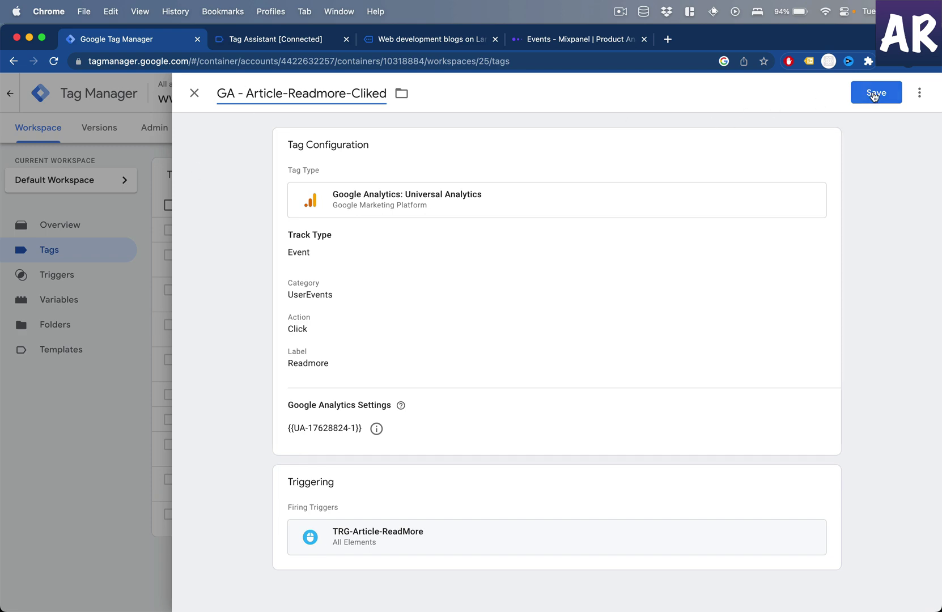
left_click(872, 94)
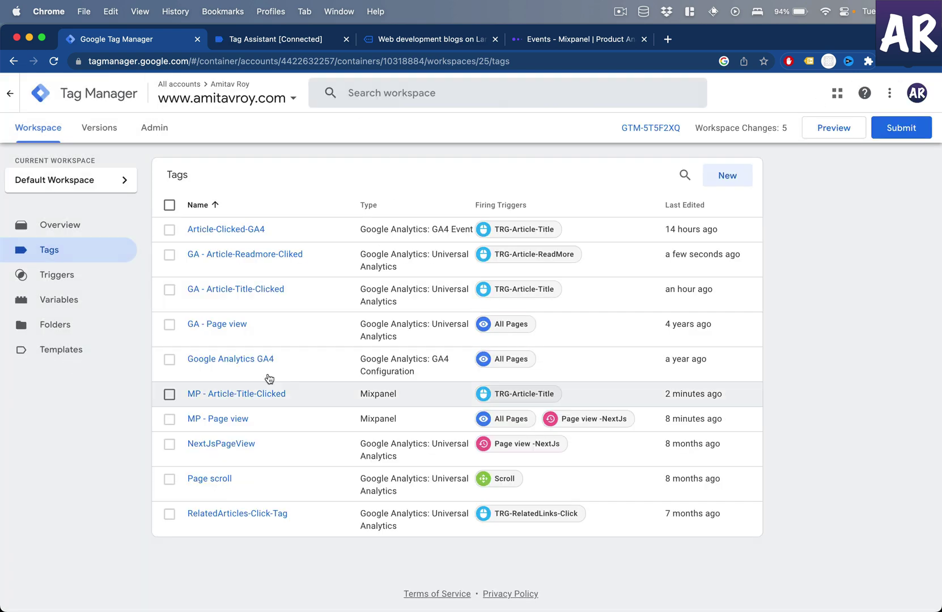
left_click(900, 127)
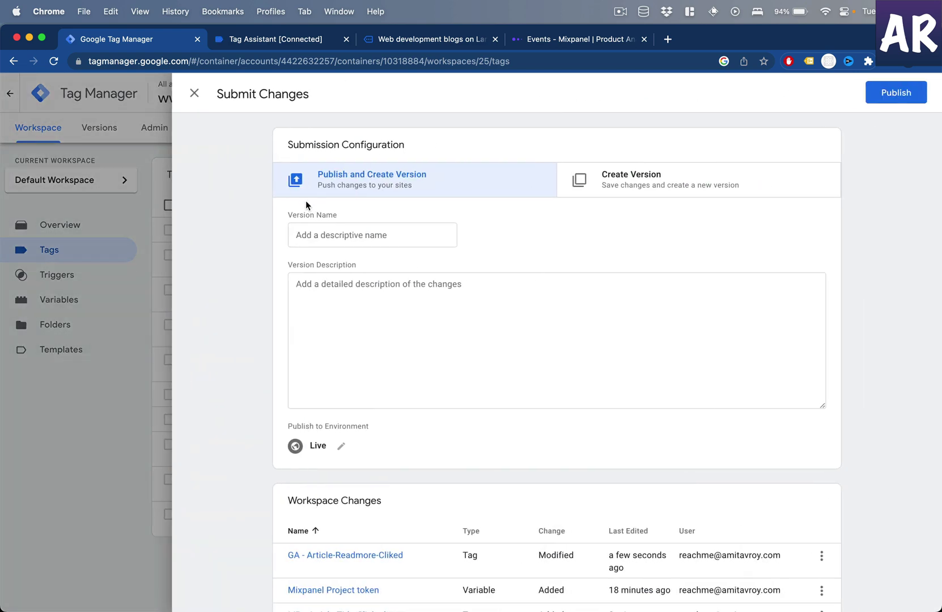
key("Escape")
- Create a new tag named MP - Article-Readmore-Cliked with TRG-Article-ReadMore as its firing trigger
left_click(731, 180)
left_click(242, 102)
type("Article-Readmore-Cliked")
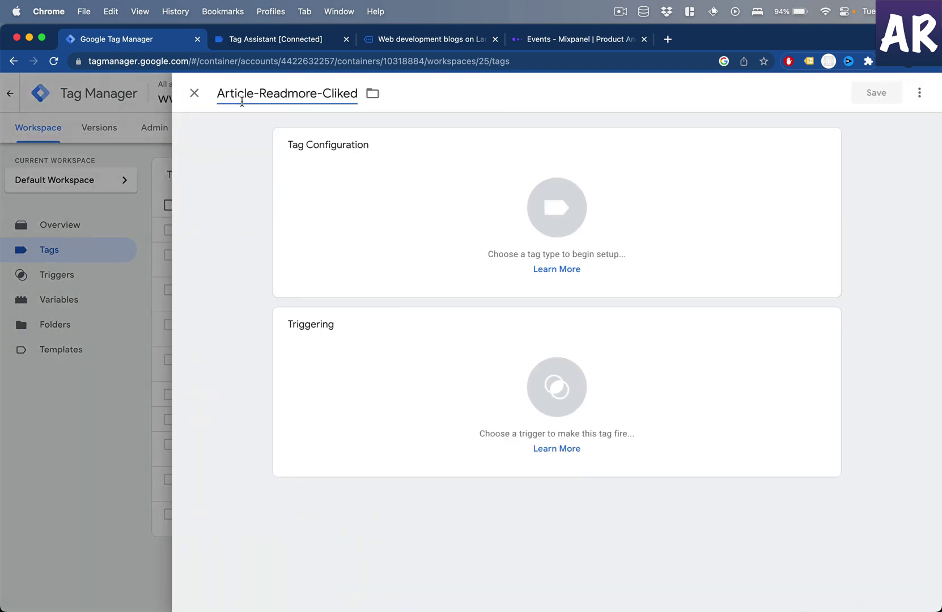
type("MP -")
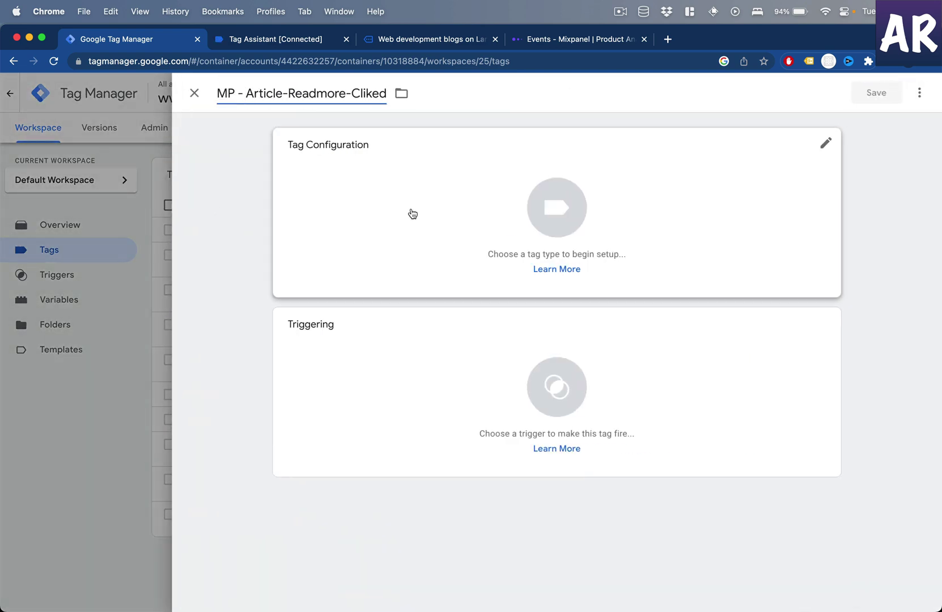
left_click(416, 417)
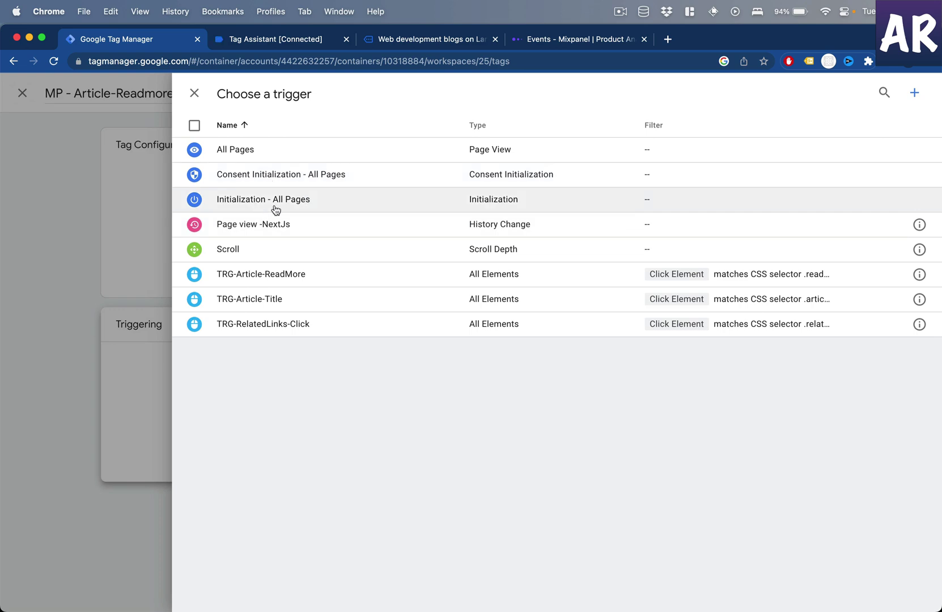
left_click(291, 274)
- Set the new tag's type to Mixpanel and use the Mixpanel Project token variable as its project token
left_click(437, 236)
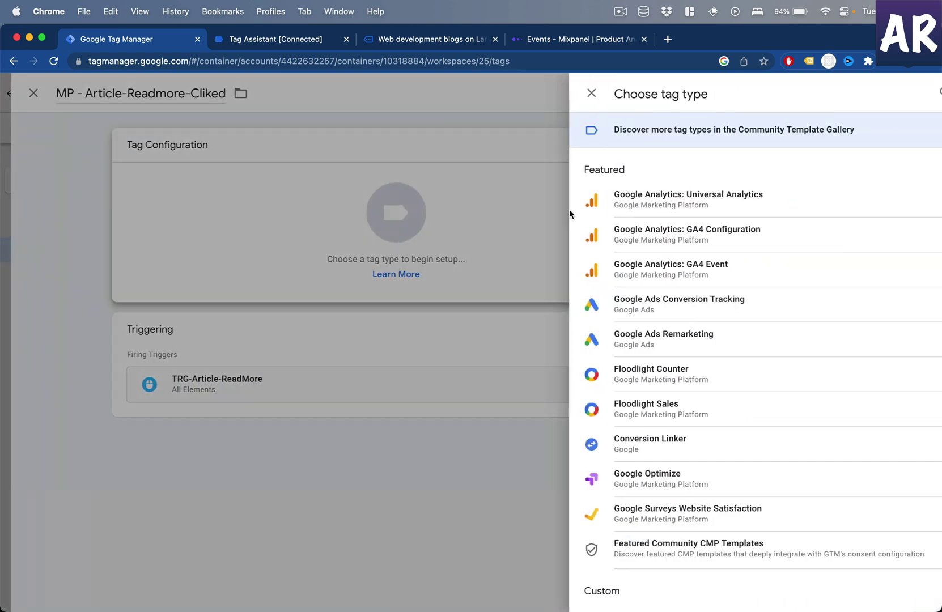
left_click(919, 93)
type("mix")
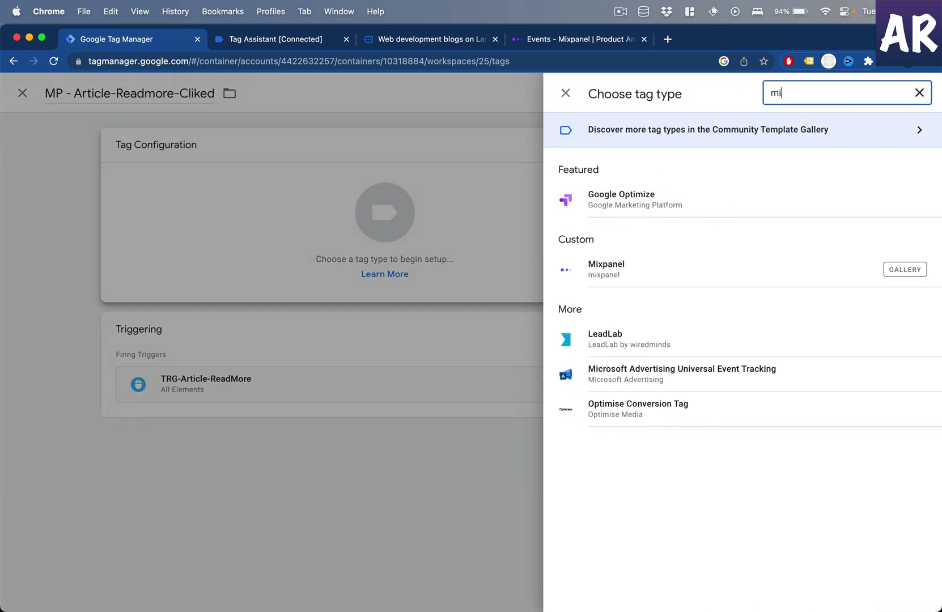
left_click(820, 237)
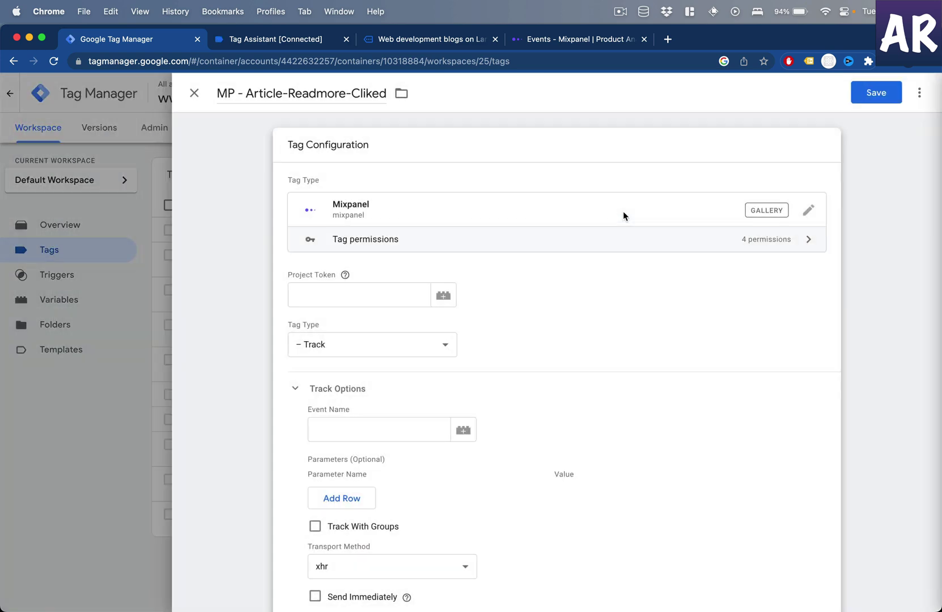
left_click(443, 295)
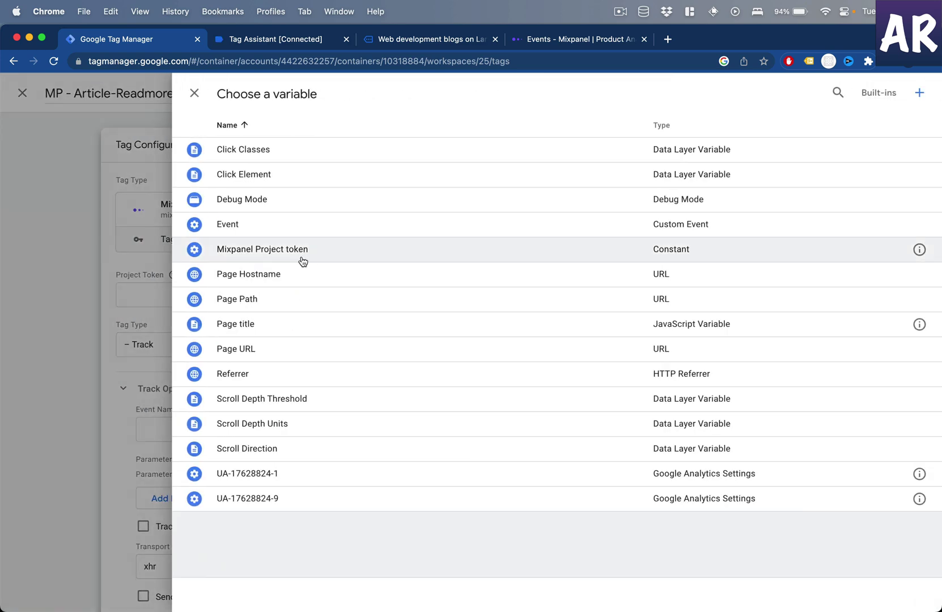
left_click(301, 254)
- Name the tracked event READMORE_CLICKED and add a url parameter with the value {{Page Path}}
left_click(389, 426)
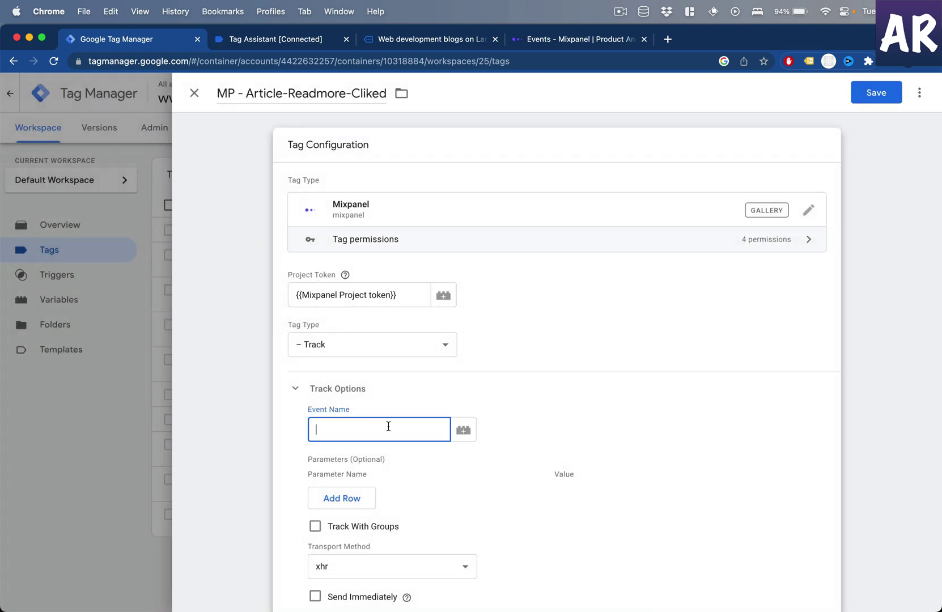
type("READMORE_CLICKED")
scroll(351, 323, "down", 4)
left_click(351, 322)
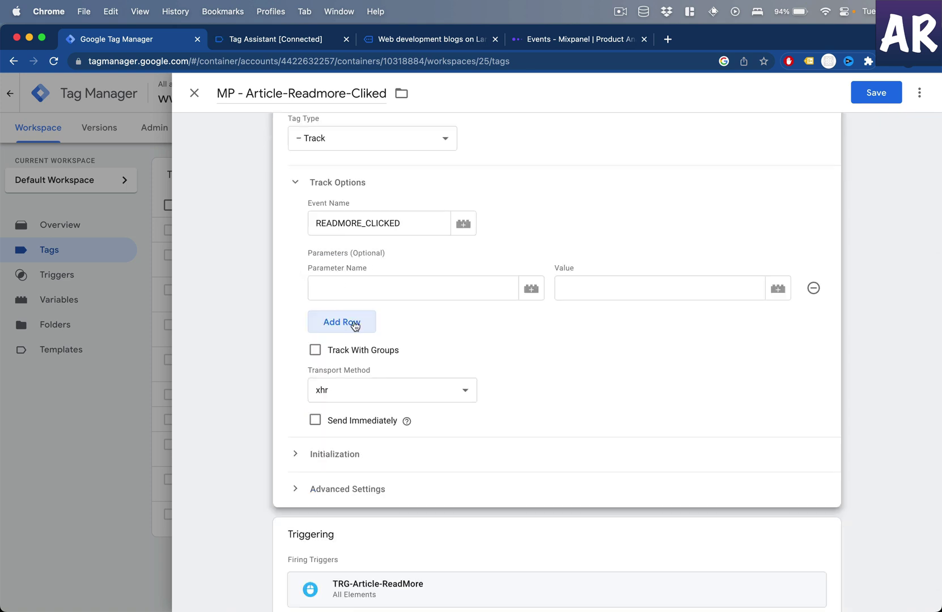
left_click(368, 288)
type("urk")
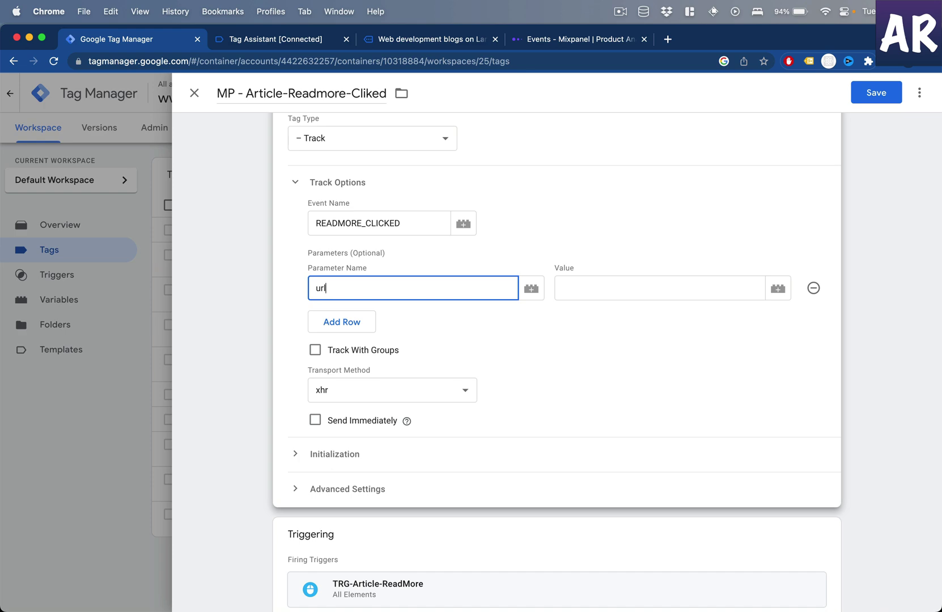
left_click(531, 289)
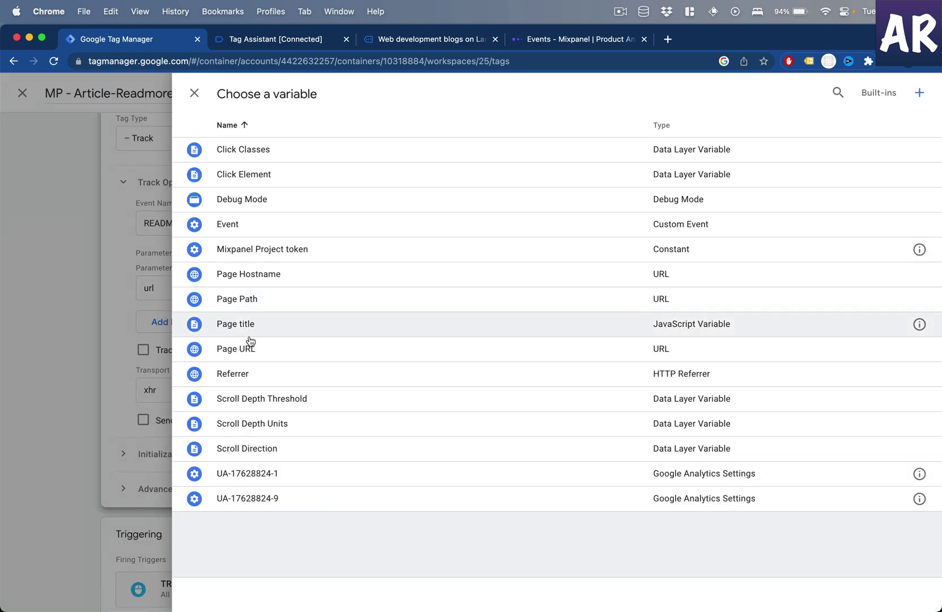
left_click(245, 303)
- Add a second event parameter named title with the Page title variable as its value
left_click(340, 321)
left_click(356, 326)
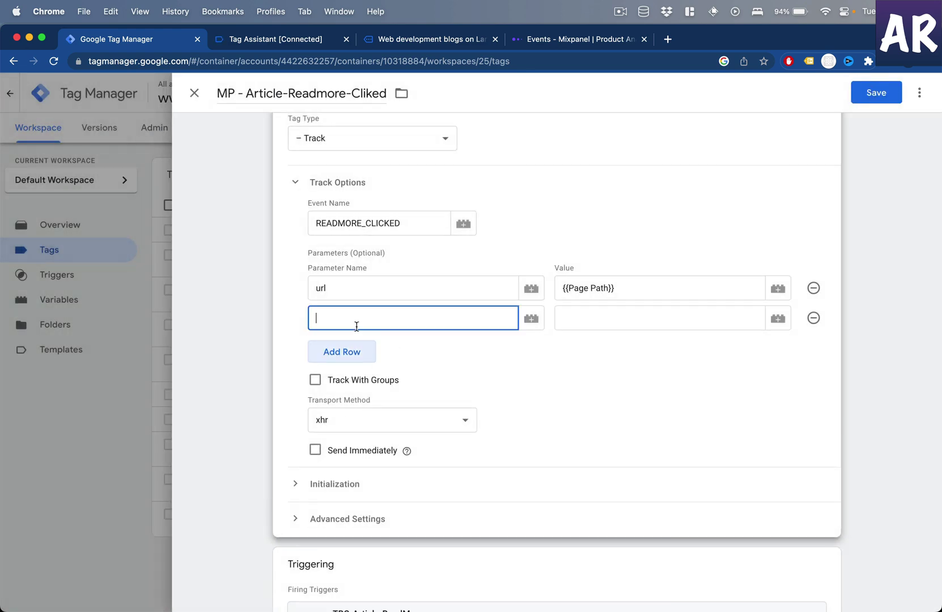
left_click(530, 319)
left_click(293, 306)
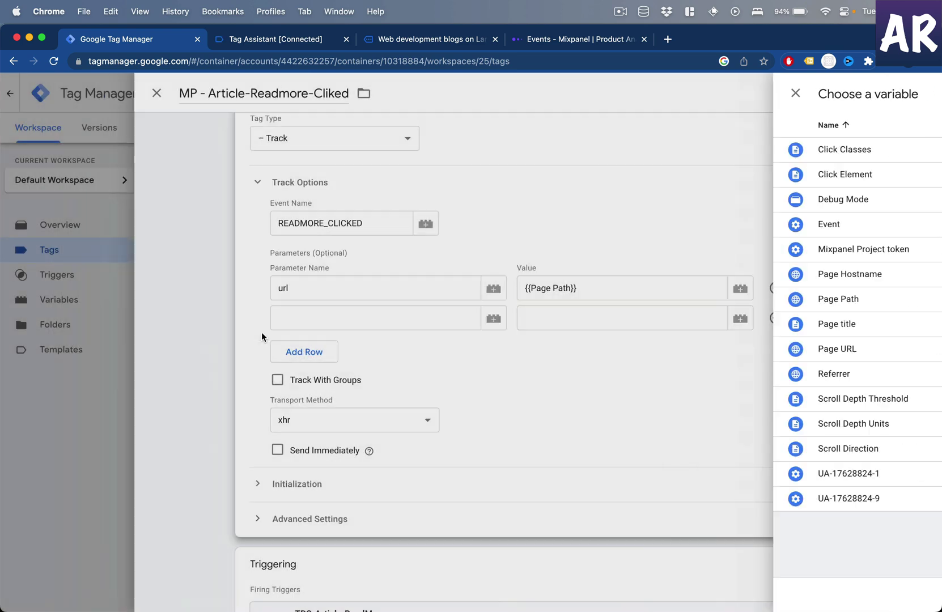
left_click(328, 311)
type("title")
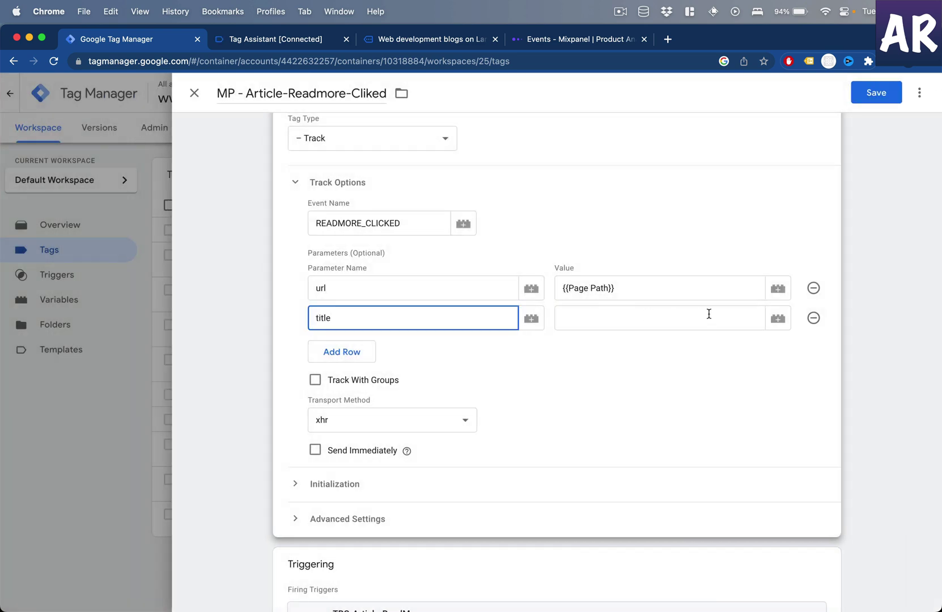
left_click(779, 323)
left_click(263, 324)
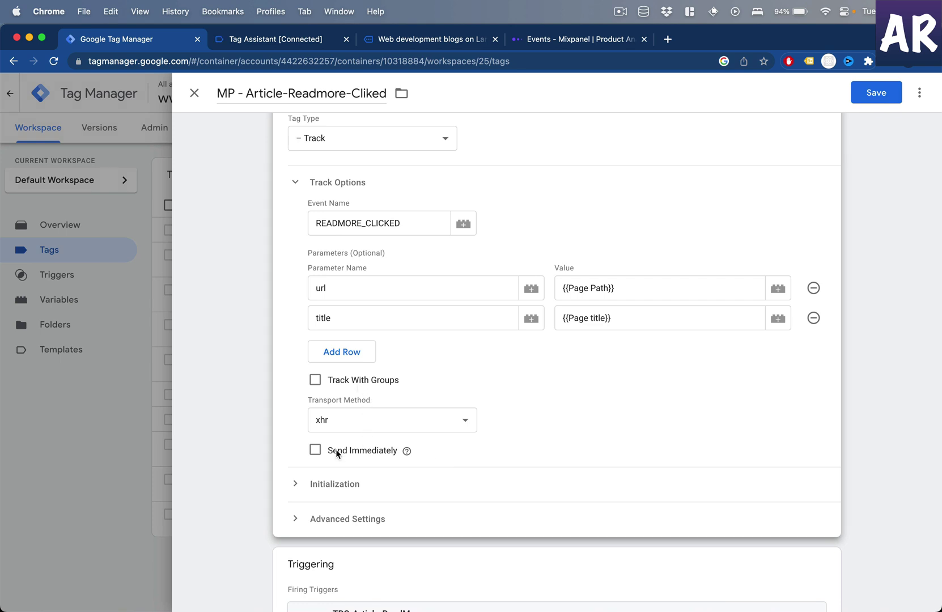
- Make the tag send immediately with the manual initialization option ignore_dnt set to true, and save it
left_click(315, 451)
left_click(319, 485)
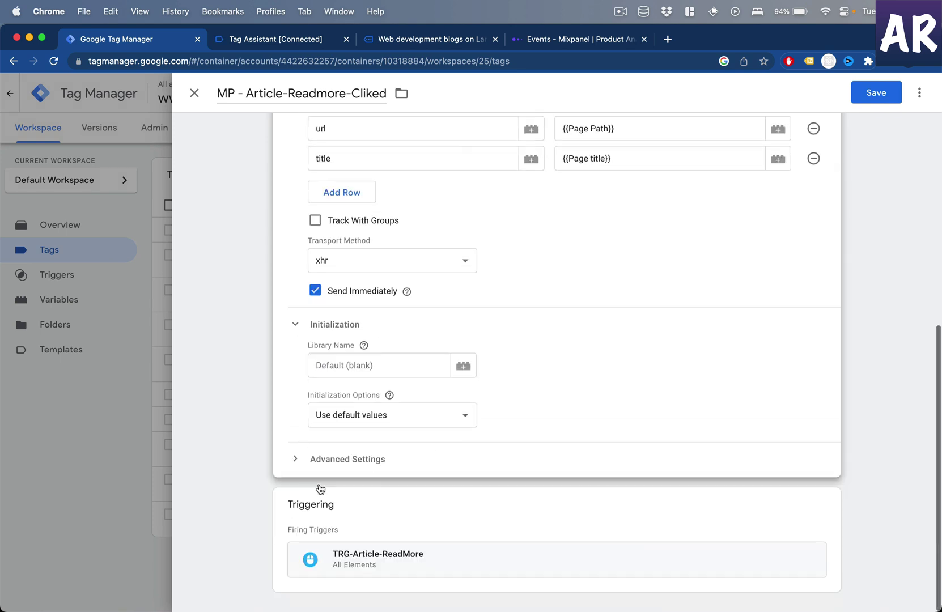
left_click(426, 415)
left_click(397, 439)
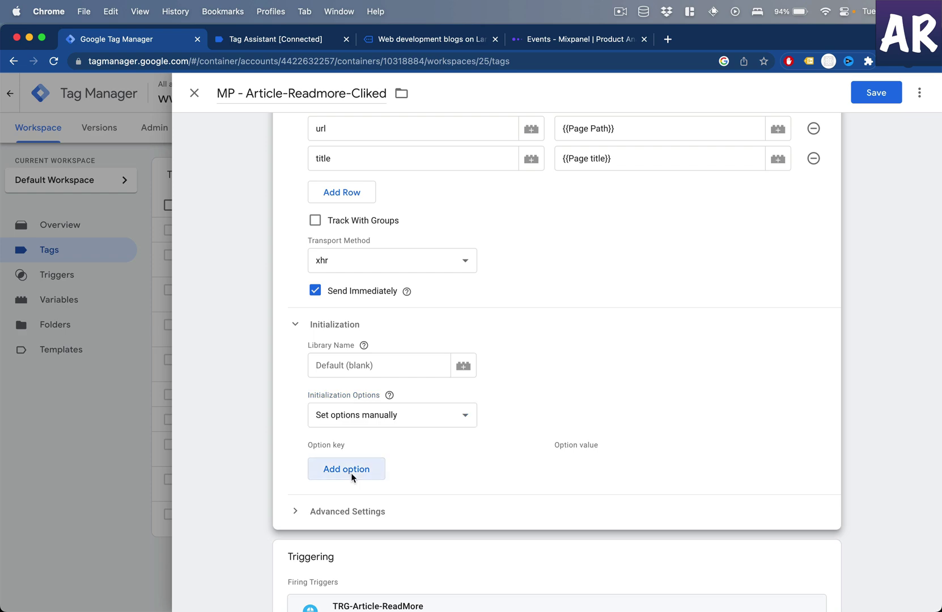
left_click(351, 473)
scroll(351, 472, "down", 3)
left_click(451, 383)
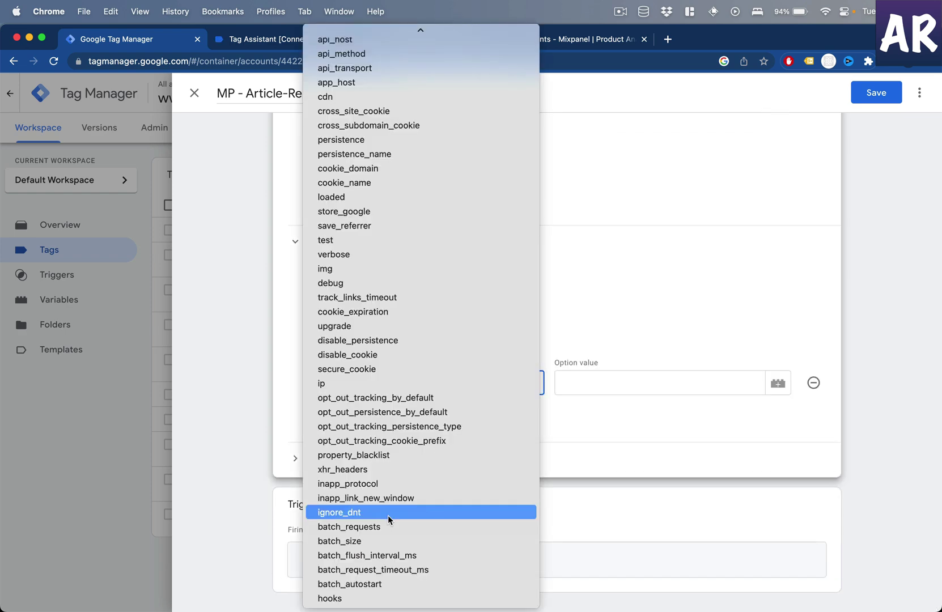
left_click(663, 406)
left_click(664, 384)
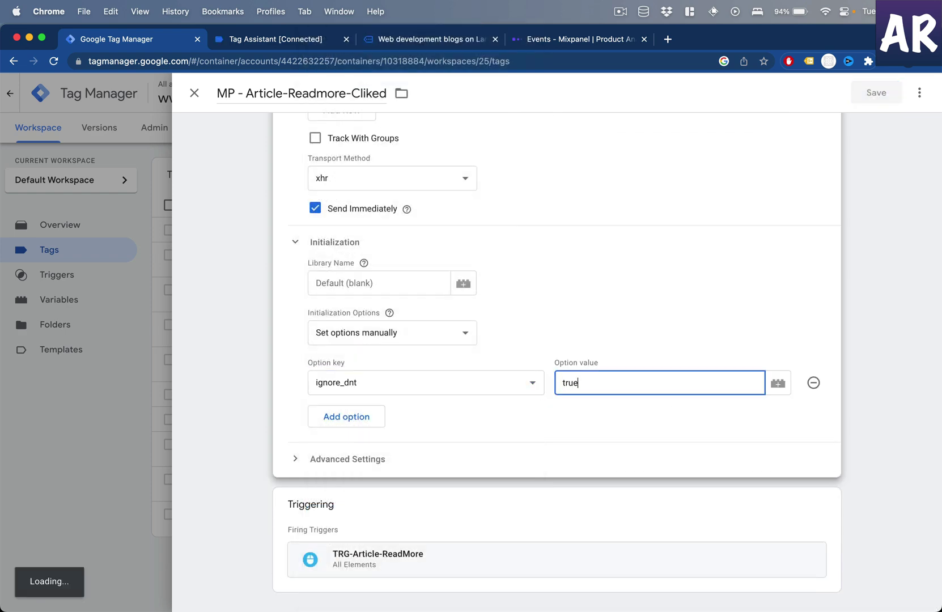
scroll(660, 288, "up", 10)
left_click(883, 217)
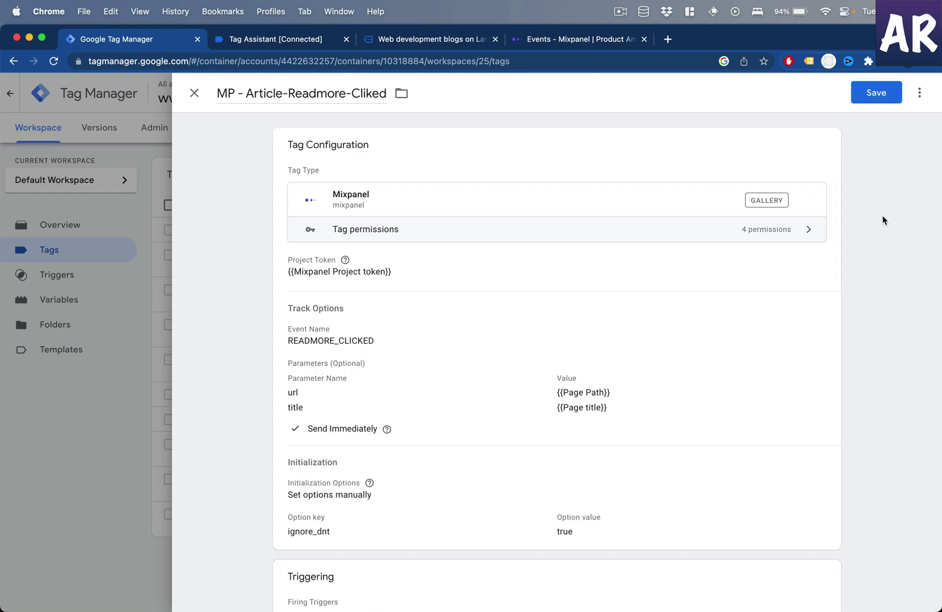
left_click(878, 90)
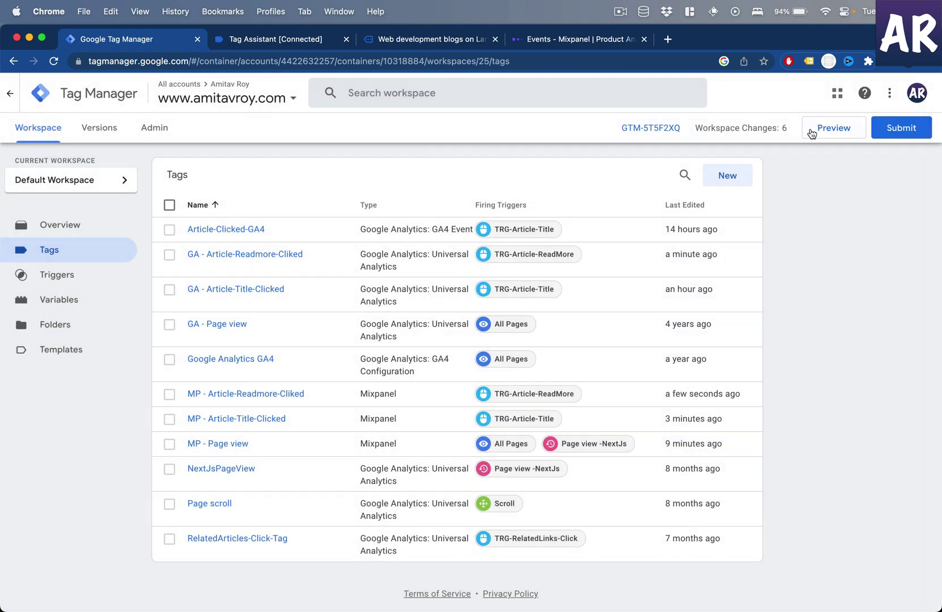
- Check that the blog's home page is connected for debugging and clear the recorded events in Tag Assistant
left_click(226, 40)
left_click(429, 40)
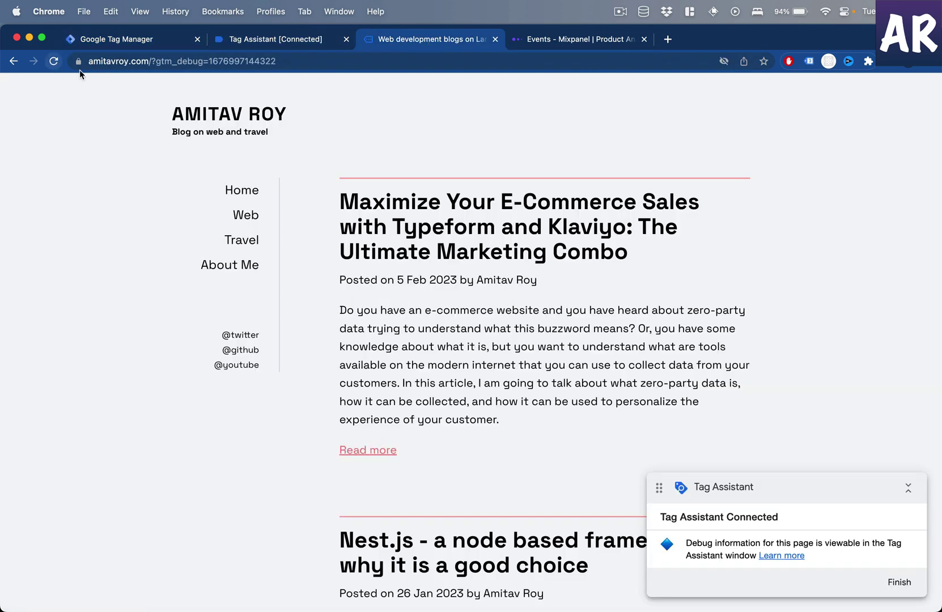
left_click(283, 38)
left_click(134, 164)
- Open the blog's Maximize Your E-Commerce Sales article through its Read more link and review the fired tags in Tag Assistant
left_click(431, 39)
left_click(380, 449)
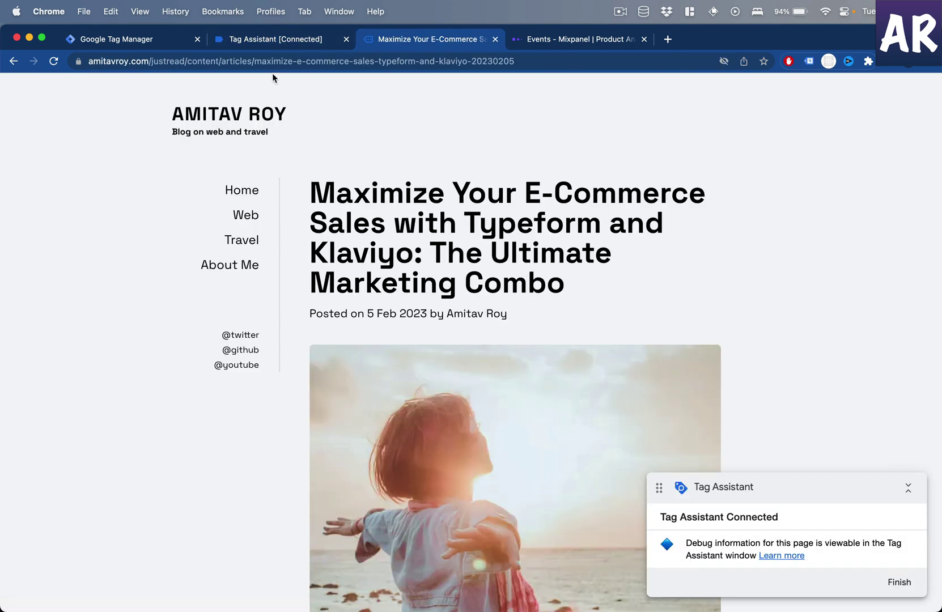
left_click(289, 39)
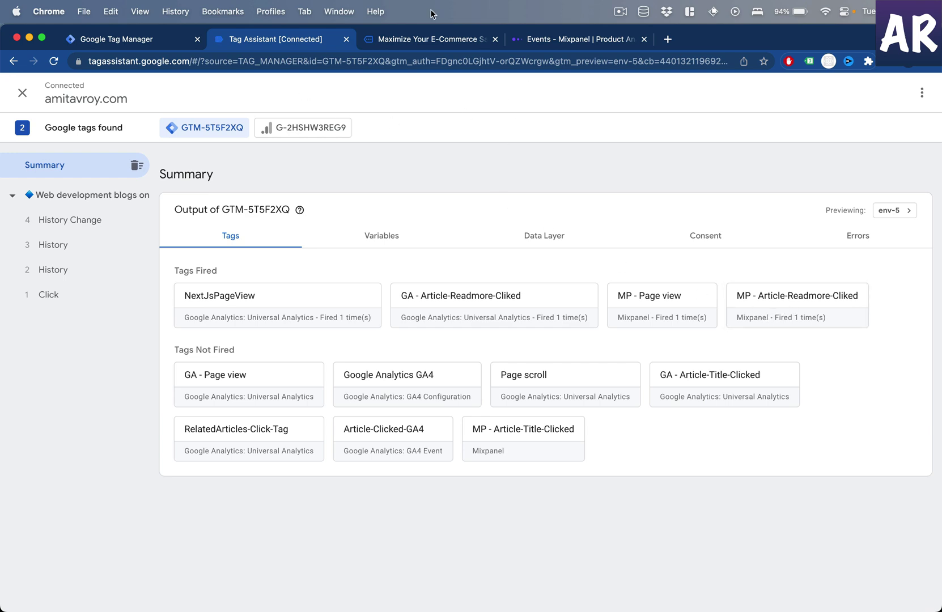
- Return to the blog's home page and open the Improving user flow by analysing Google Analytics data article from its title
left_click(441, 40)
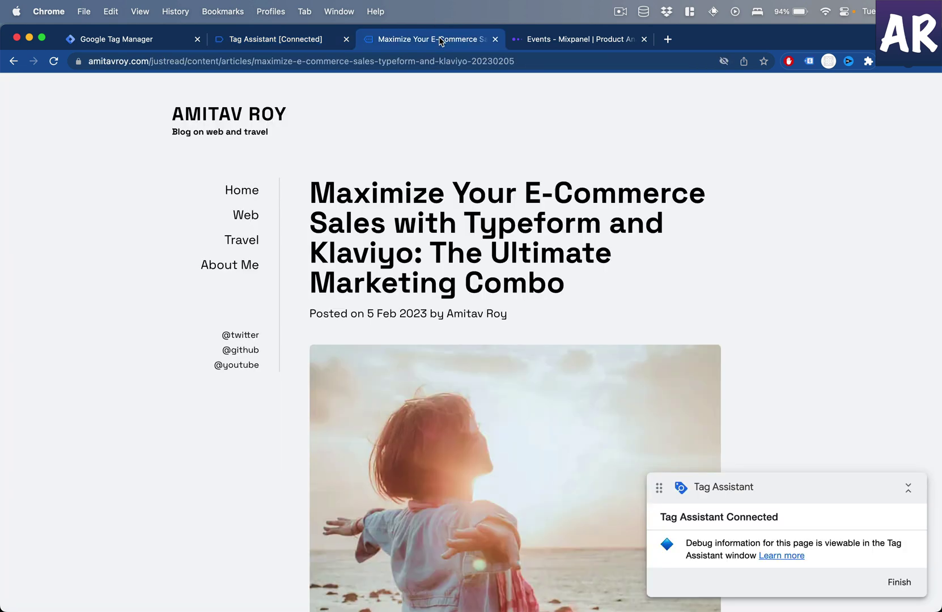
left_click(226, 188)
scroll(377, 351, "down", 10)
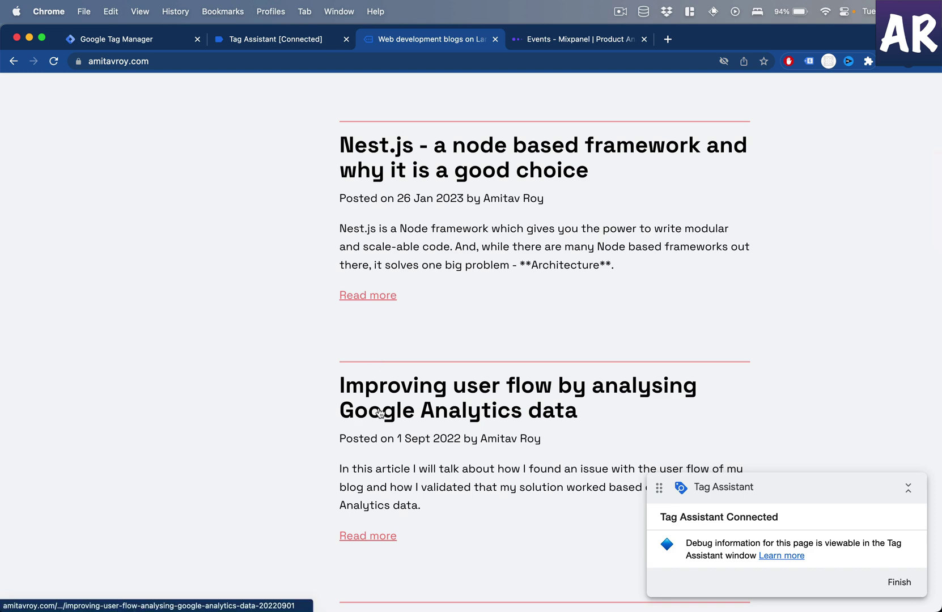
left_click(397, 395)
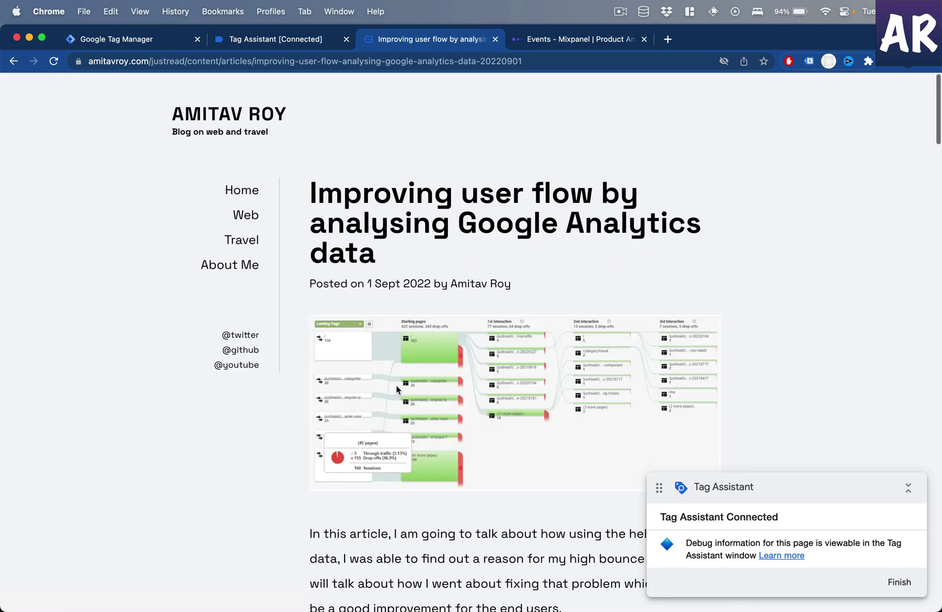
- Check the fired tags in Tag Assistant, switch to Mixpanel, collapse the expanded article title click event and refresh the events list
left_click(291, 46)
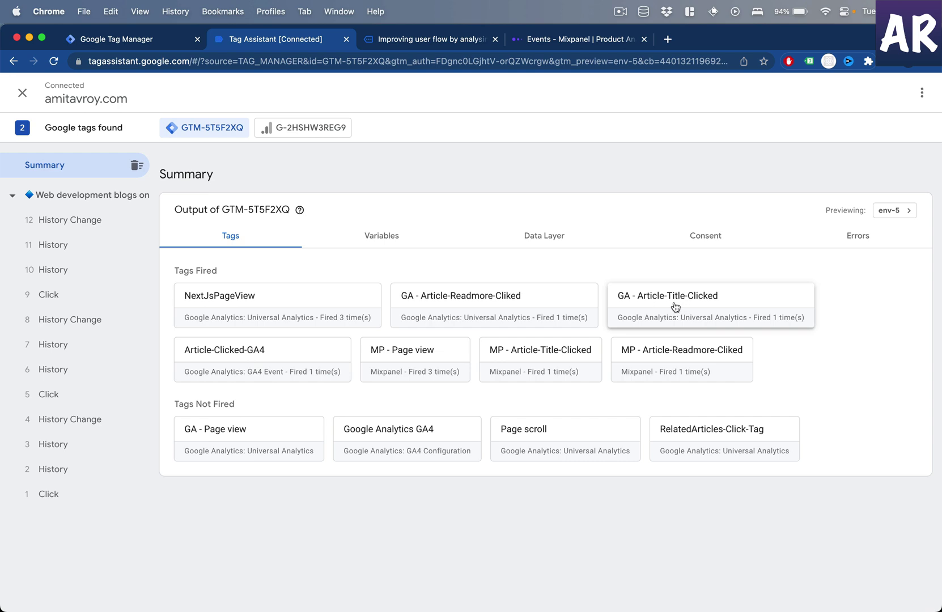
left_click(527, 45)
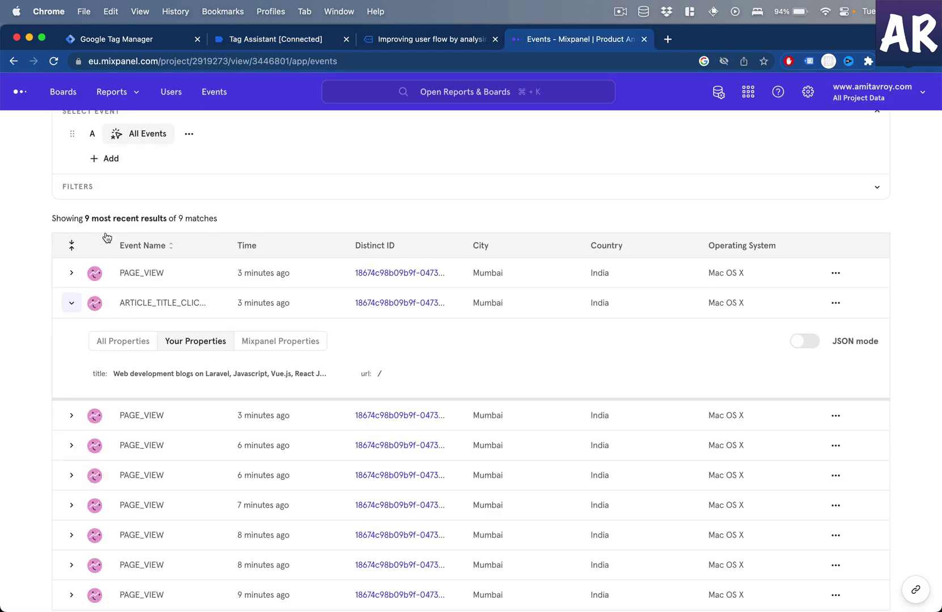
left_click(71, 301)
scroll(149, 224, "up", 2)
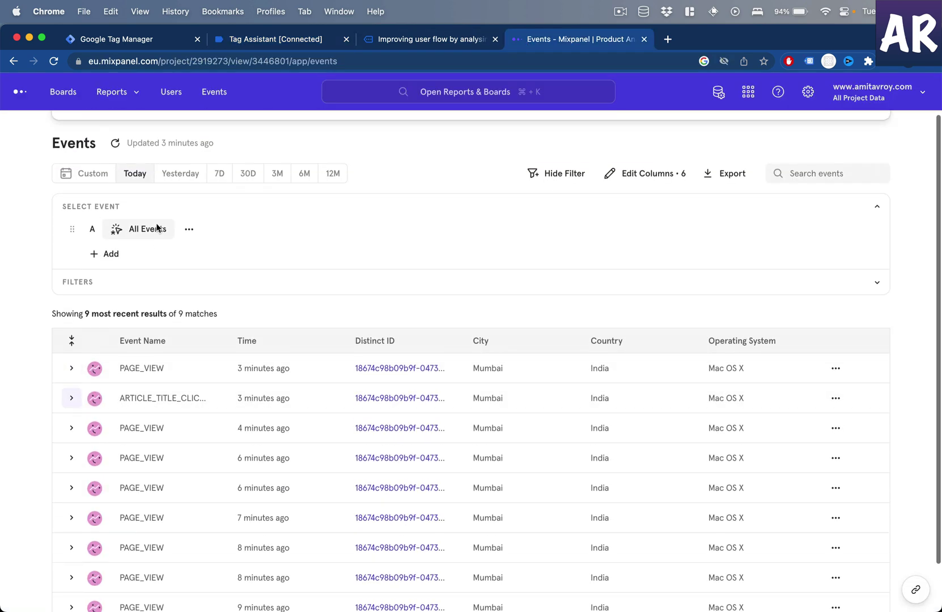
left_click(184, 145)
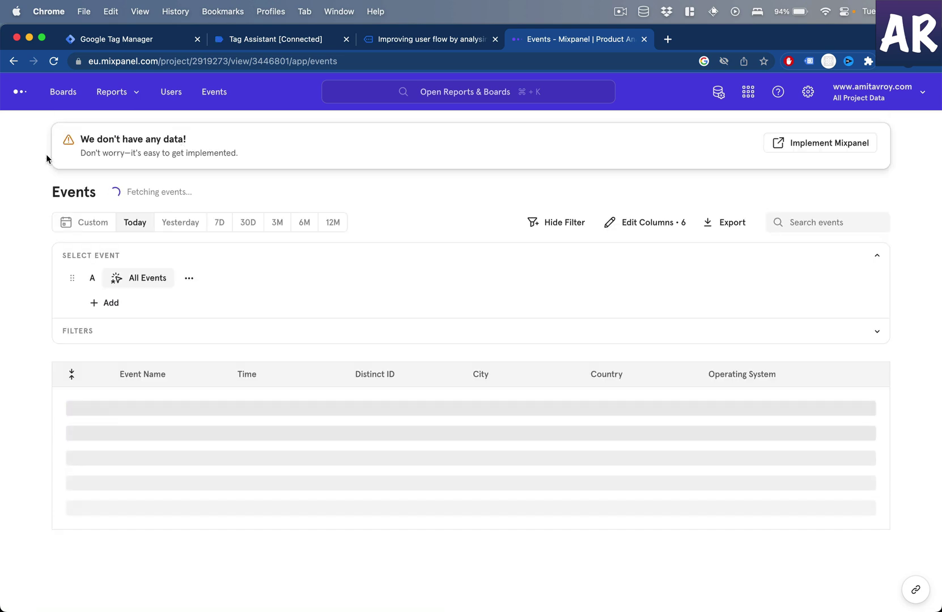
scroll(32, 267, "down", 5)
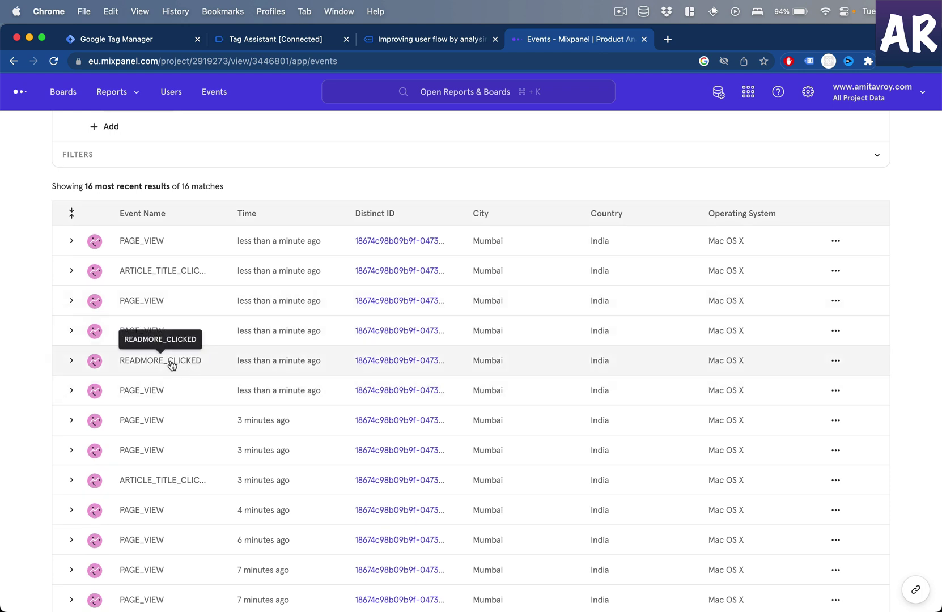
- Examine the properties of the newest READMORE_CLICKED and article title click events, collapsing each one again
left_click(172, 366)
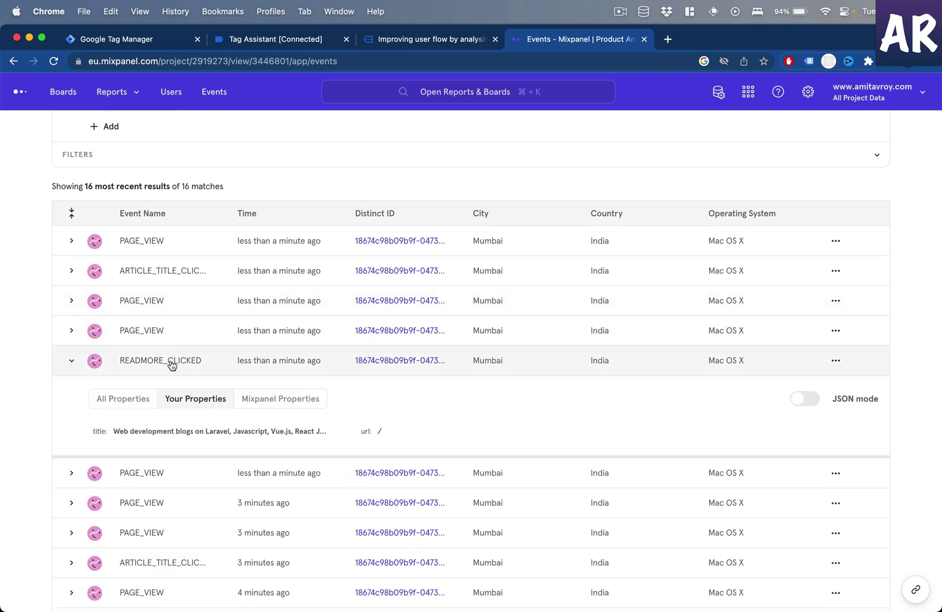
left_click(127, 365)
left_click(153, 274)
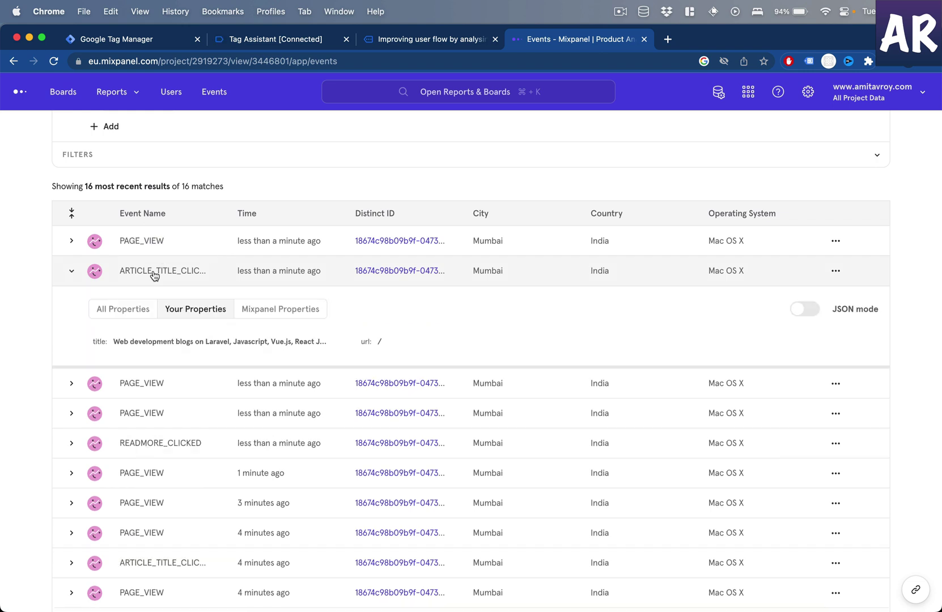
left_click(153, 275)
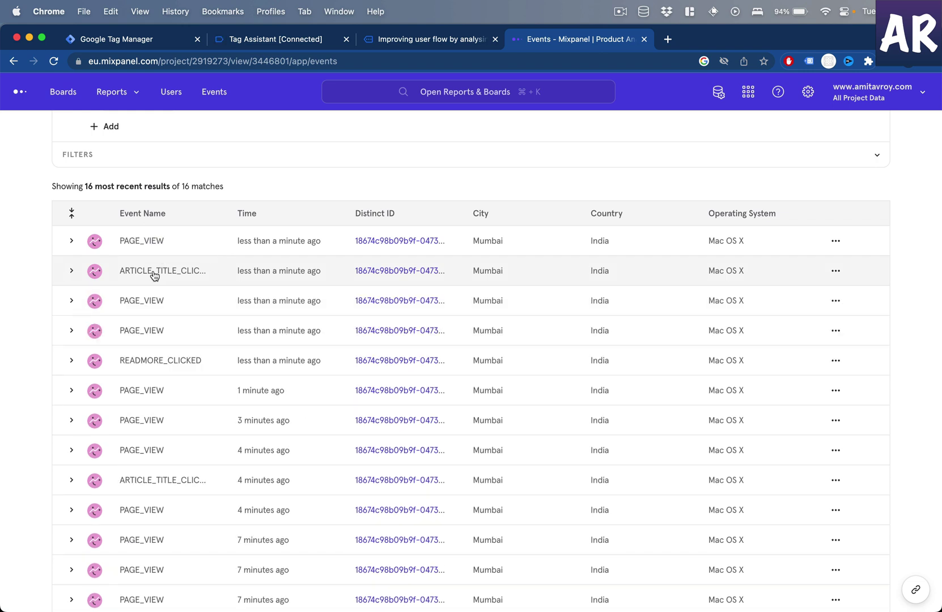
scroll(154, 276, "up", 3)
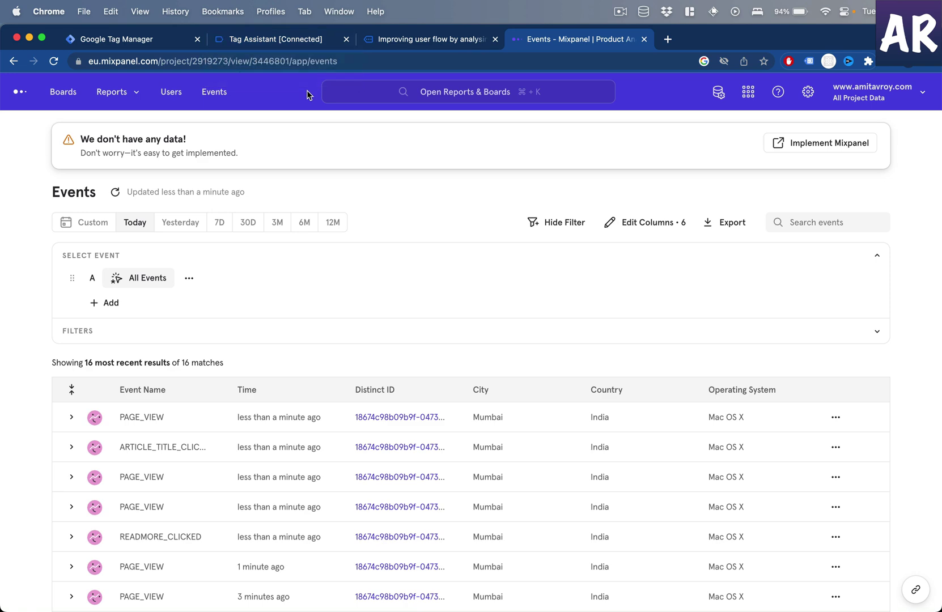
- Switch to Google Tag Manager and publish the workspace changes to the Live environment without a version name or description
left_click(170, 43)
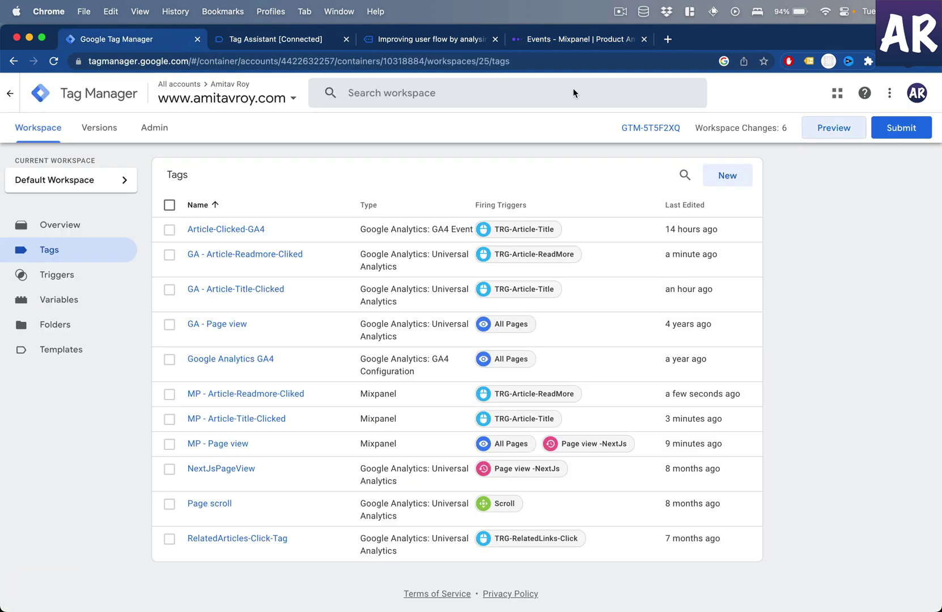
left_click(914, 130)
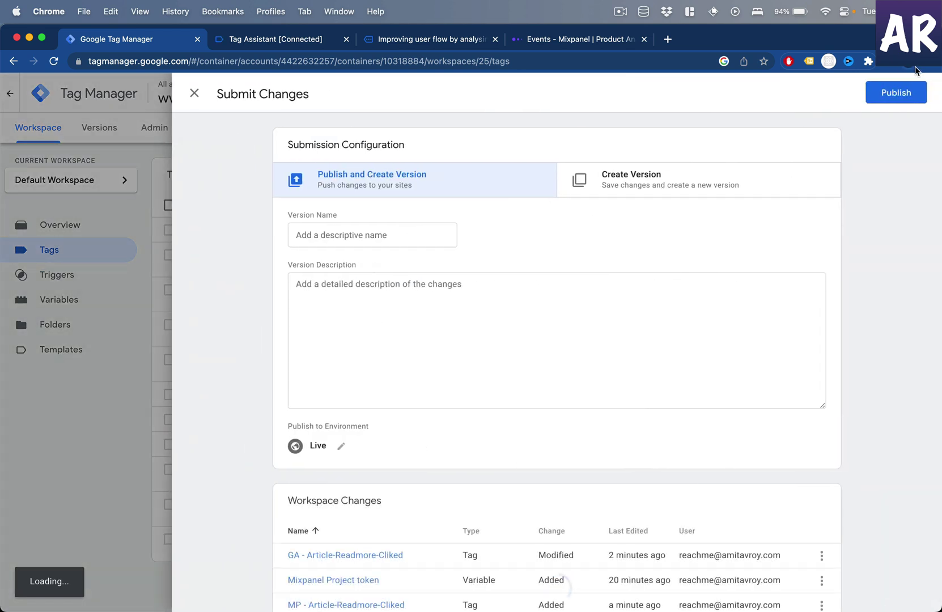
left_click(892, 98)
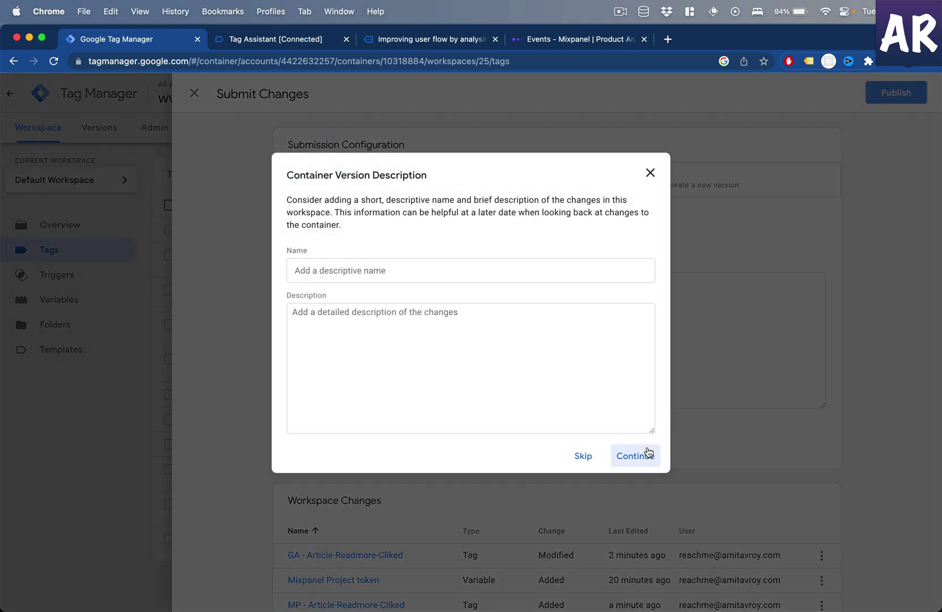
left_click(646, 454)
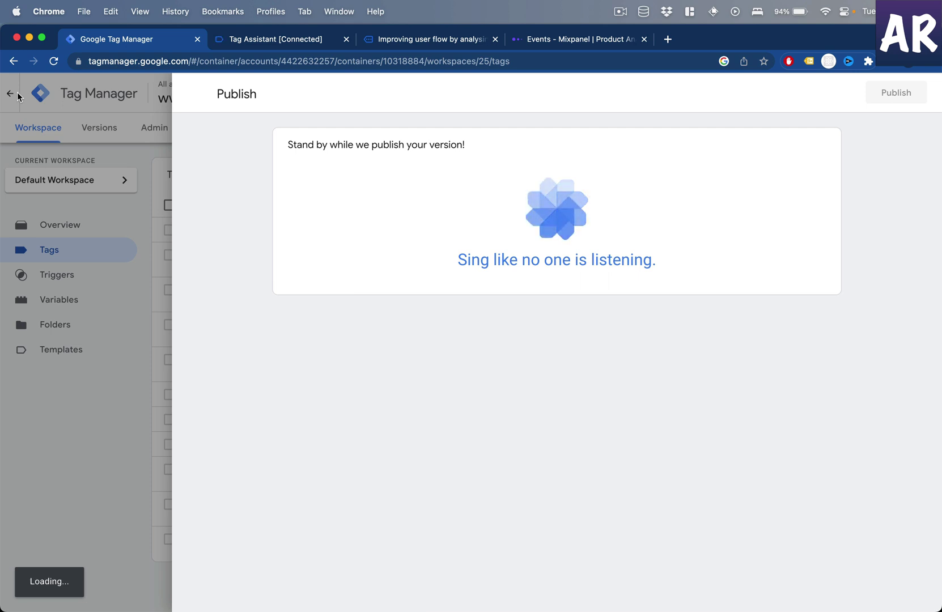
- Close the Tag Assistant and blog article pages, and leave the published version's summary for the container's versions list
left_click(346, 39)
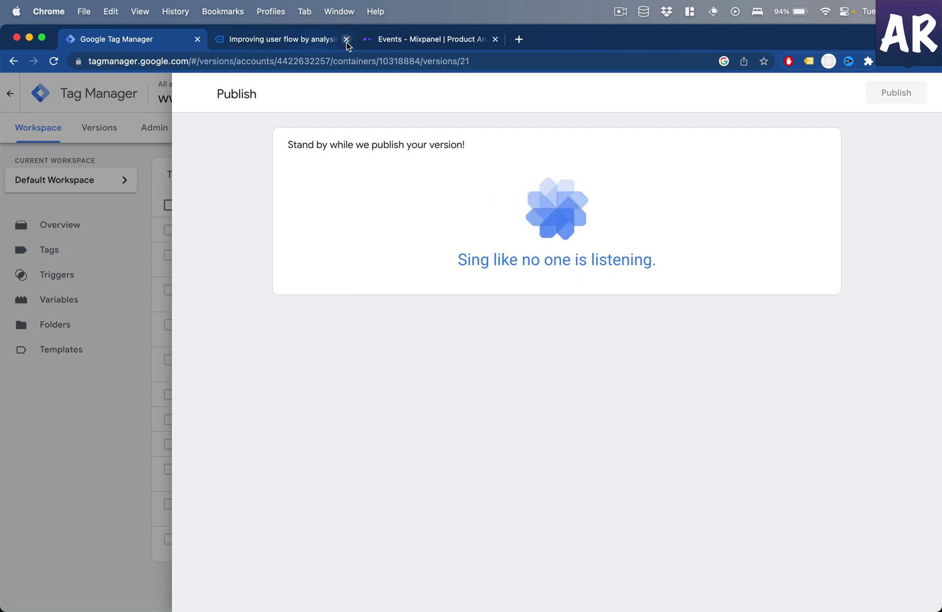
left_click(346, 39)
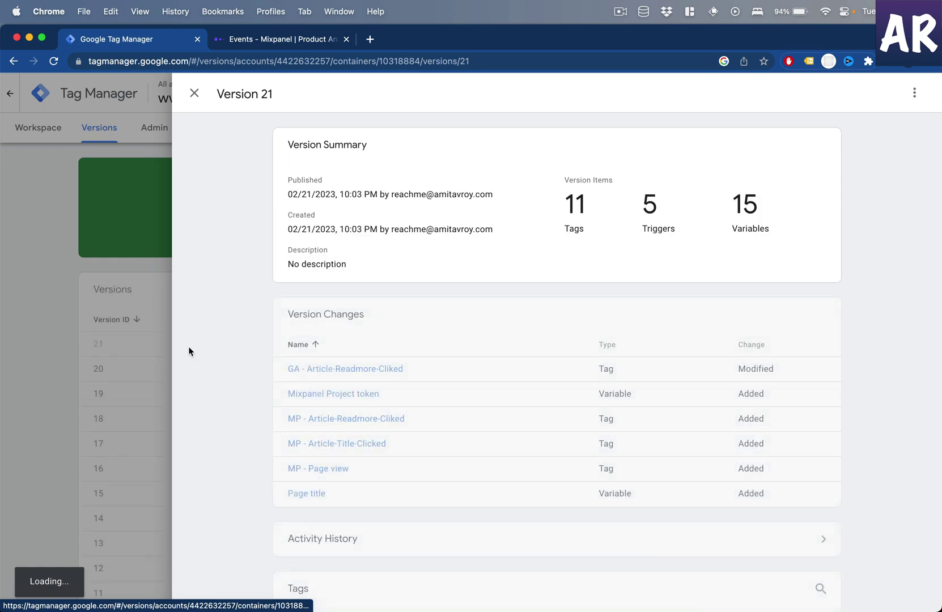
left_click(47, 339)
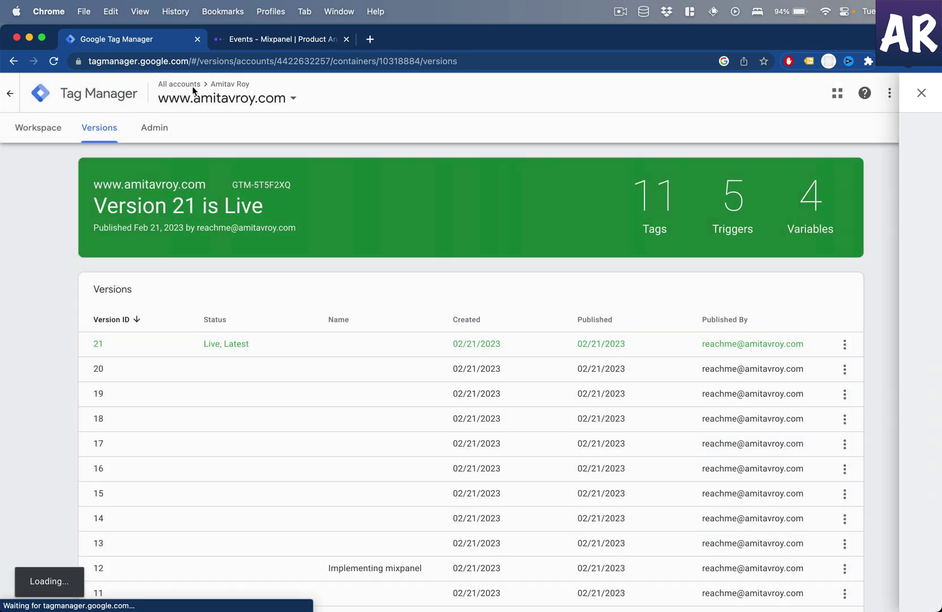
- Return to Mixpanel and refresh today's events to check the activity recorded since publishing the container
left_click(282, 40)
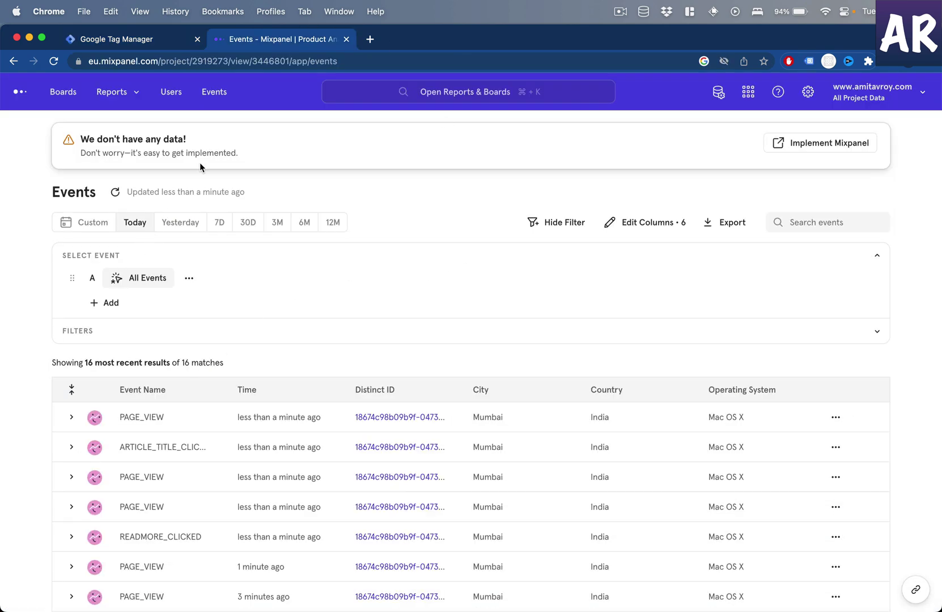
left_click(211, 196)
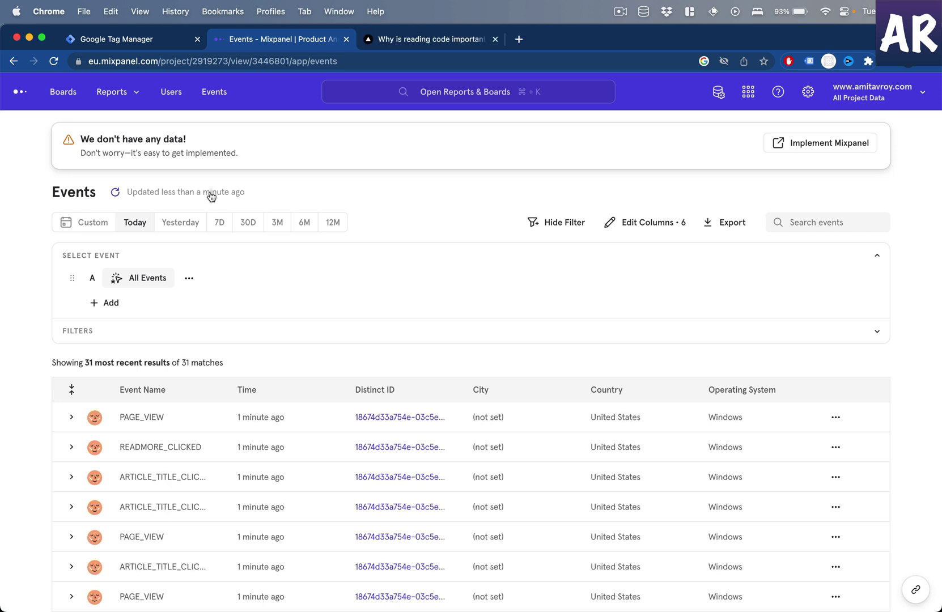